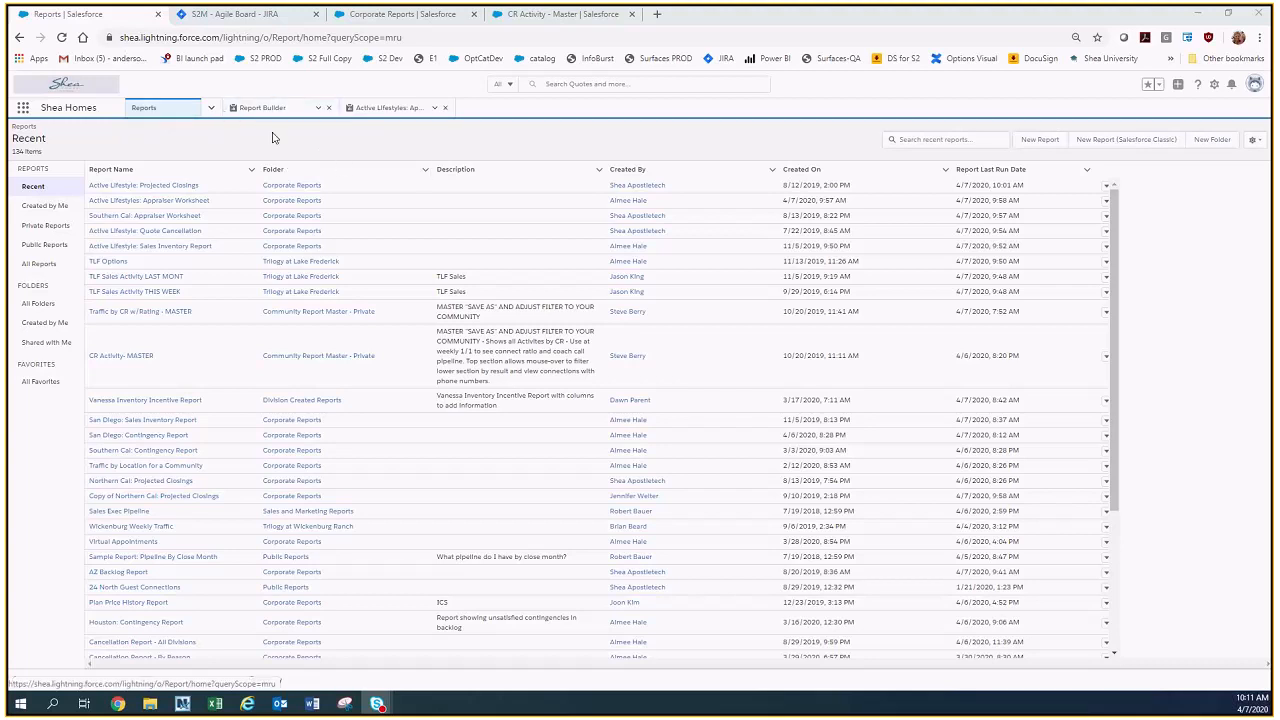
Open a quote from the Sales Last Month quotes list and review its details and related records.
{"action": "left_click", "coordinate": [211, 108]}
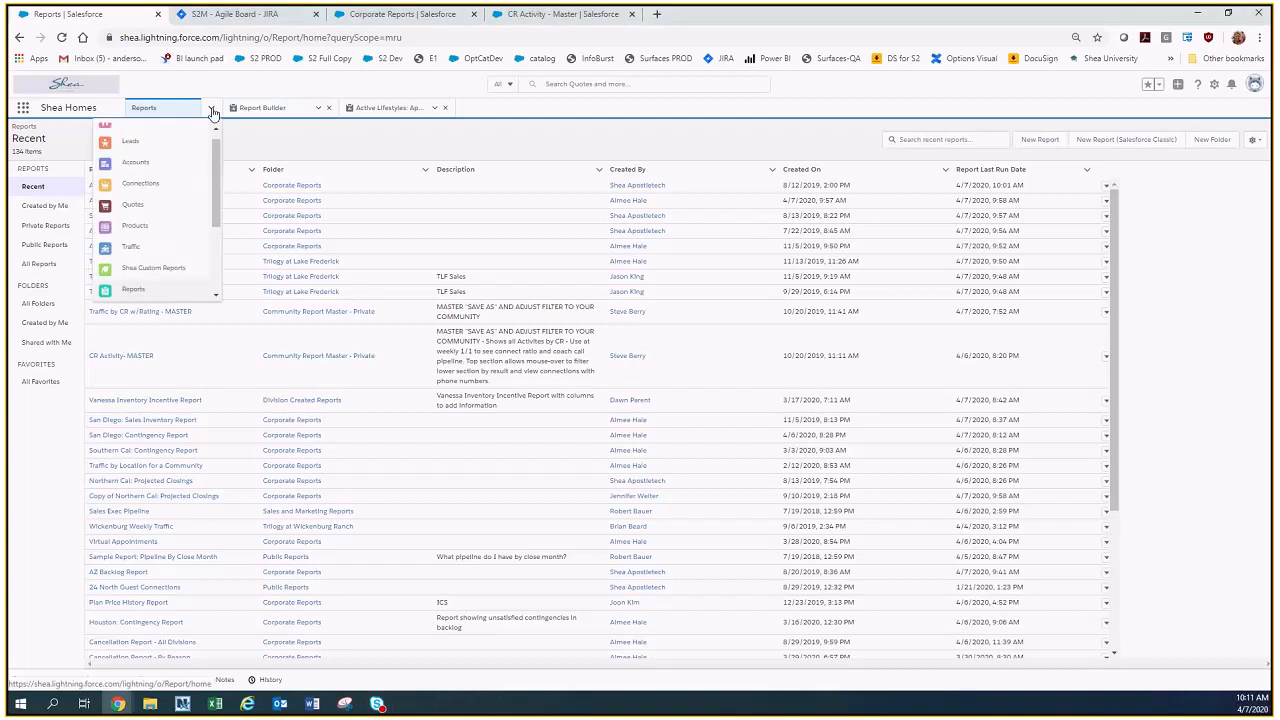
{"action": "left_click", "coordinate": [132, 205]}
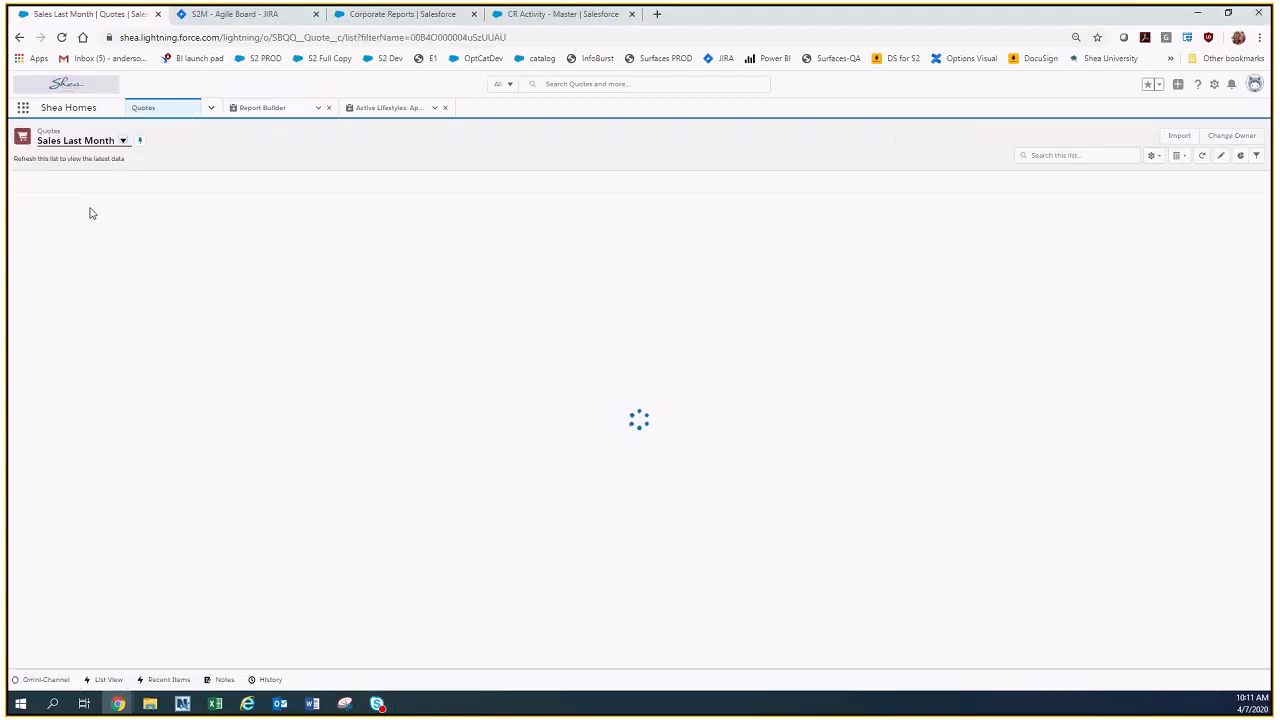
{"action": "left_click", "coordinate": [79, 214]}
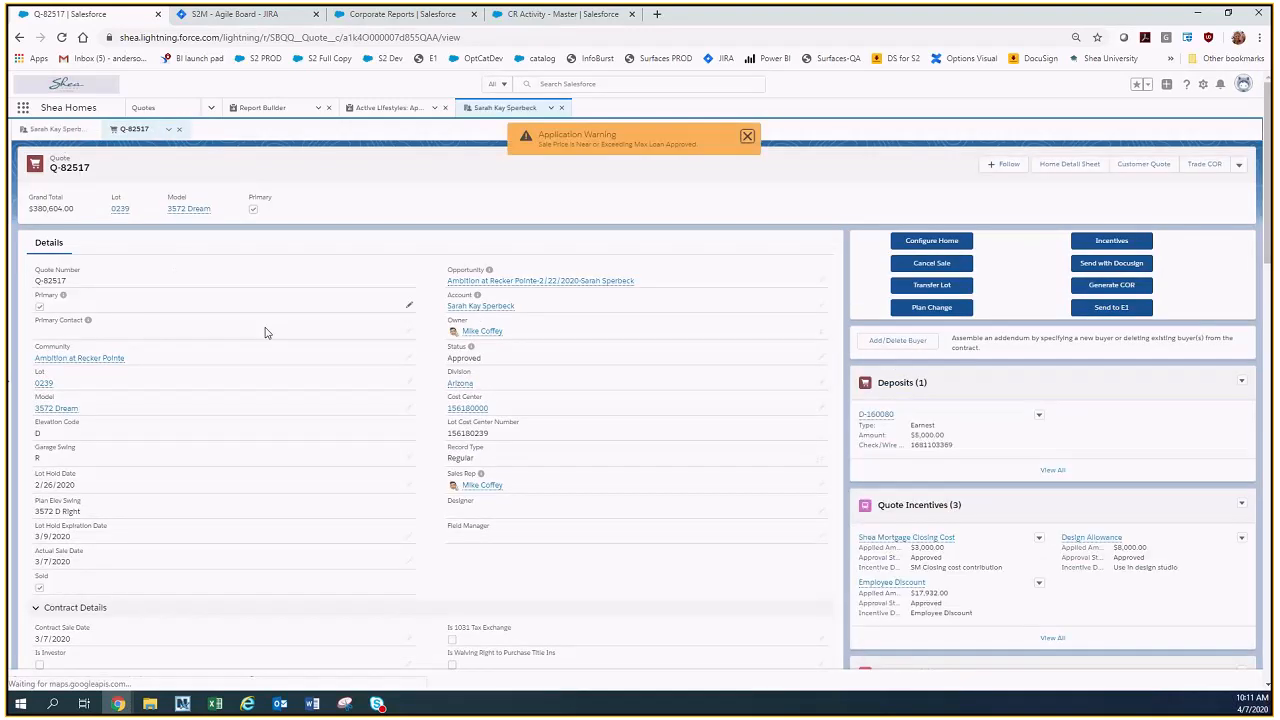
{"action": "scroll", "coordinate": [496, 539], "scroll_direction": "down", "scroll_amount": 10}
{"action": "scroll", "coordinate": [496, 539], "scroll_direction": "down", "scroll_amount": 3}
{"action": "scroll", "coordinate": [500, 550], "scroll_direction": "up", "scroll_amount": 5}
{"action": "scroll", "coordinate": [500, 556], "scroll_direction": "up", "scroll_amount": 1}
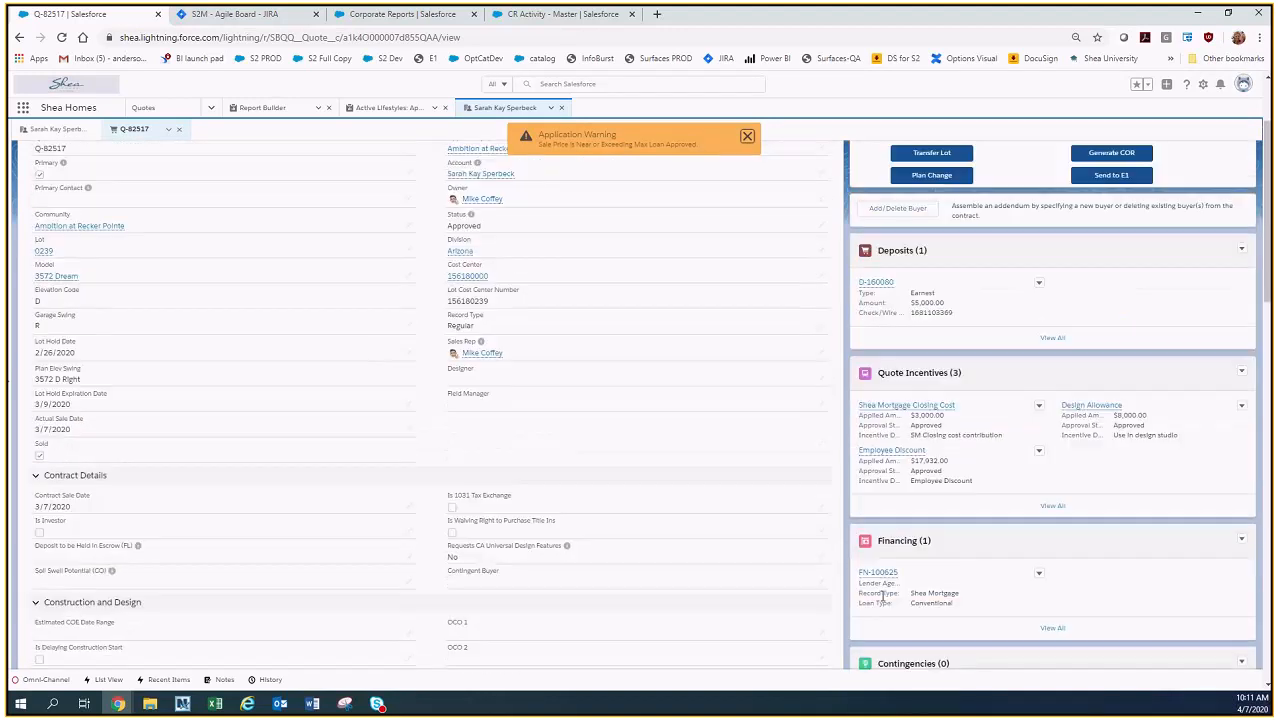
Examine the fields of the quote's financing record in its edit form, close it without saving and dismiss the application warning.
{"action": "mouse_move", "coordinate": [883, 580]}
{"action": "left_click", "coordinate": [1039, 576]}
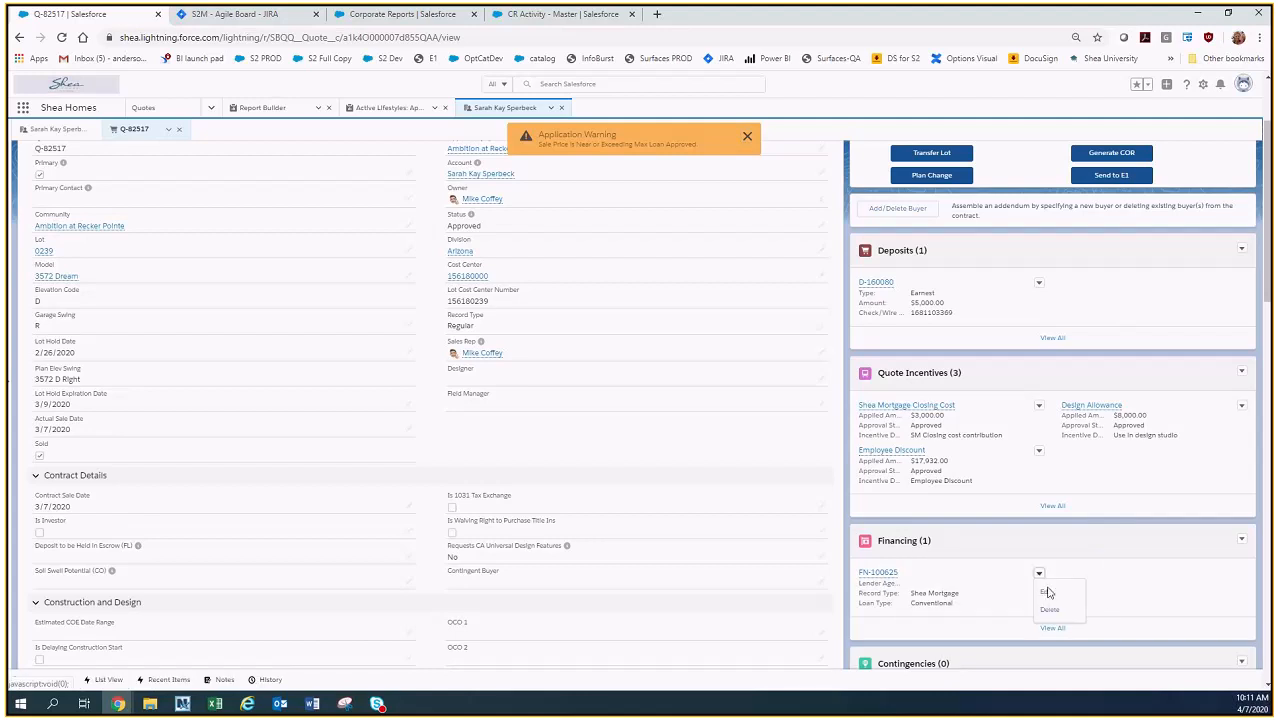
{"action": "left_click", "coordinate": [1047, 592]}
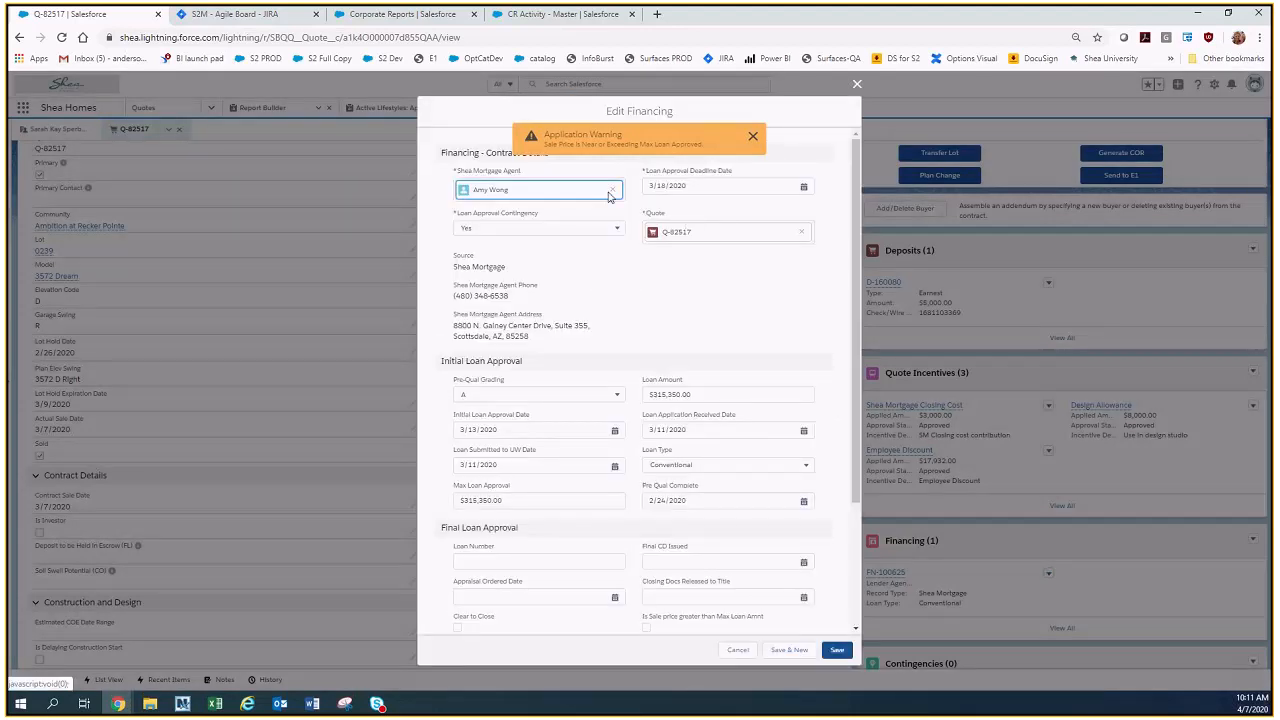
{"action": "scroll", "coordinate": [605, 232], "scroll_direction": "down", "scroll_amount": 3}
{"action": "scroll", "coordinate": [613, 299], "scroll_direction": "up", "scroll_amount": 3}
{"action": "scroll", "coordinate": [614, 298], "scroll_direction": "up", "scroll_amount": 1}
{"action": "left_click", "coordinate": [857, 84]}
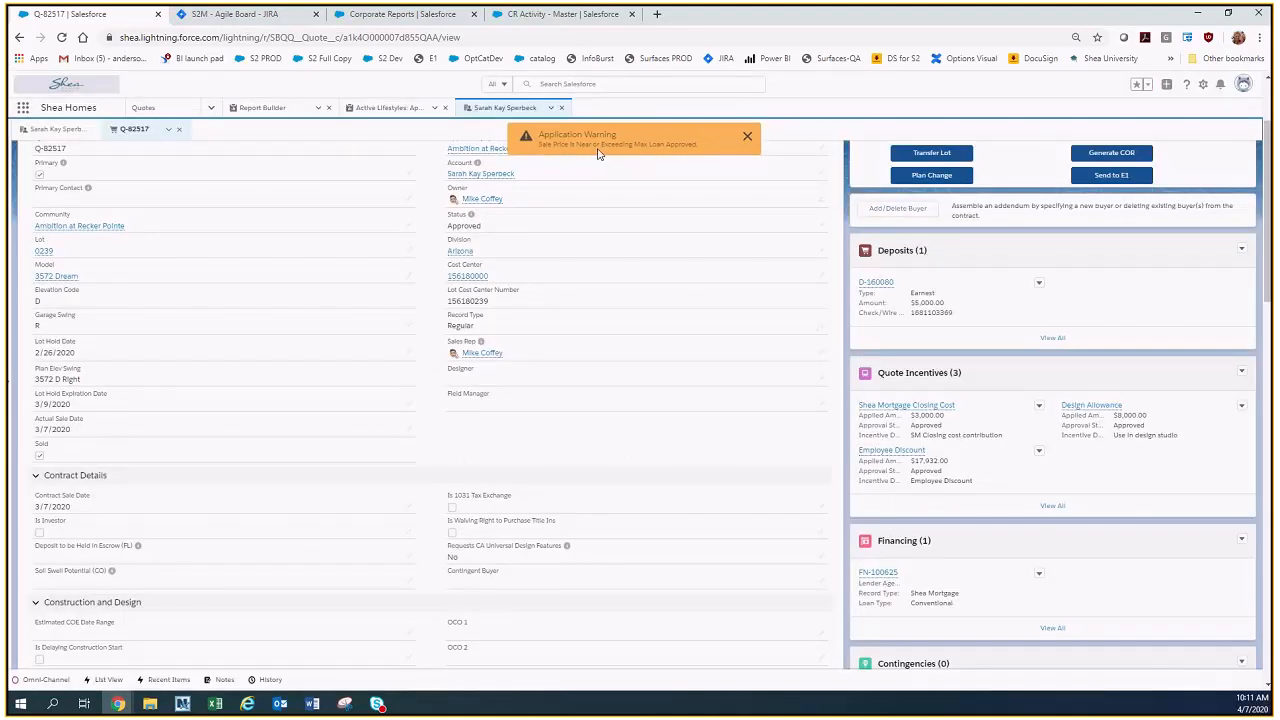
{"action": "left_click", "coordinate": [747, 136]}
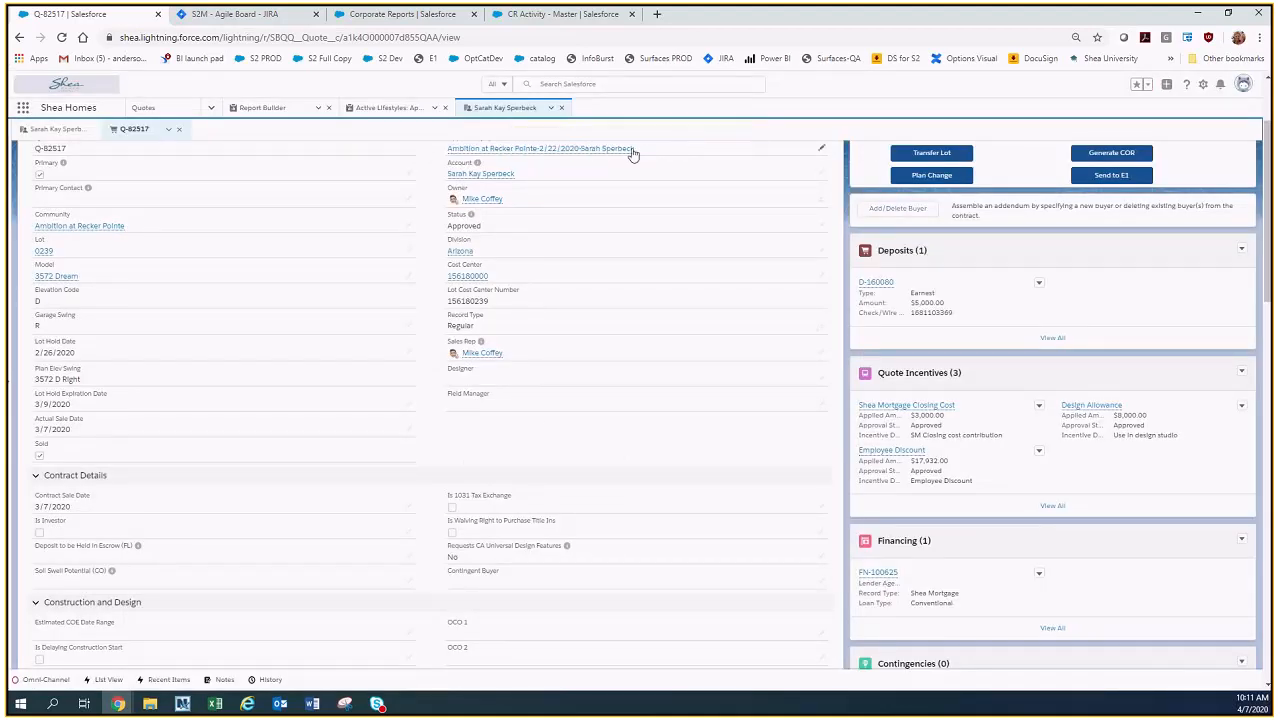
Go to the full list of all reports and search it for "activit".
{"action": "left_click", "coordinate": [211, 107]}
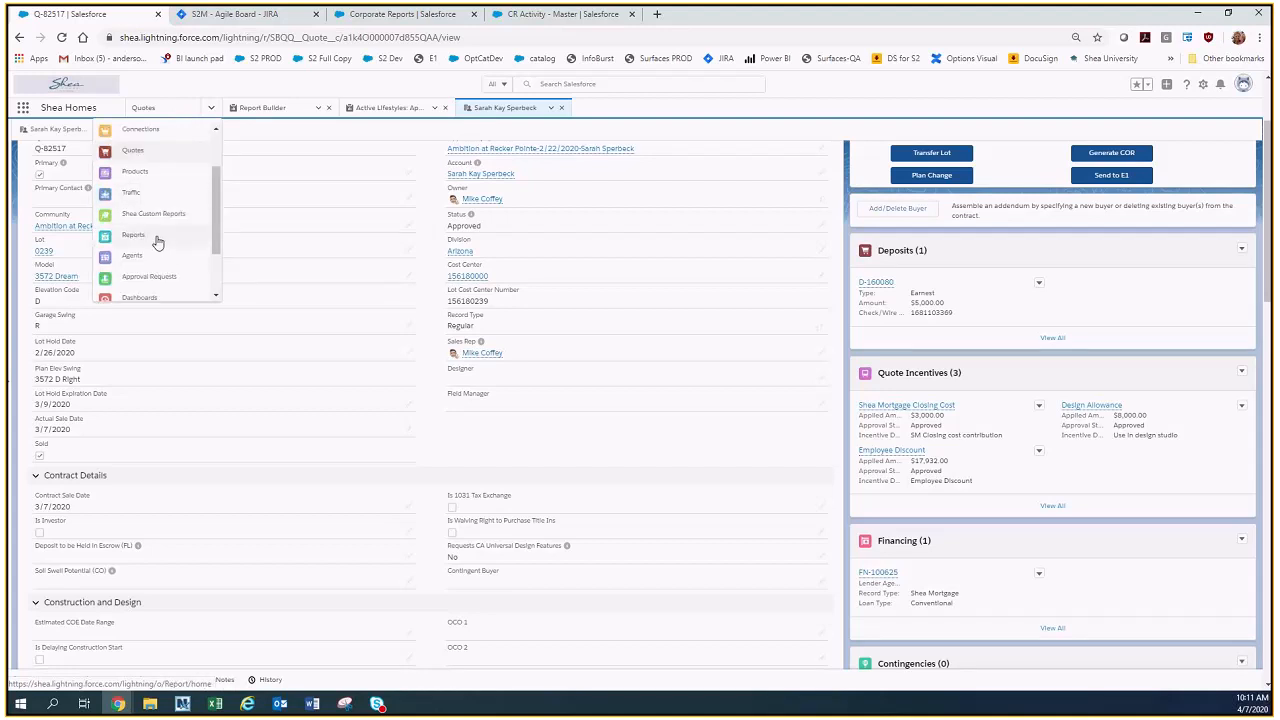
{"action": "left_click", "coordinate": [160, 245]}
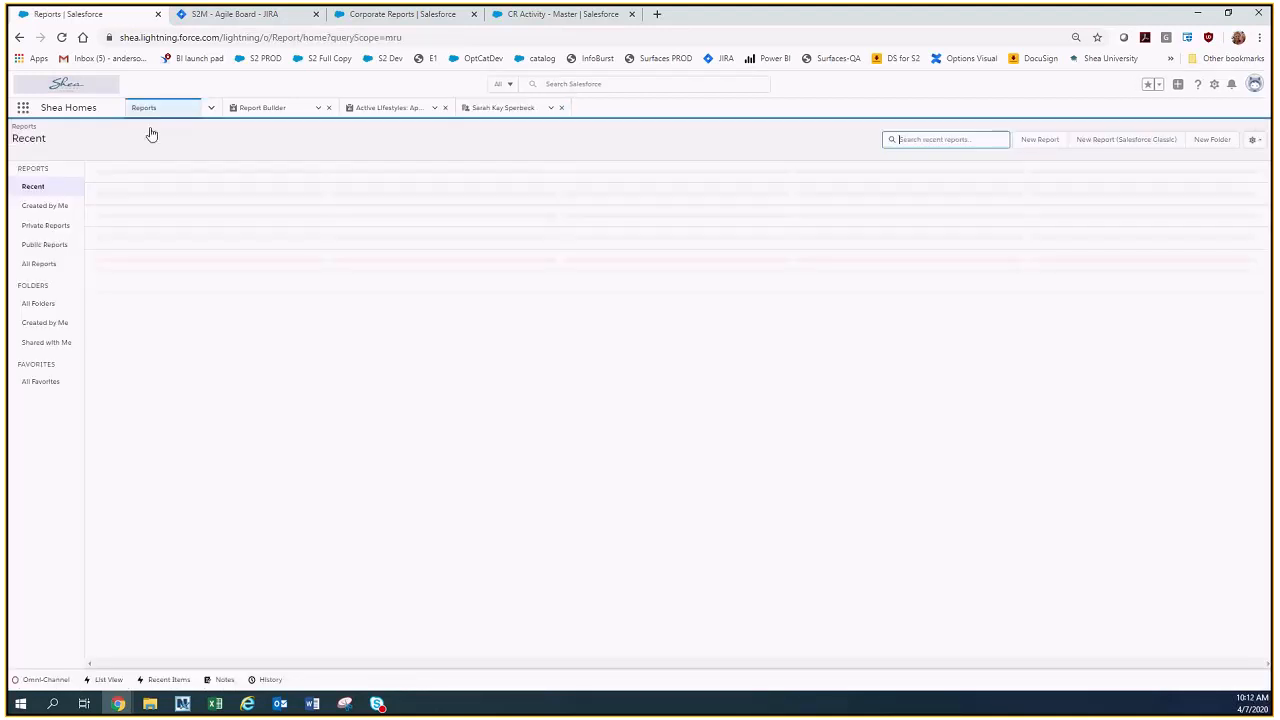
{"action": "left_click", "coordinate": [38, 265]}
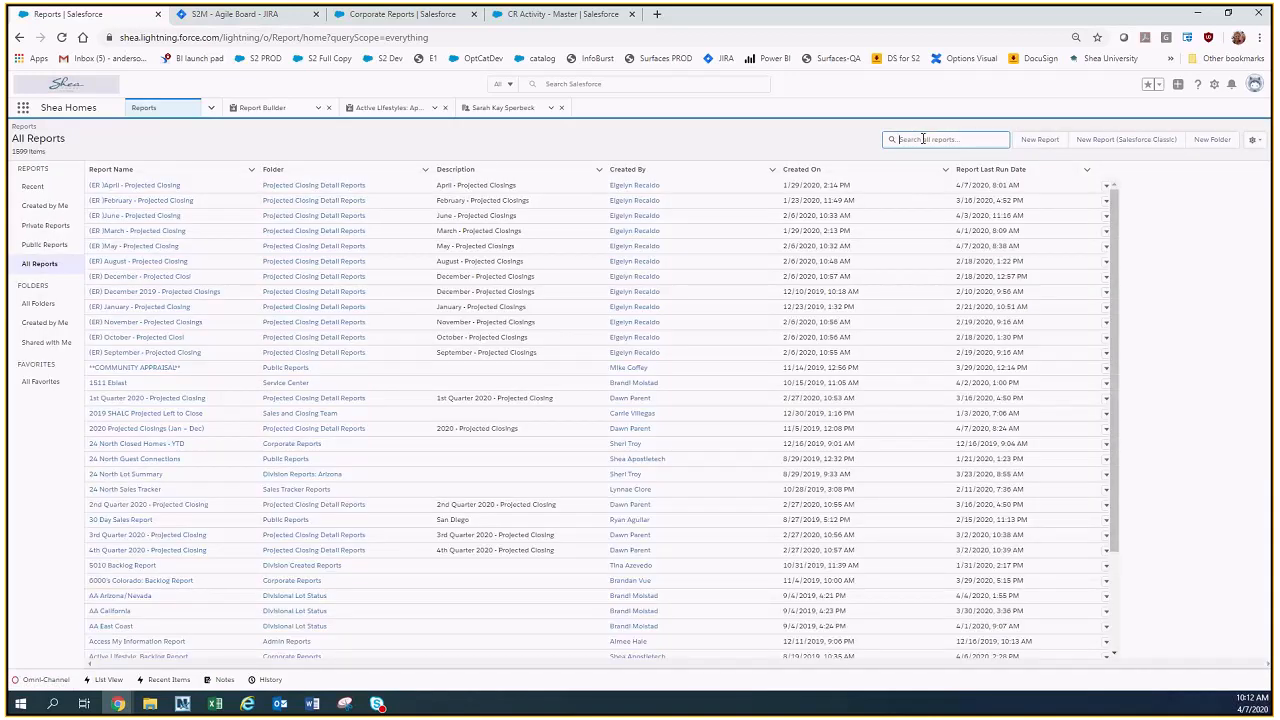
{"action": "type", "text": "activit"}
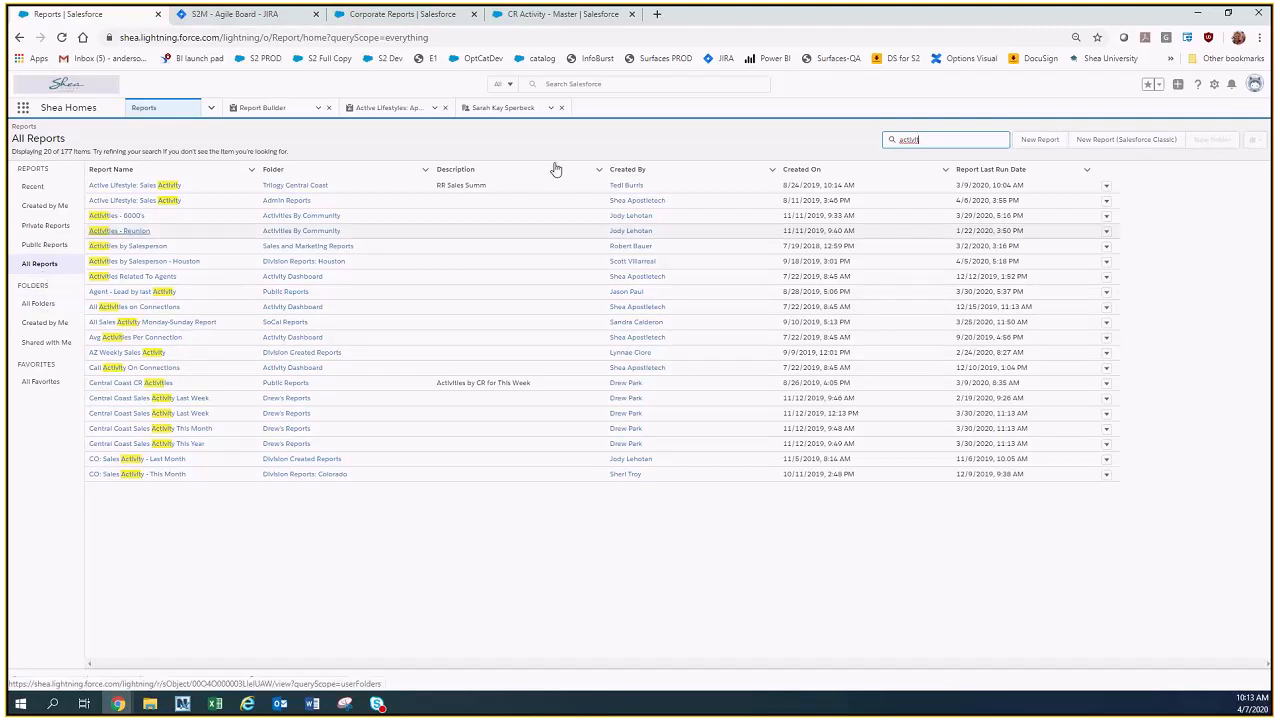
Start a new report, examine the report types in the Quotes category and cancel the selection.
{"action": "left_click", "coordinate": [1038, 141]}
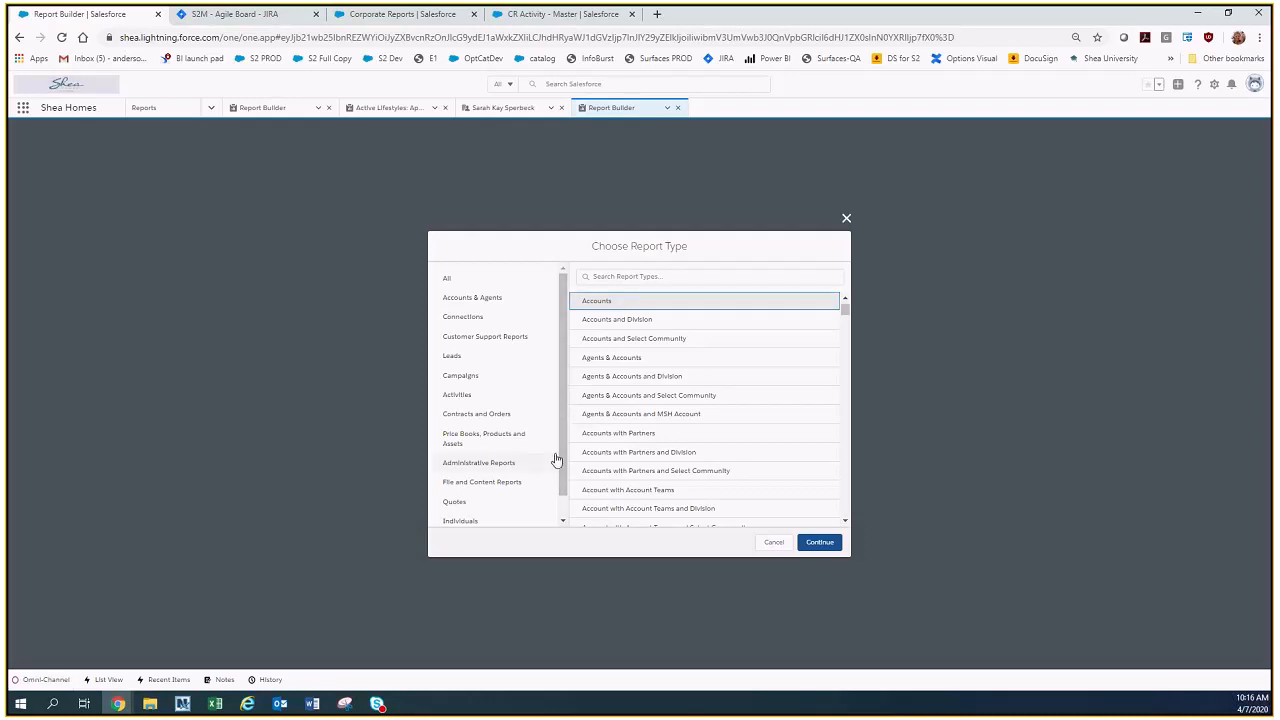
{"action": "left_click", "coordinate": [506, 501]}
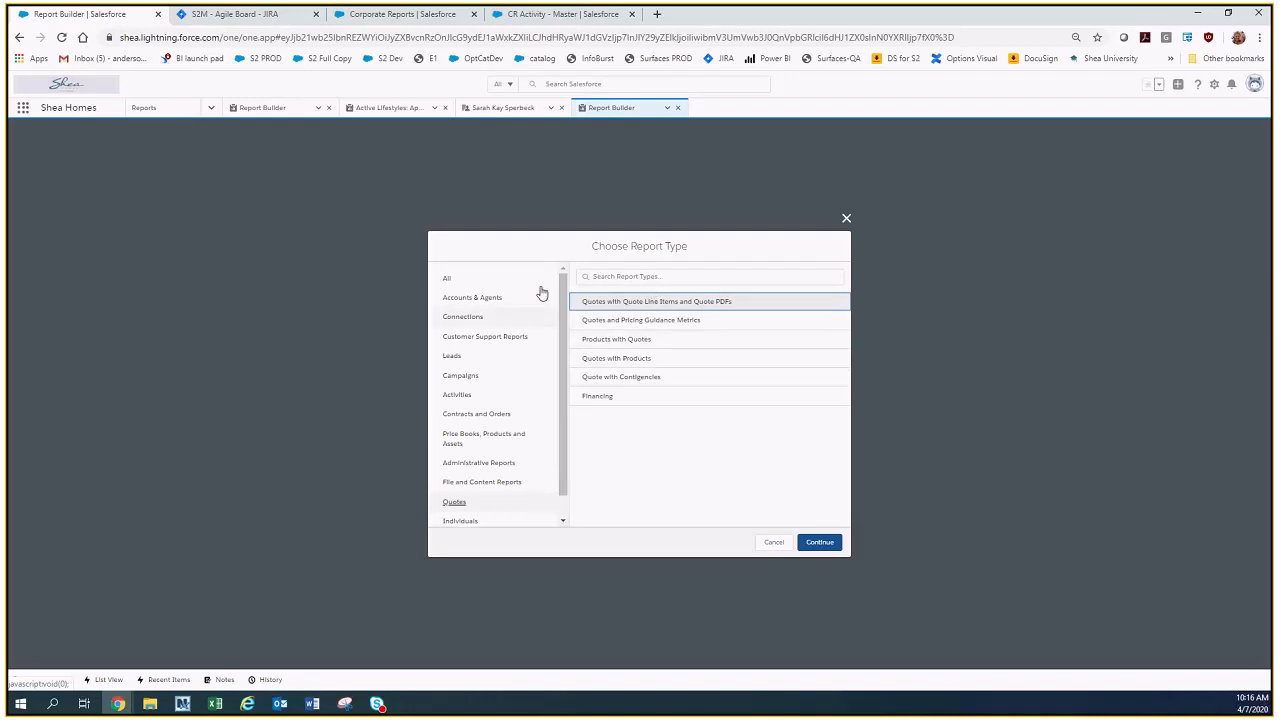
{"action": "left_click", "coordinate": [626, 279]}
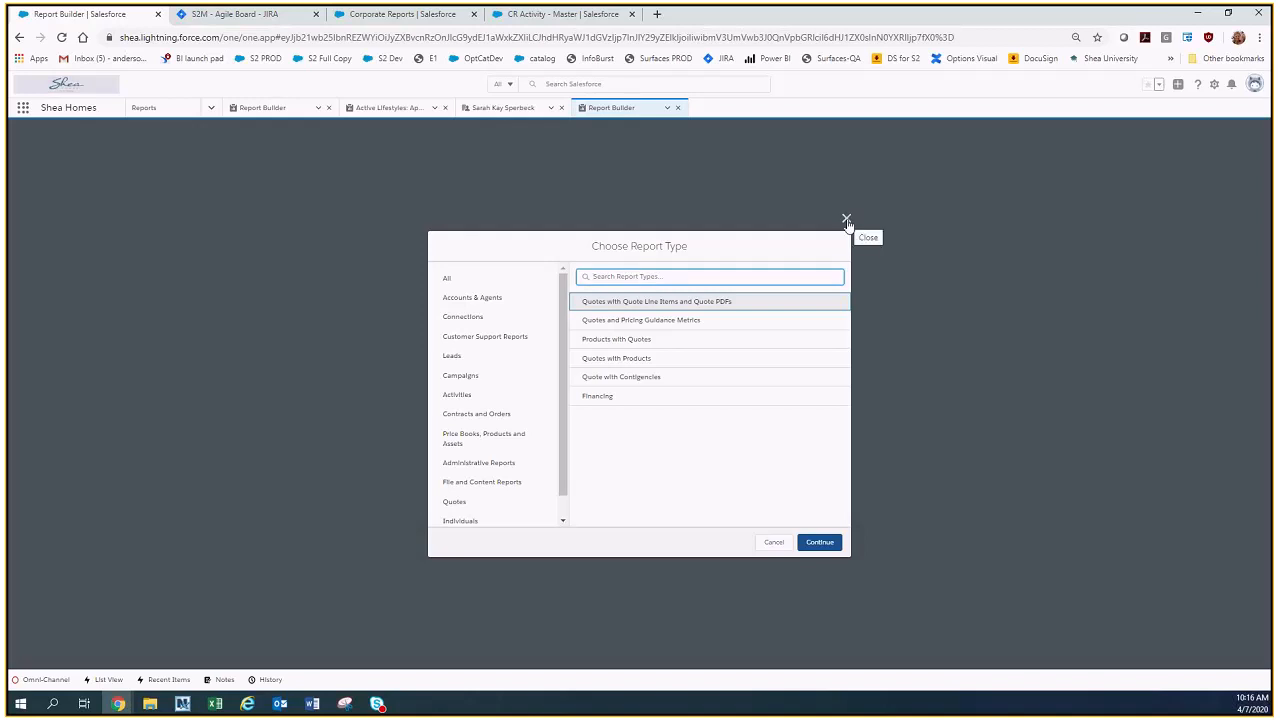
{"action": "left_click", "coordinate": [775, 546]}
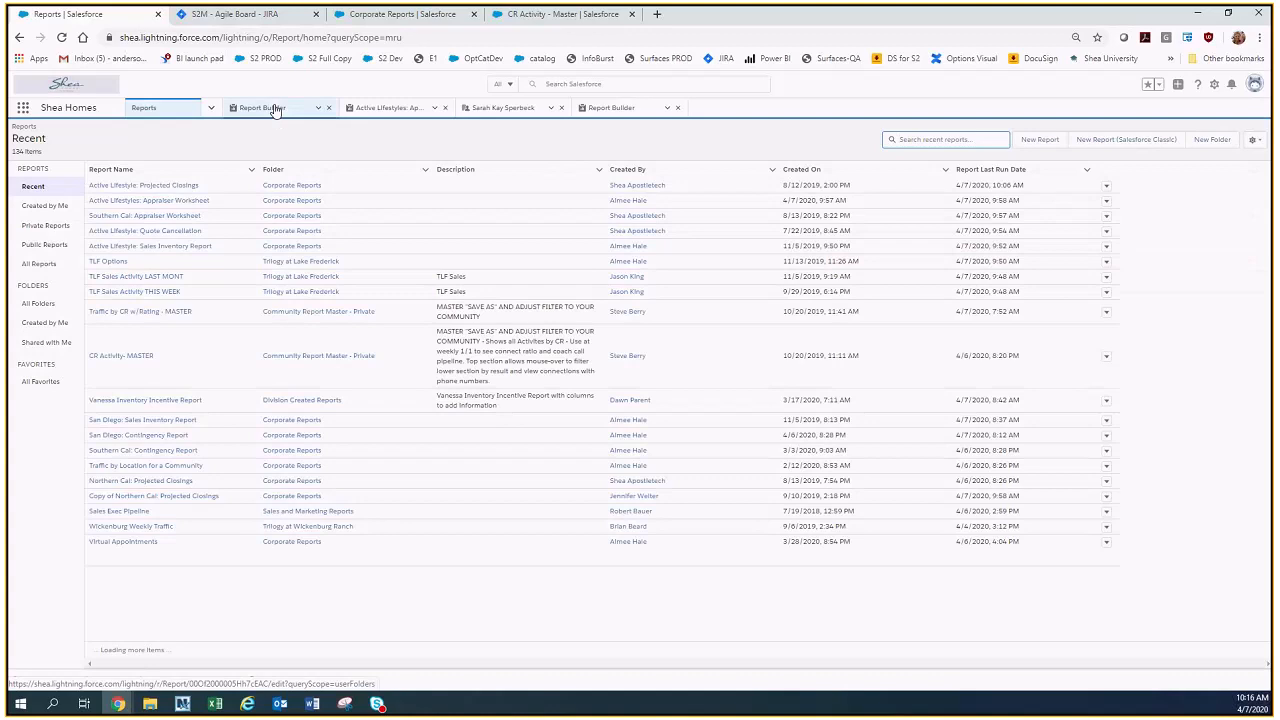
Return to the Active Lifestyle: Projected Closings report being edited and show its filters.
{"action": "left_click", "coordinate": [271, 109]}
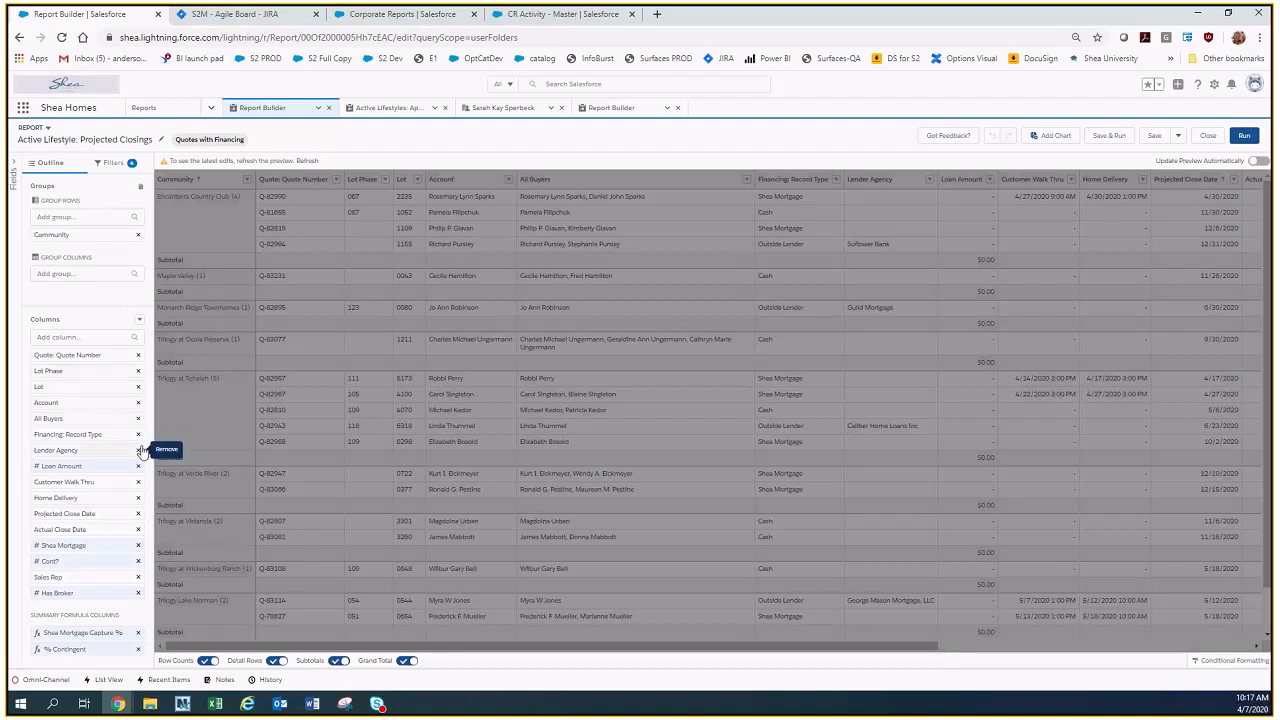
{"action": "left_click", "coordinate": [110, 163]}
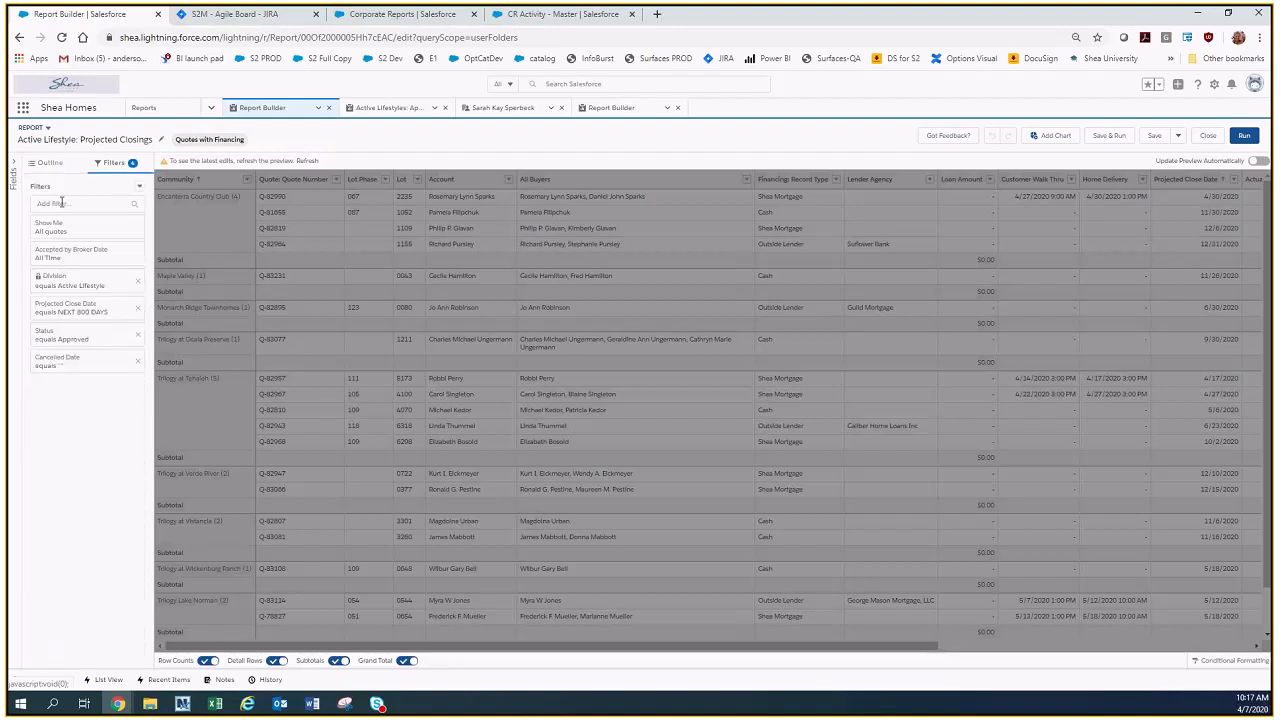
{"action": "left_click", "coordinate": [72, 316]}
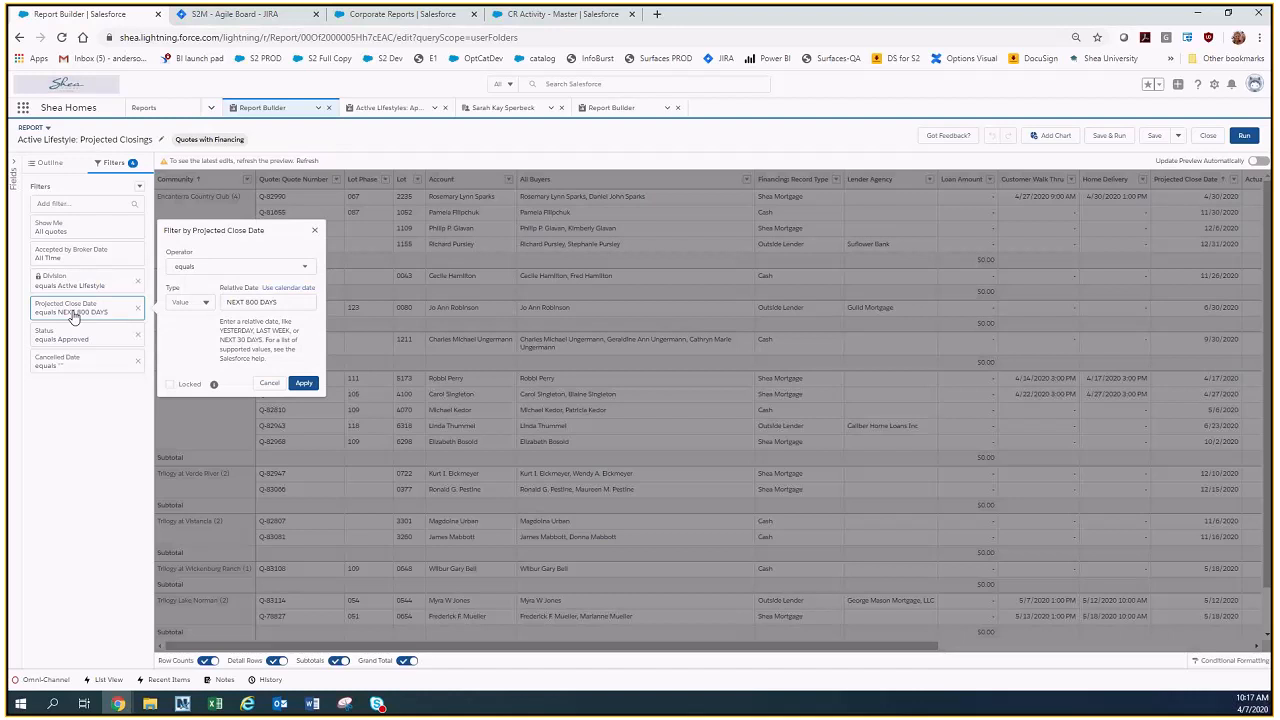
{"action": "left_click", "coordinate": [246, 300]}
{"action": "key", "text": "Delete"}
{"action": "type", "text": "1"}
{"action": "left_click", "coordinate": [269, 383]}
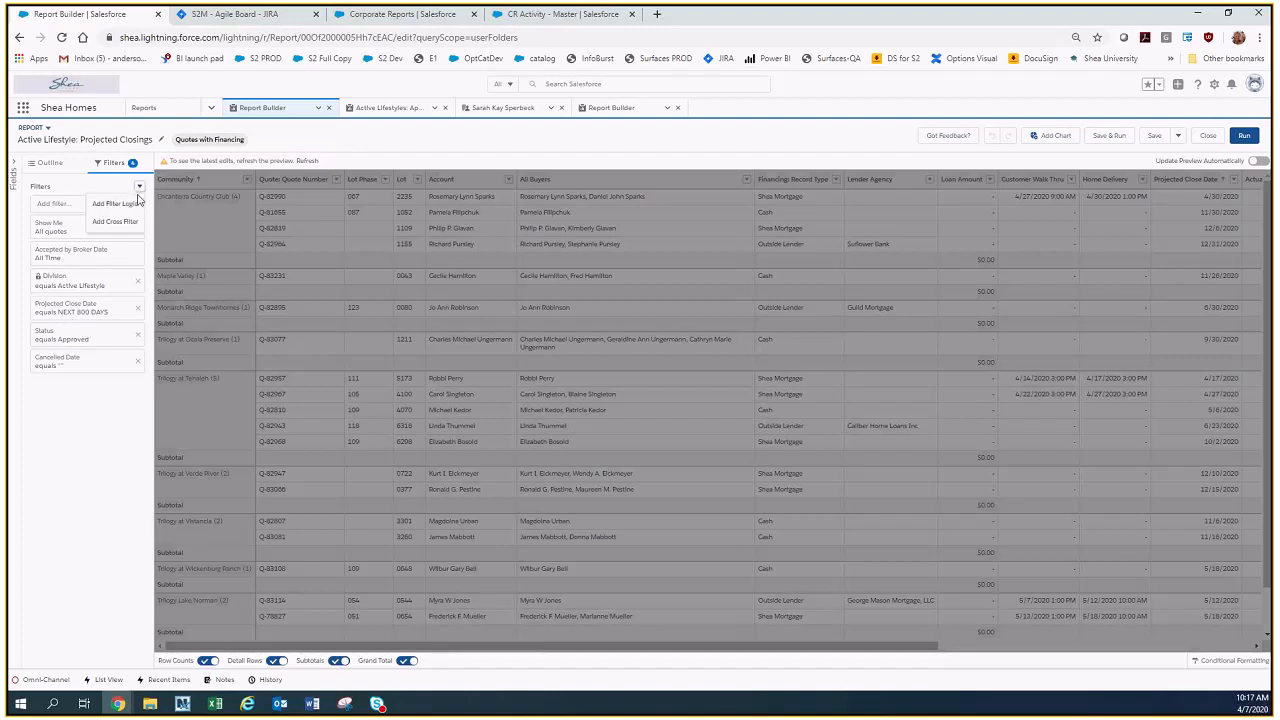
{"action": "left_click", "coordinate": [118, 203]}
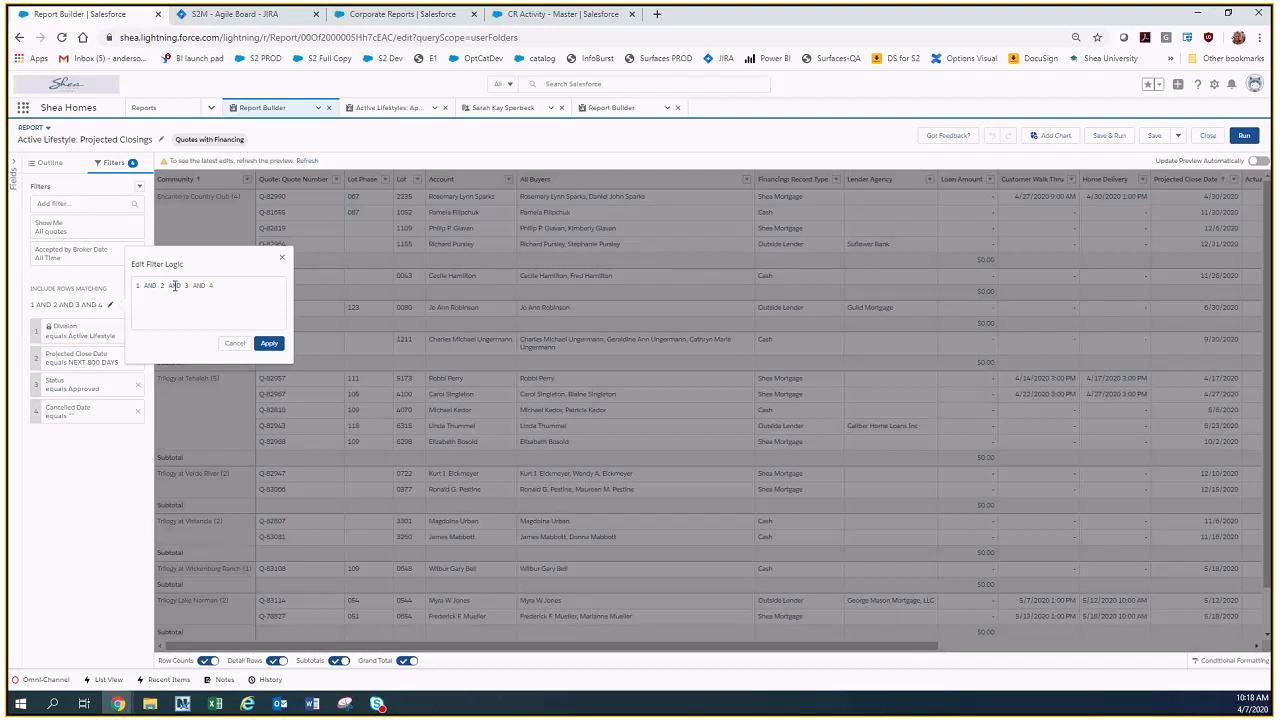
{"action": "left_click", "coordinate": [234, 343]}
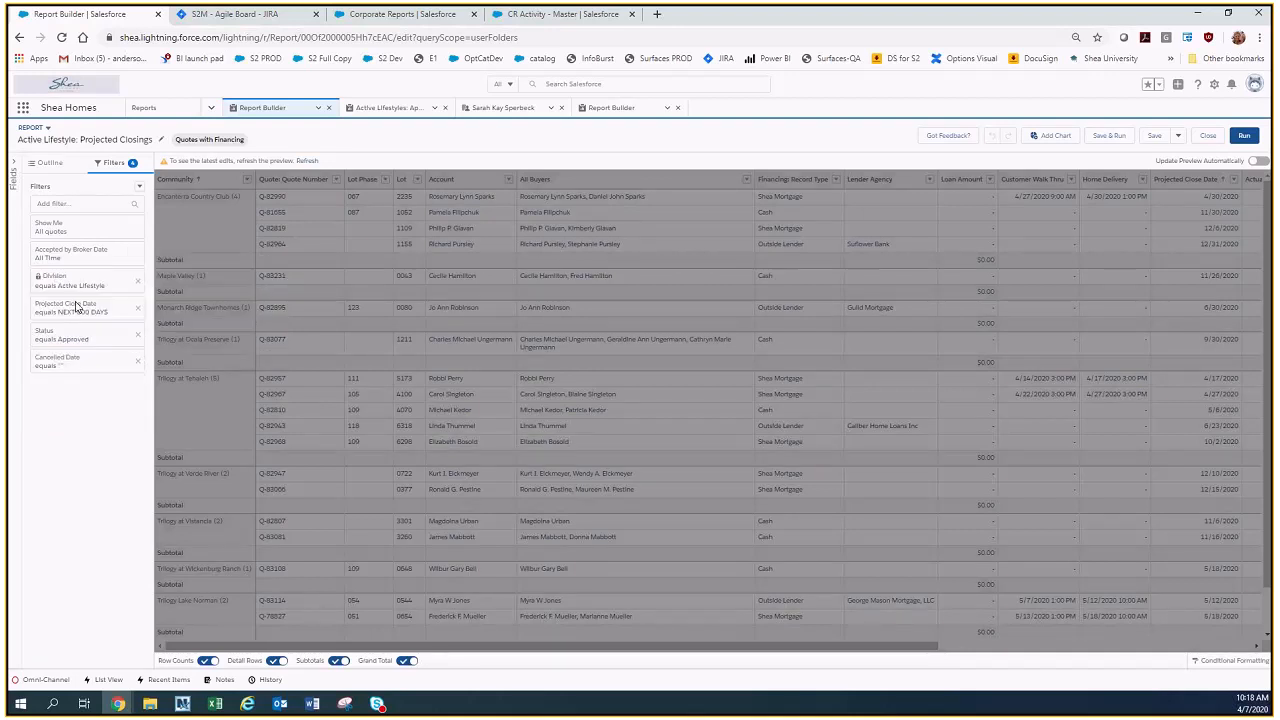
Add a second Projected Close Date filter with the operator less than and the relative date LAST 30 DAYS.
{"action": "left_click", "coordinate": [69, 202]}
{"action": "type", "text": "project"}
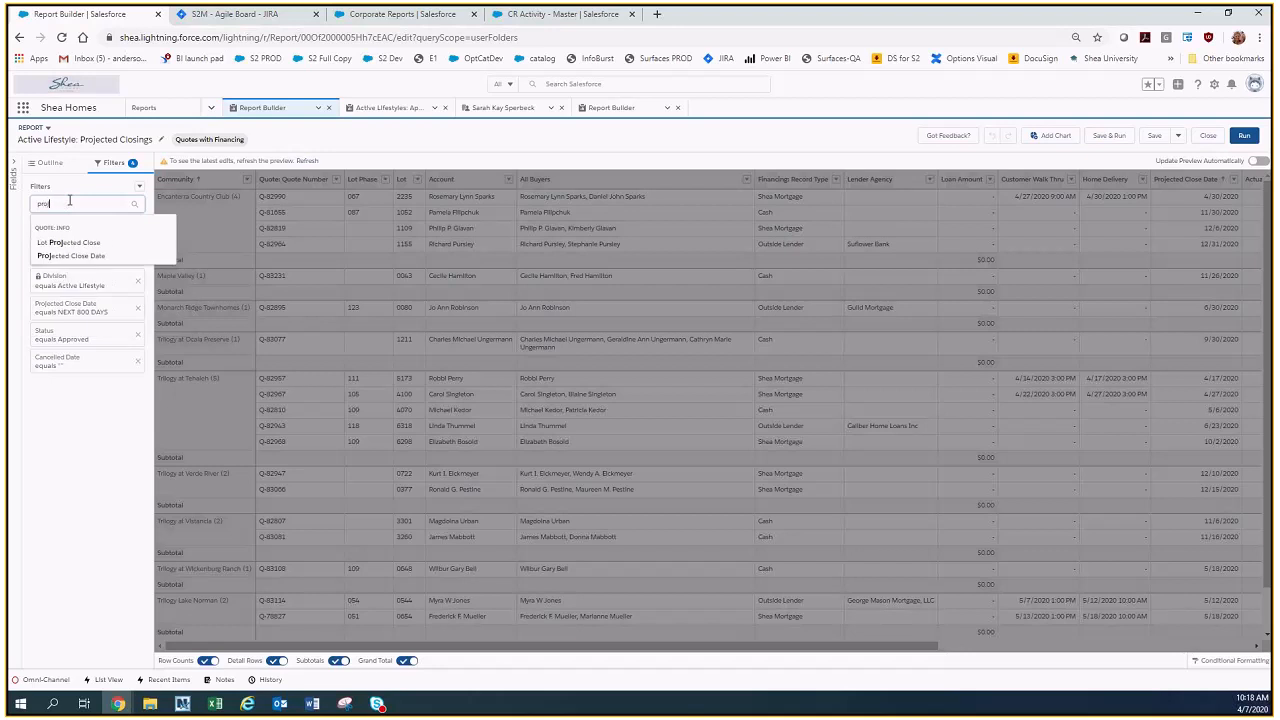
{"action": "left_click", "coordinate": [72, 256]}
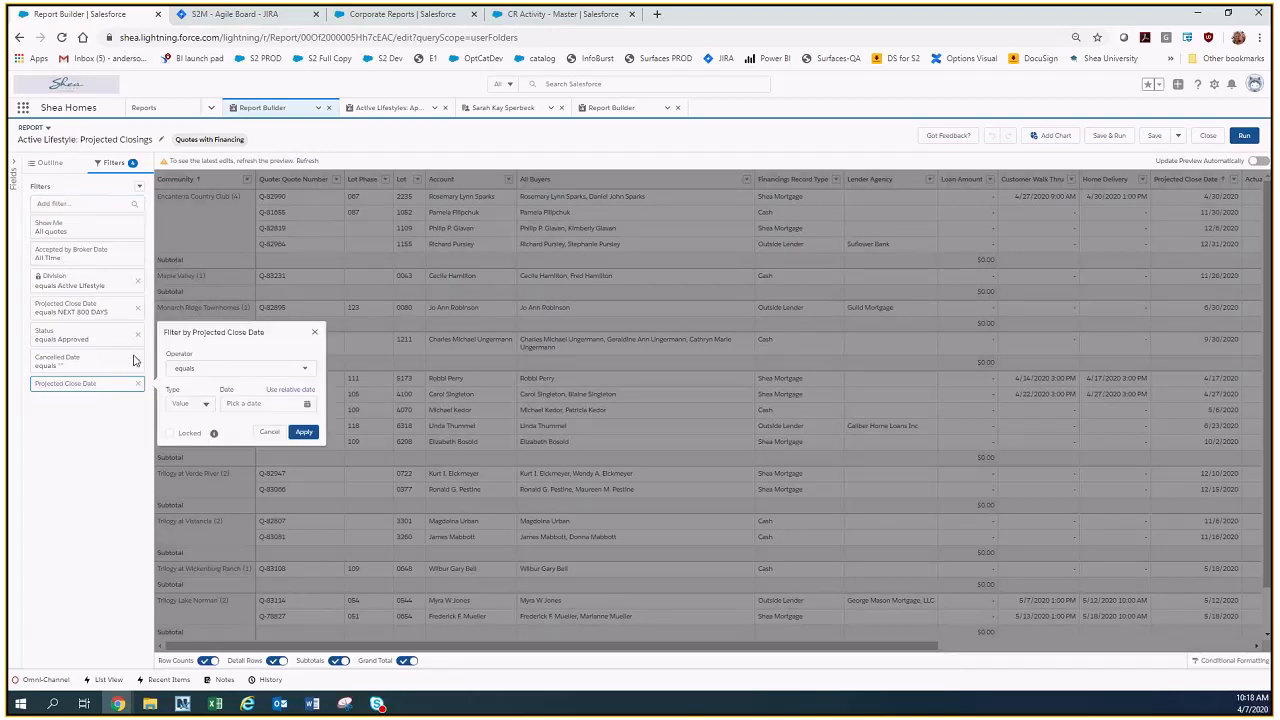
{"action": "left_click", "coordinate": [228, 370]}
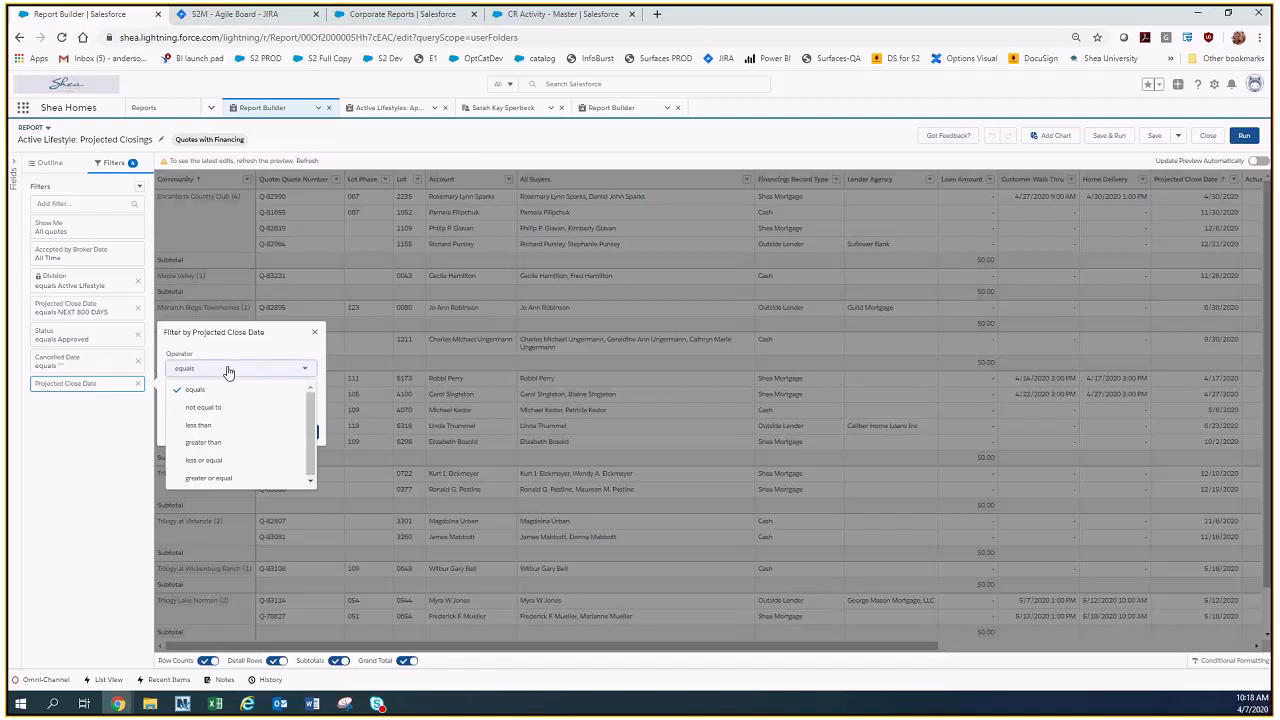
{"action": "left_click", "coordinate": [211, 429]}
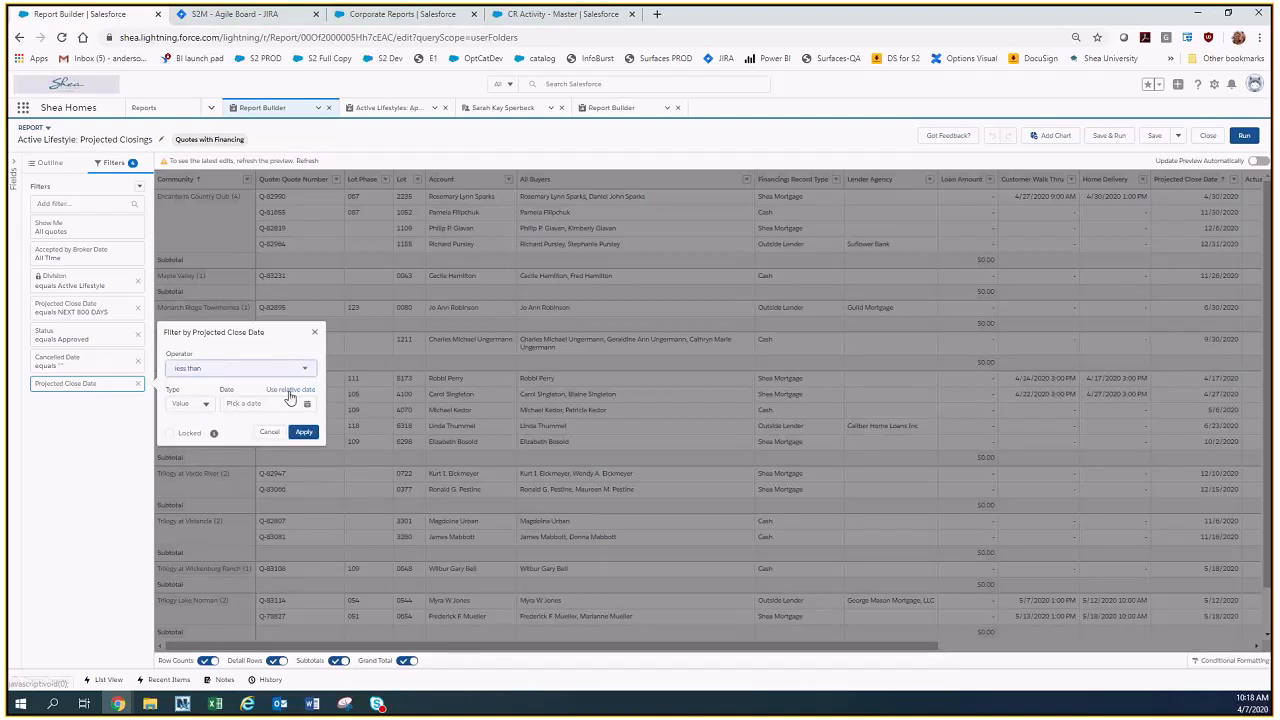
{"action": "left_click", "coordinate": [290, 391]}
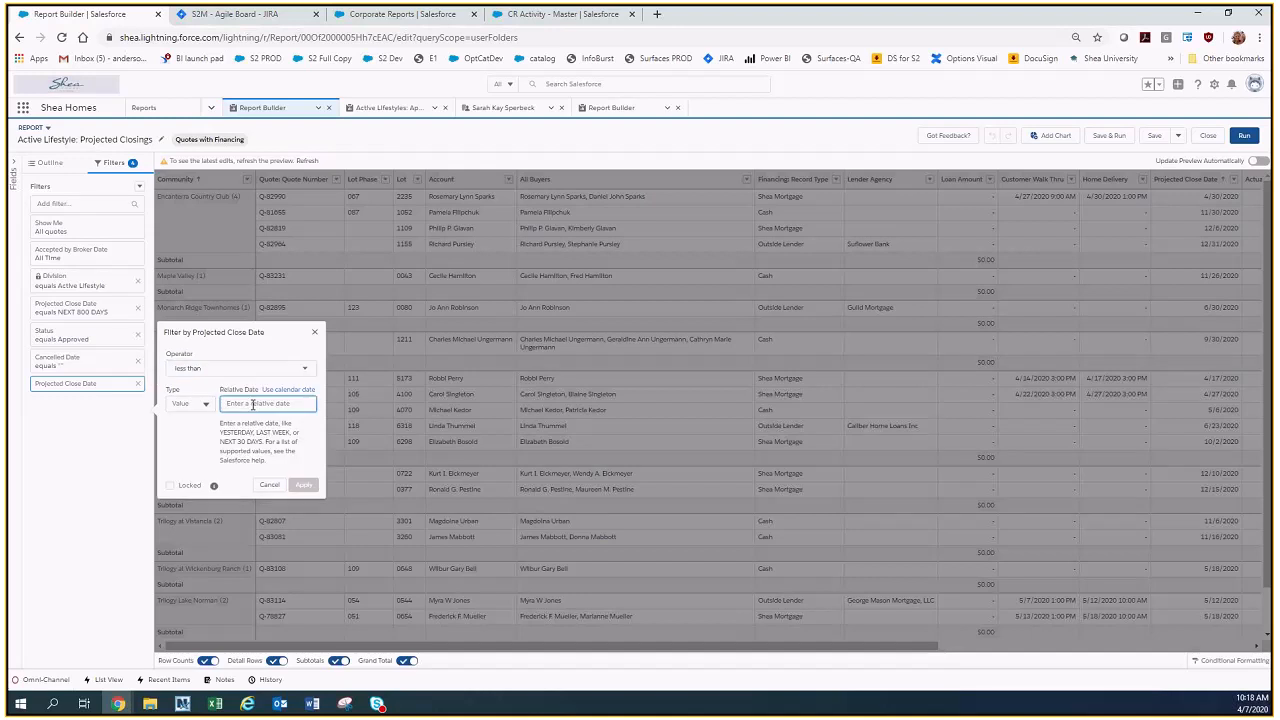
{"action": "type", "text": "Last 30 Days"}
{"action": "left_click", "coordinate": [308, 486]}
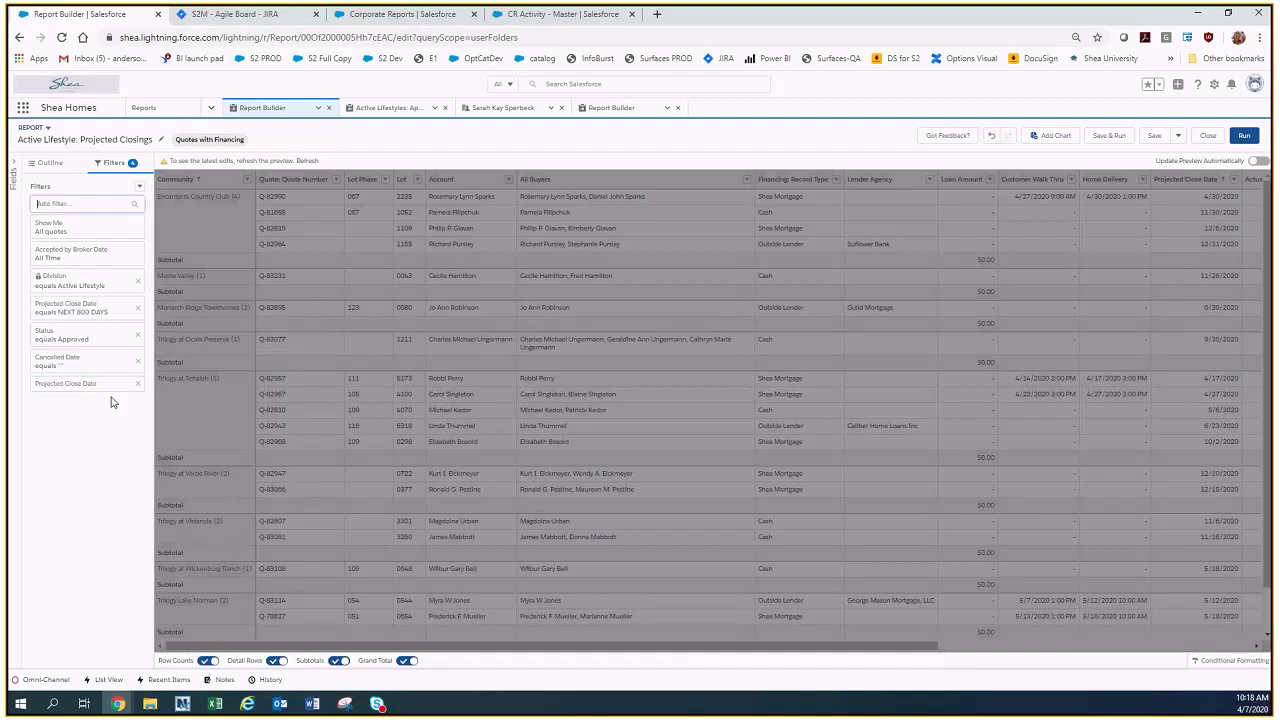
Try to set the report's filter logic to "1 AND 2 OR 5 AND 3 AND 4".
{"action": "left_click", "coordinate": [139, 188]}
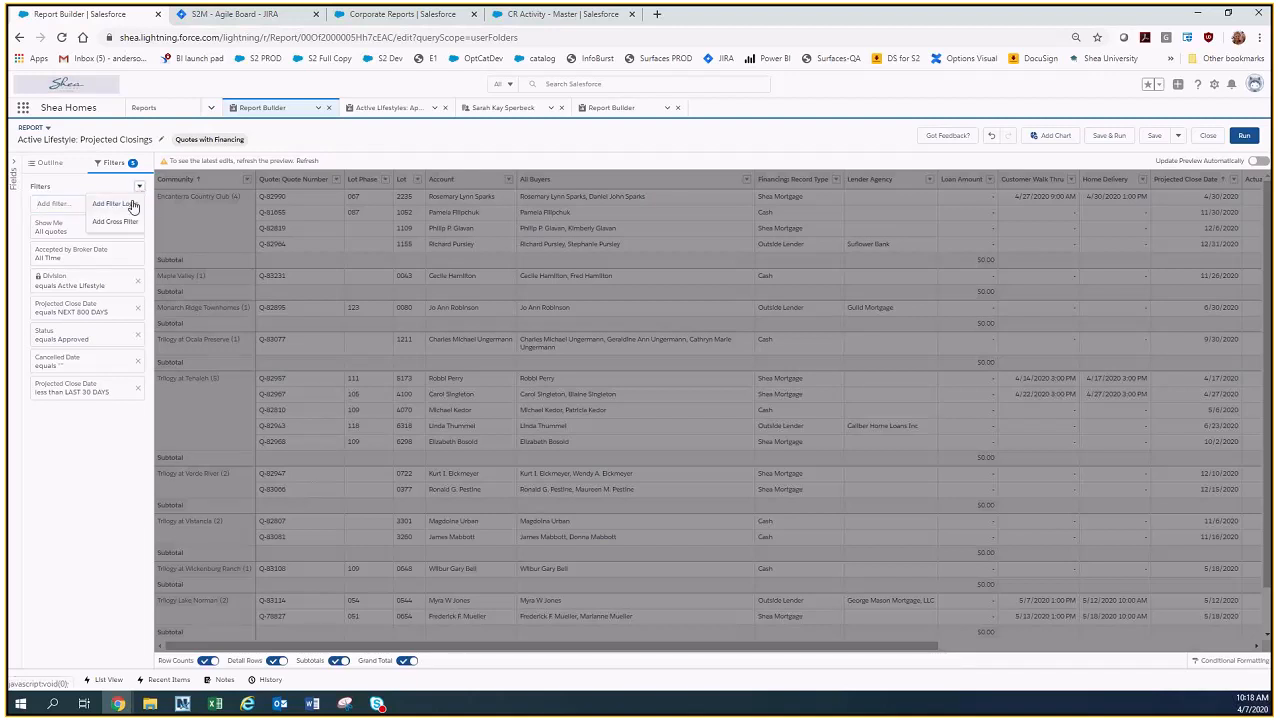
{"action": "left_click", "coordinate": [115, 204]}
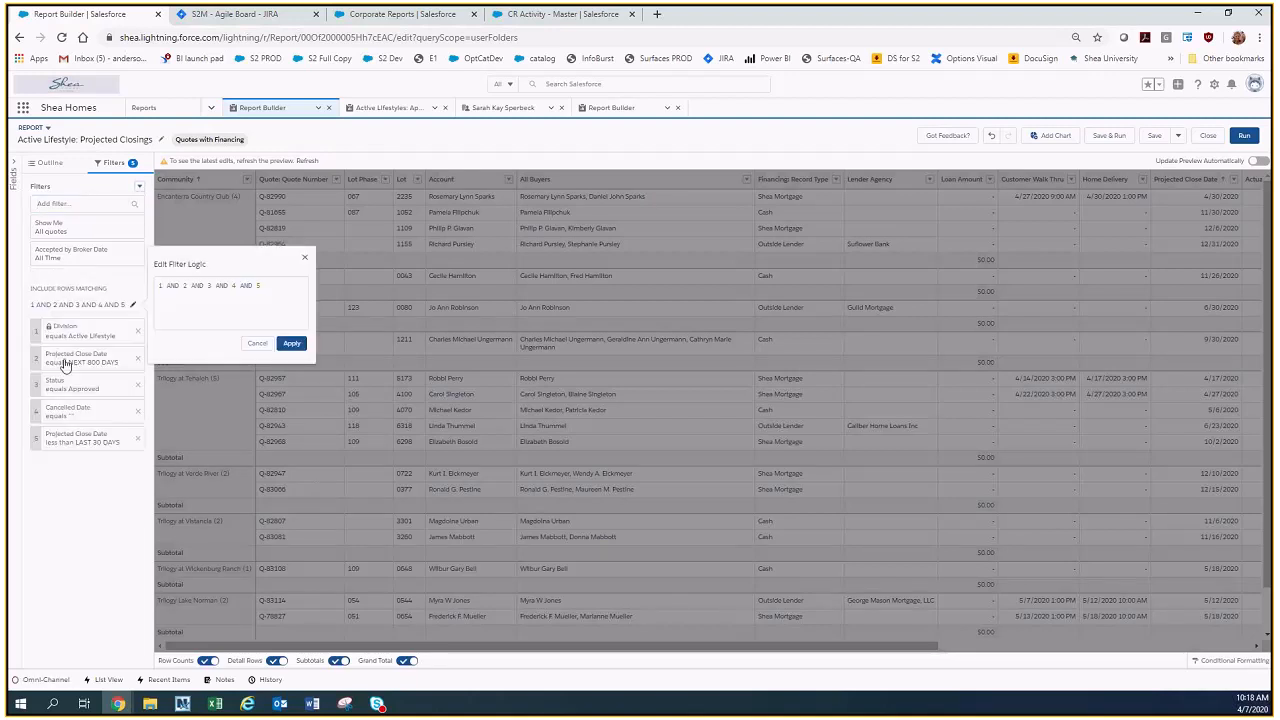
{"action": "left_click", "coordinate": [204, 288]}
{"action": "key", "text": "BackSpace"}
{"action": "key", "text": "BackSpace"}
{"action": "key", "text": "BackSpace"}
{"action": "type", "text": "OR 5 AND"}
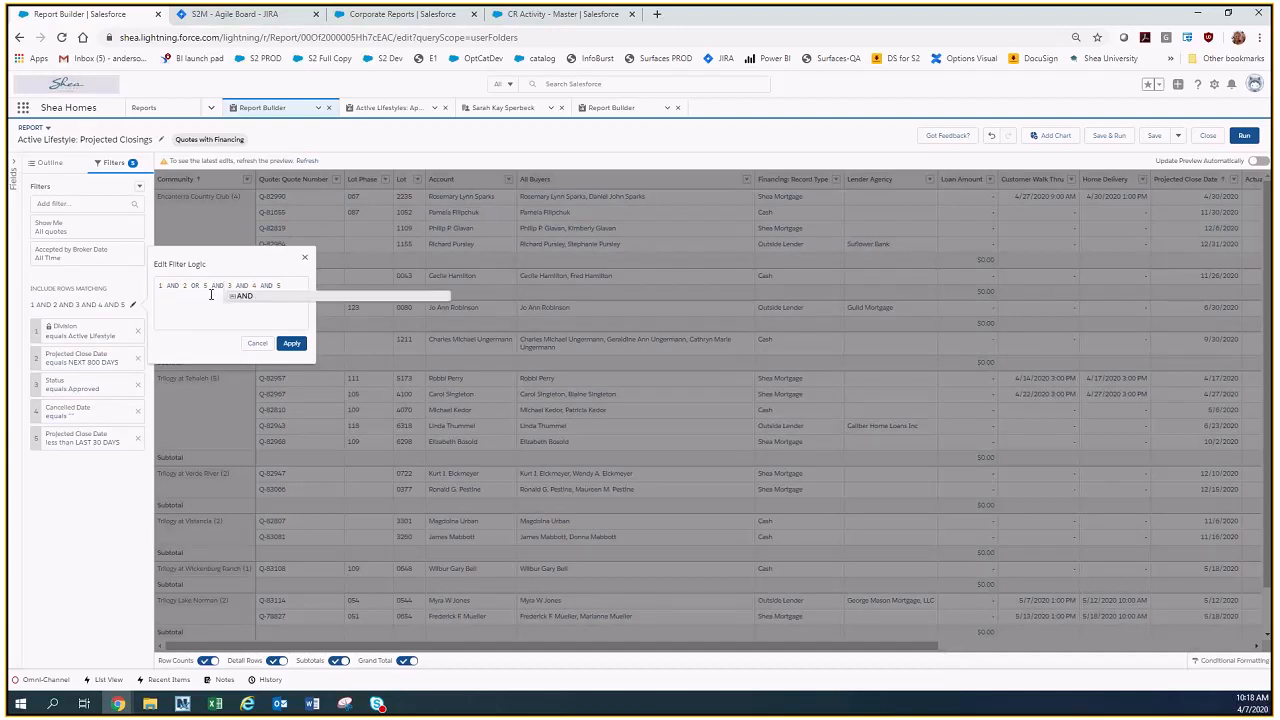
{"action": "left_click", "coordinate": [290, 286]}
{"action": "key", "text": "BackSpace"}
{"action": "key", "text": "BackSpace"}
{"action": "key", "text": "BackSpace"}
{"action": "key", "text": "BackSpace"}
{"action": "key", "text": "BackSpace"}
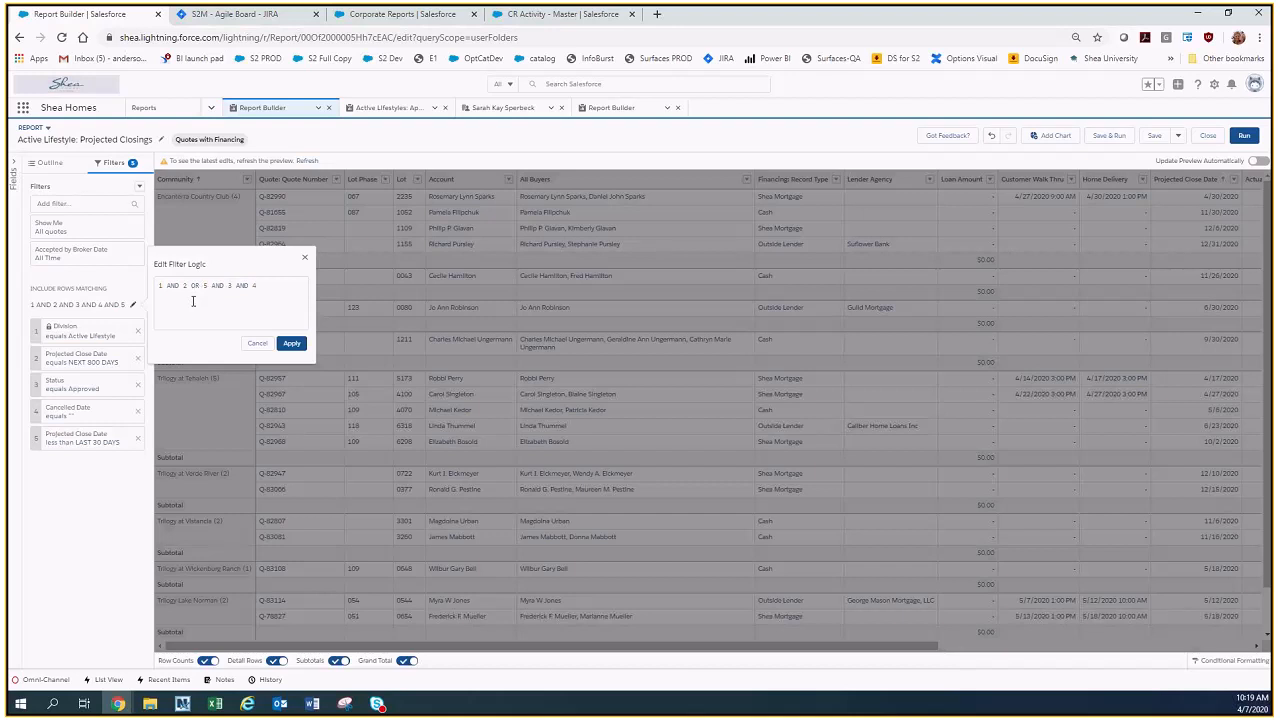
{"action": "left_click", "coordinate": [292, 348]}
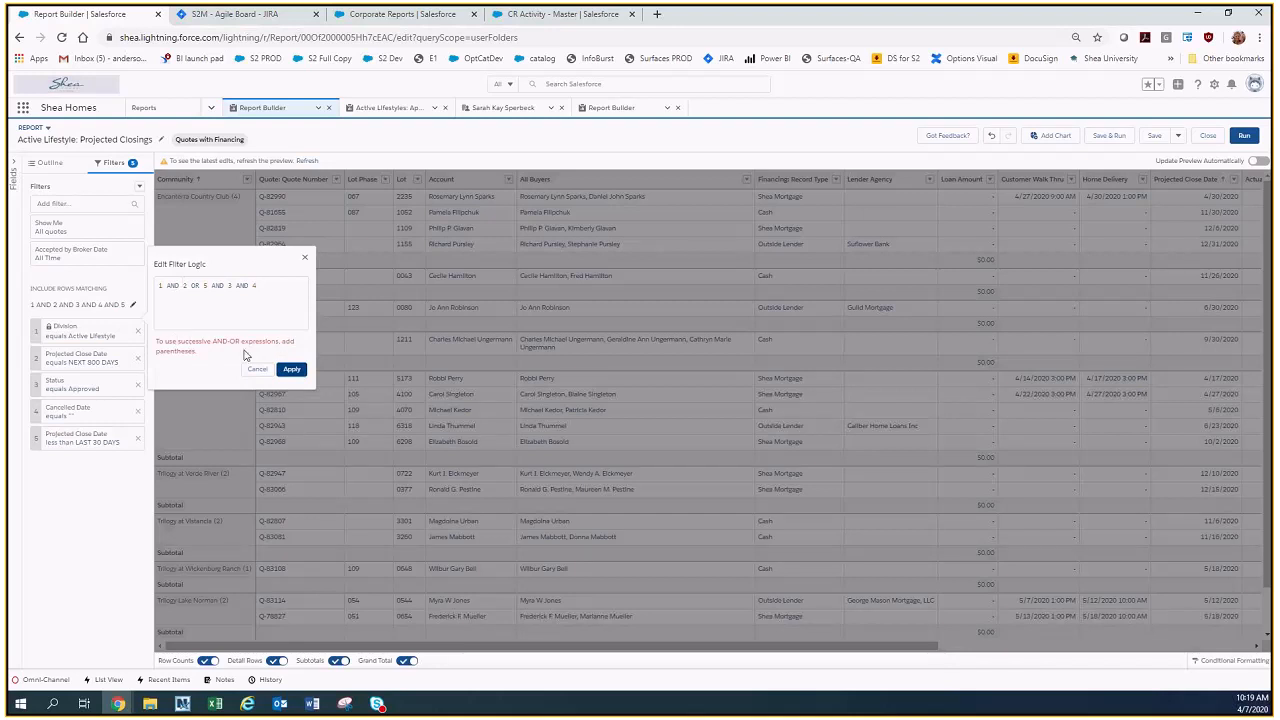
{"action": "left_click", "coordinate": [257, 370]}
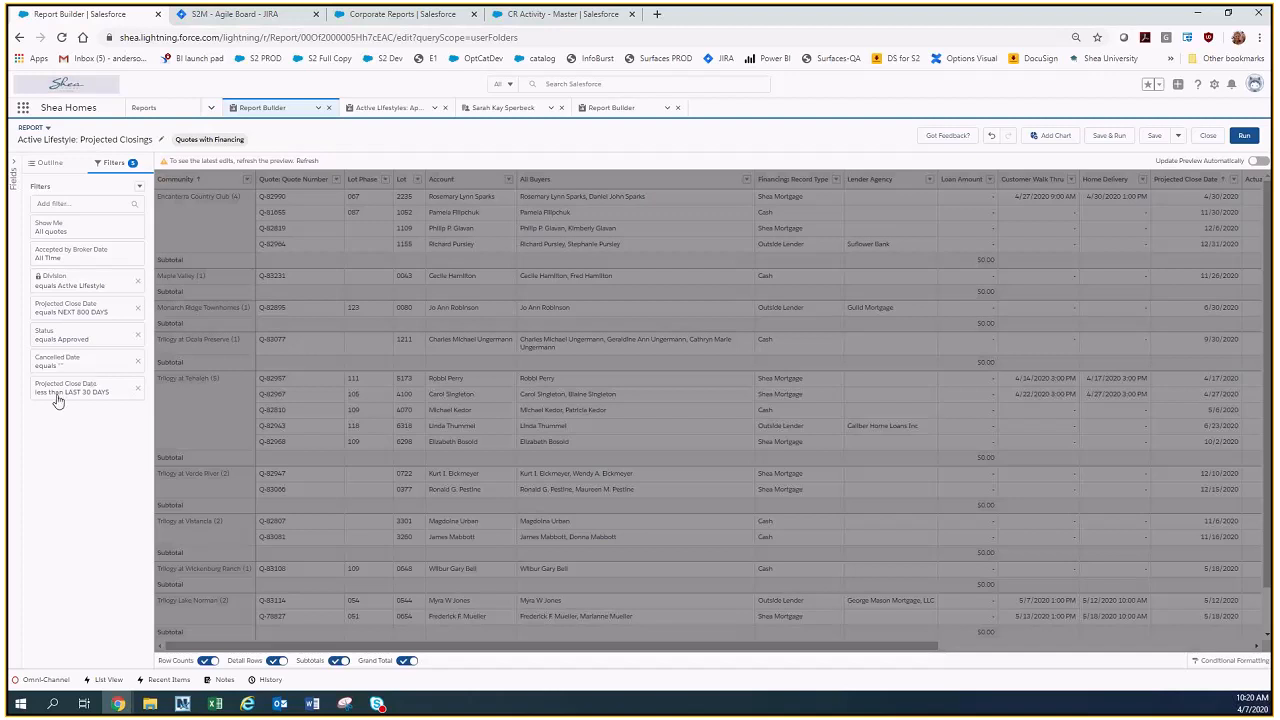
Show the outline of the report's groups and columns.
{"action": "left_click", "coordinate": [50, 164]}
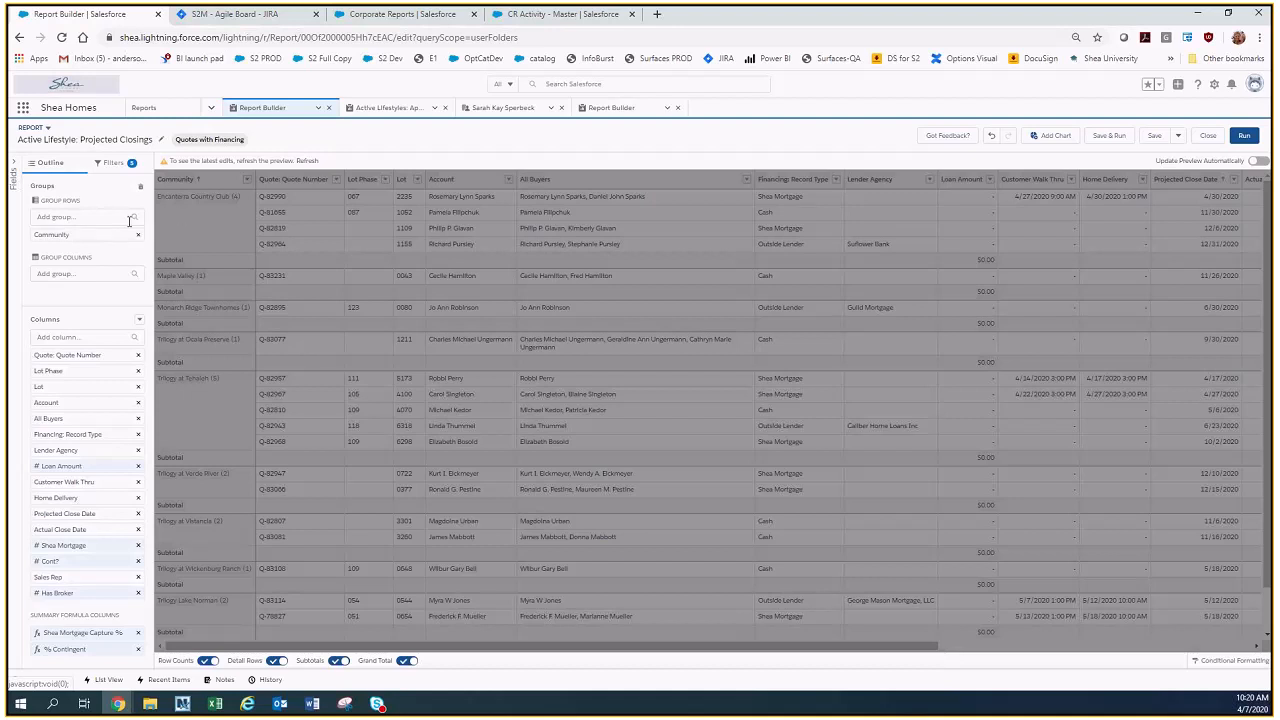
Run the Projected Closings report and remove its Projected Close Date less than LAST 30 DAYS filter.
{"action": "left_click", "coordinate": [1241, 143]}
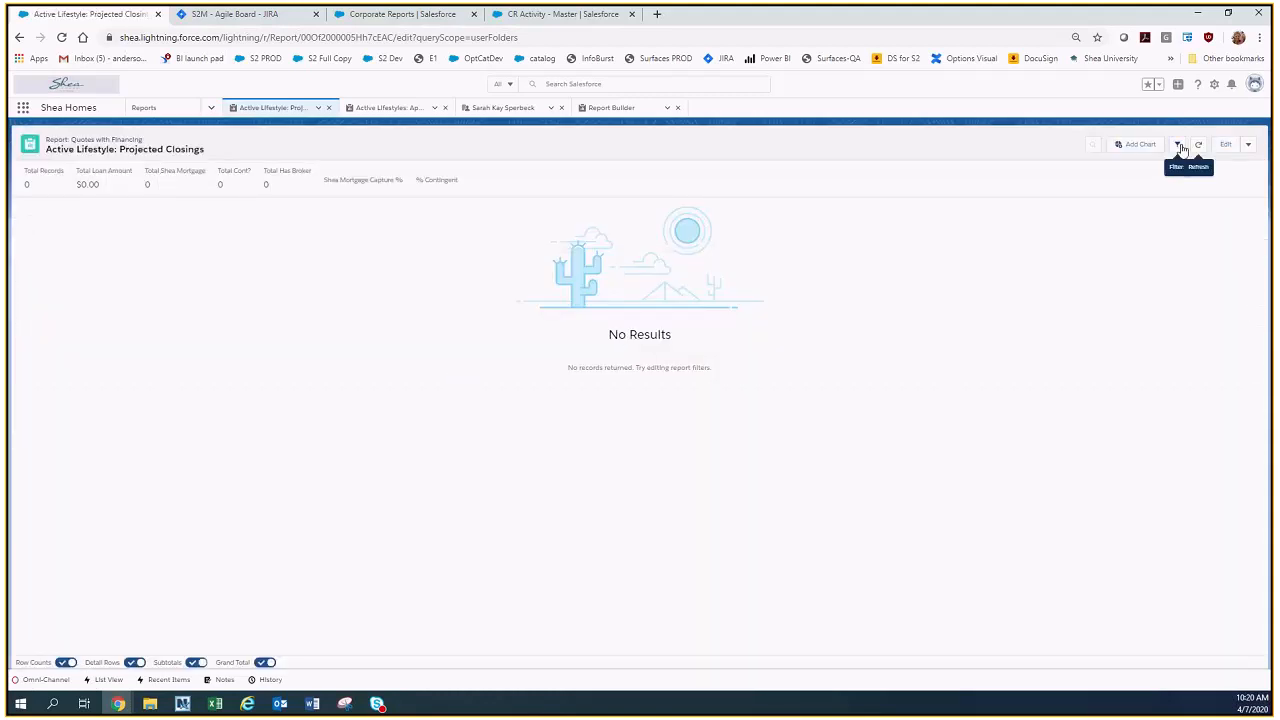
{"action": "left_click", "coordinate": [1177, 144]}
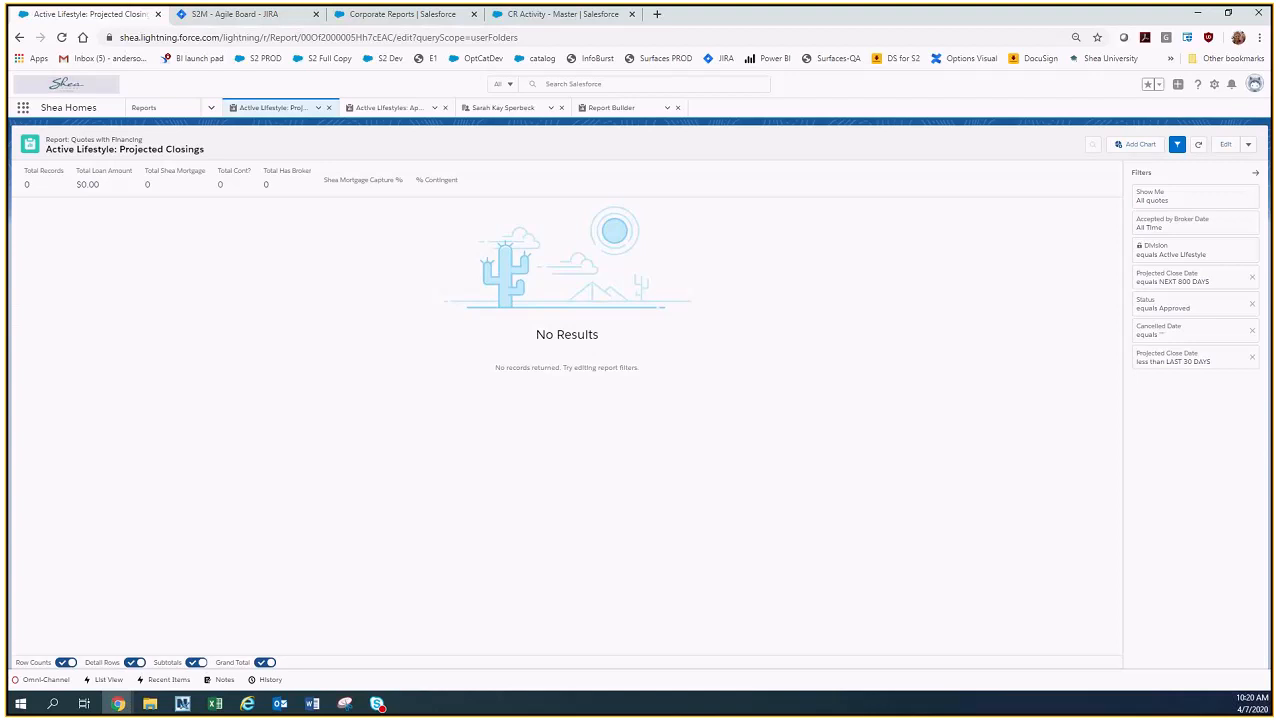
{"action": "left_click", "coordinate": [1252, 358]}
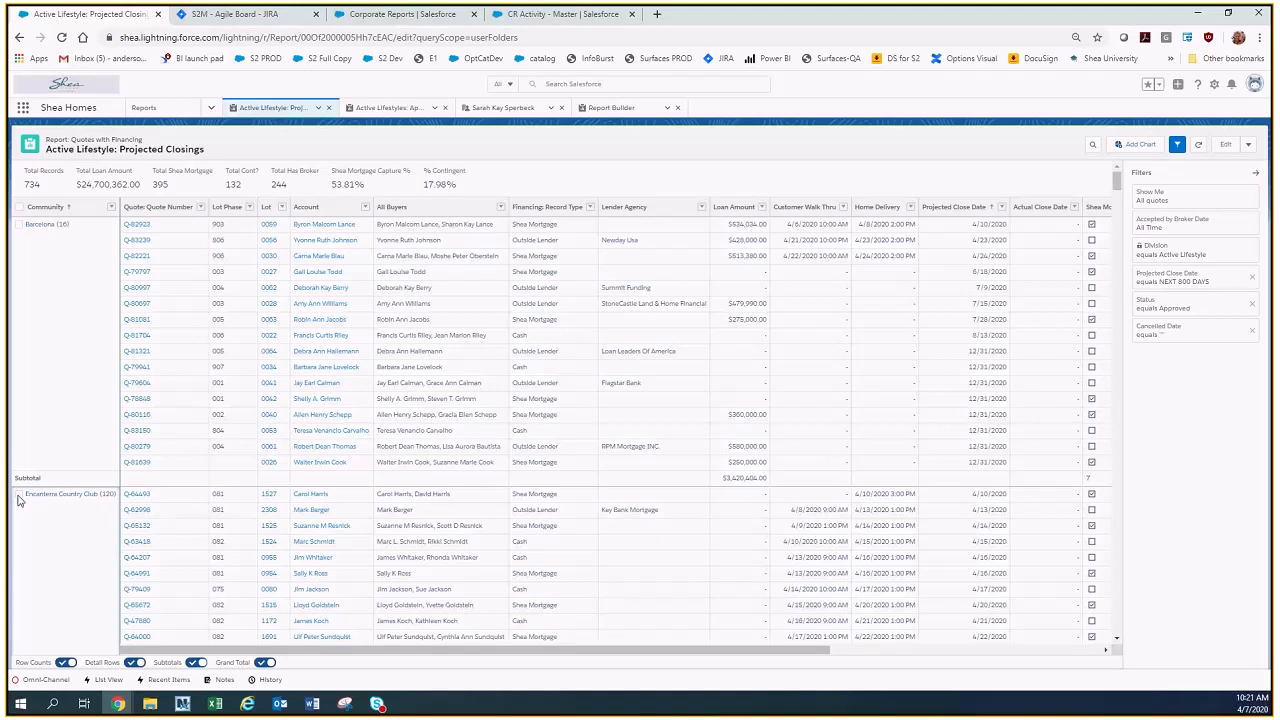
Drill down into the Barcelona community, keeping the results grouped by Community.
{"action": "left_click", "coordinate": [19, 225]}
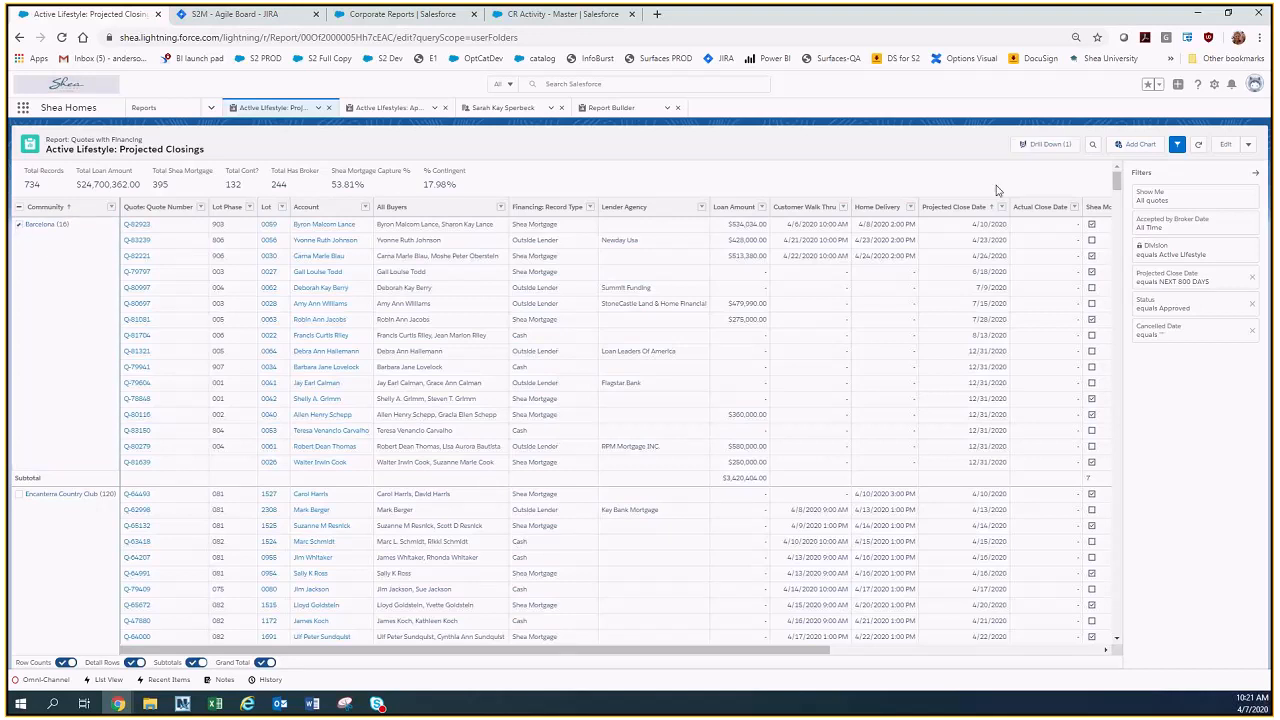
{"action": "left_click", "coordinate": [1044, 145]}
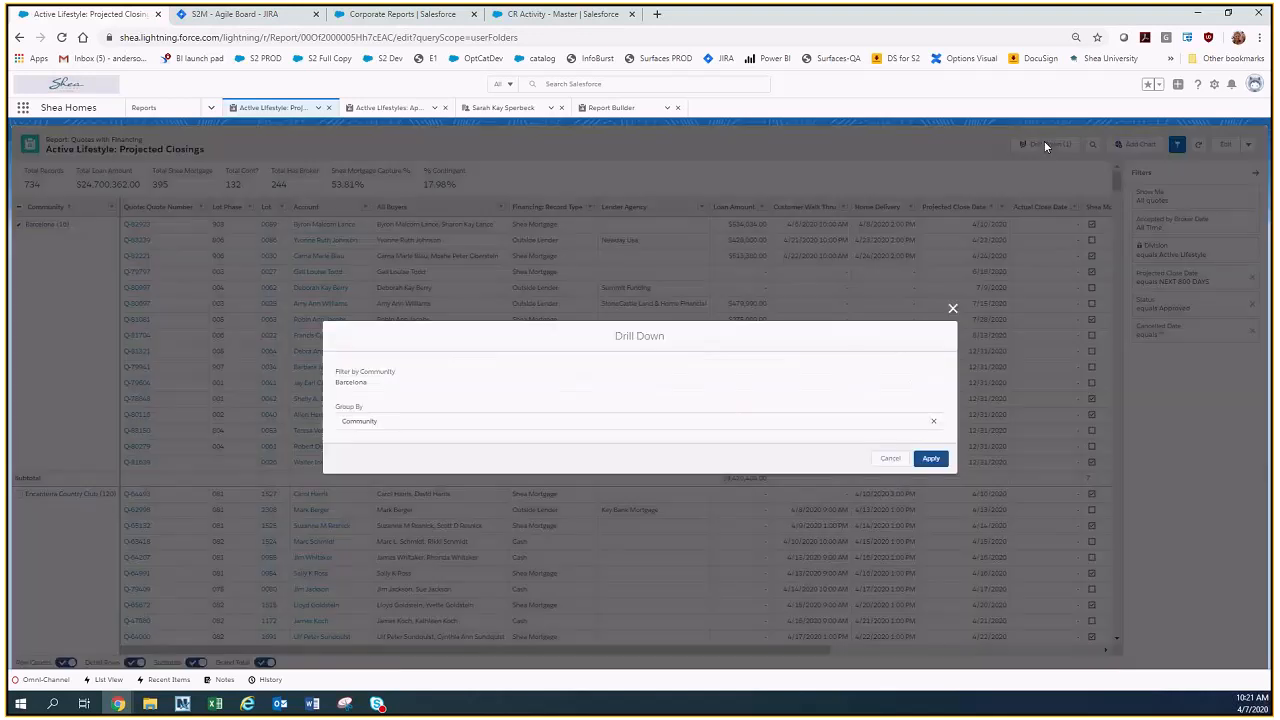
{"action": "left_click", "coordinate": [932, 459]}
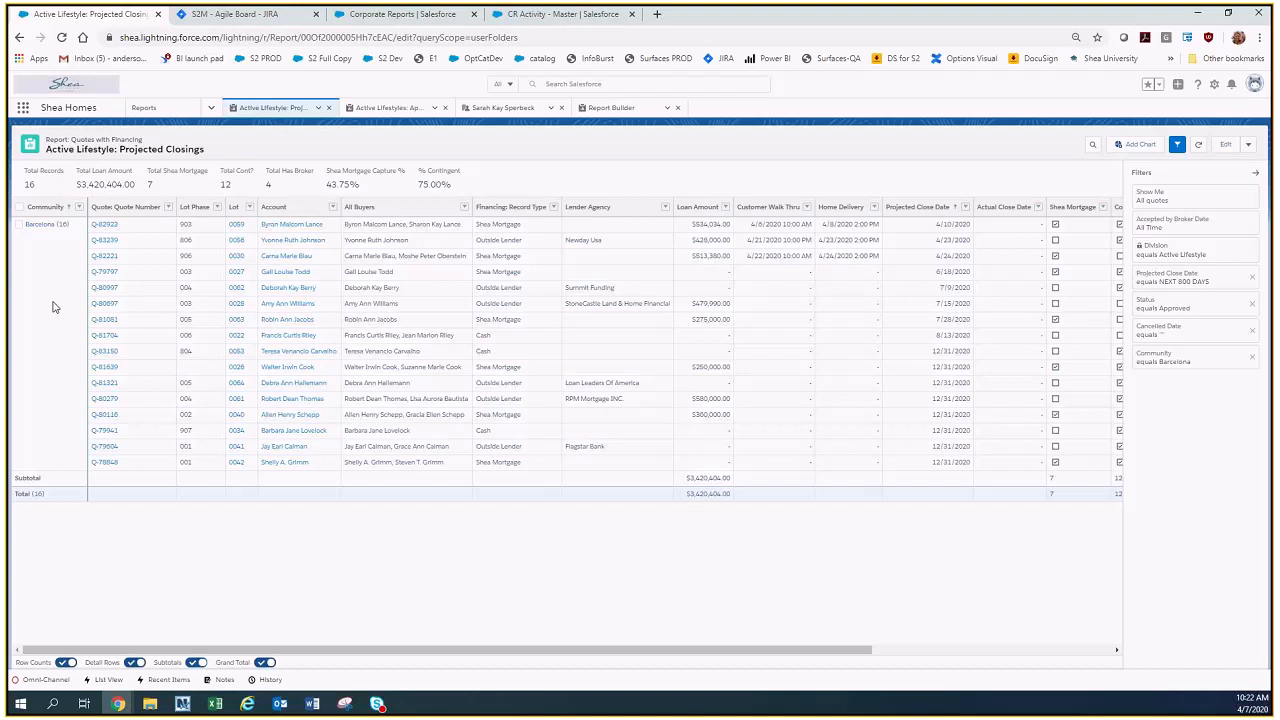
Show the additional actions for the Projected Closings report and open the report for editing.
{"action": "left_click", "coordinate": [1248, 145]}
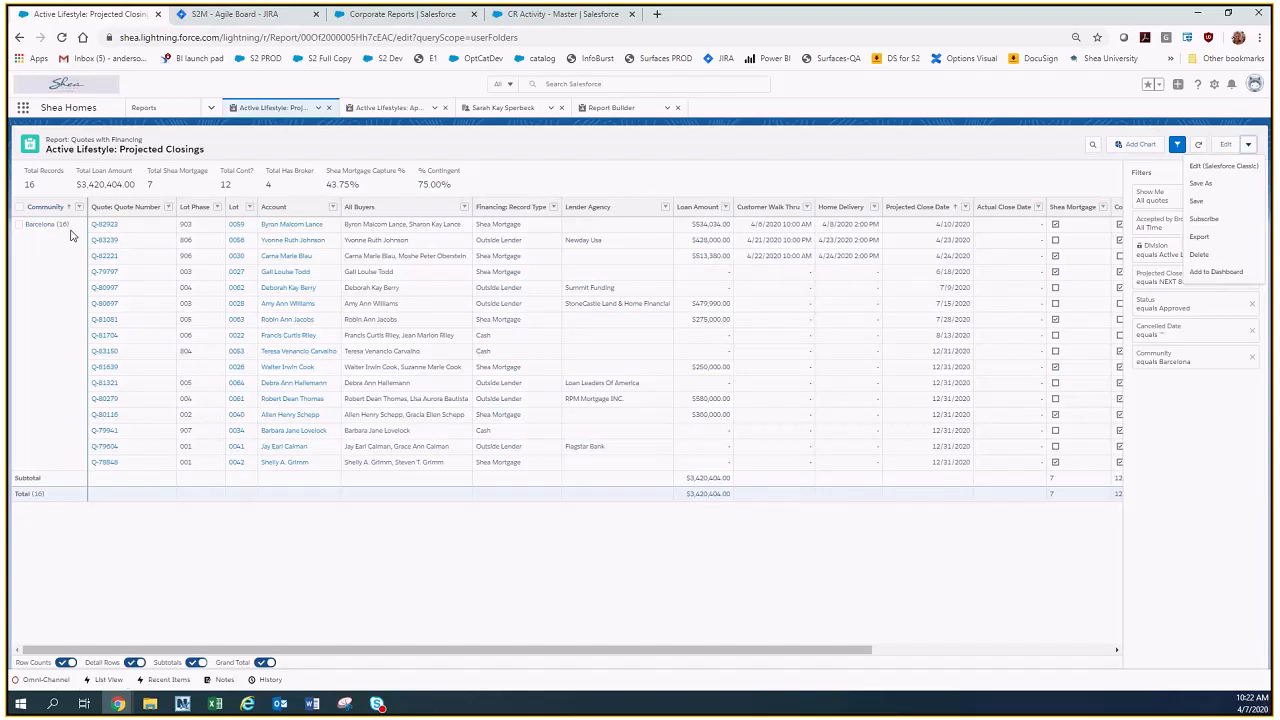
{"action": "left_click", "coordinate": [659, 157]}
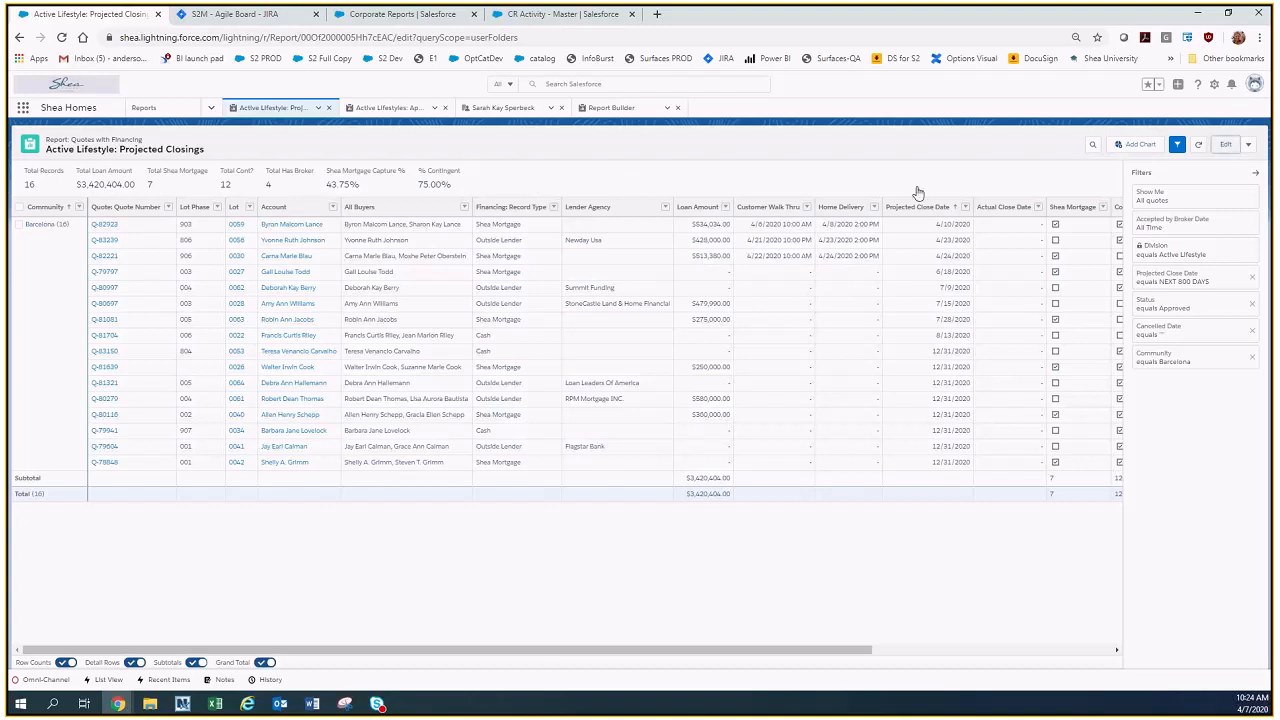
{"action": "left_click", "coordinate": [1227, 146]}
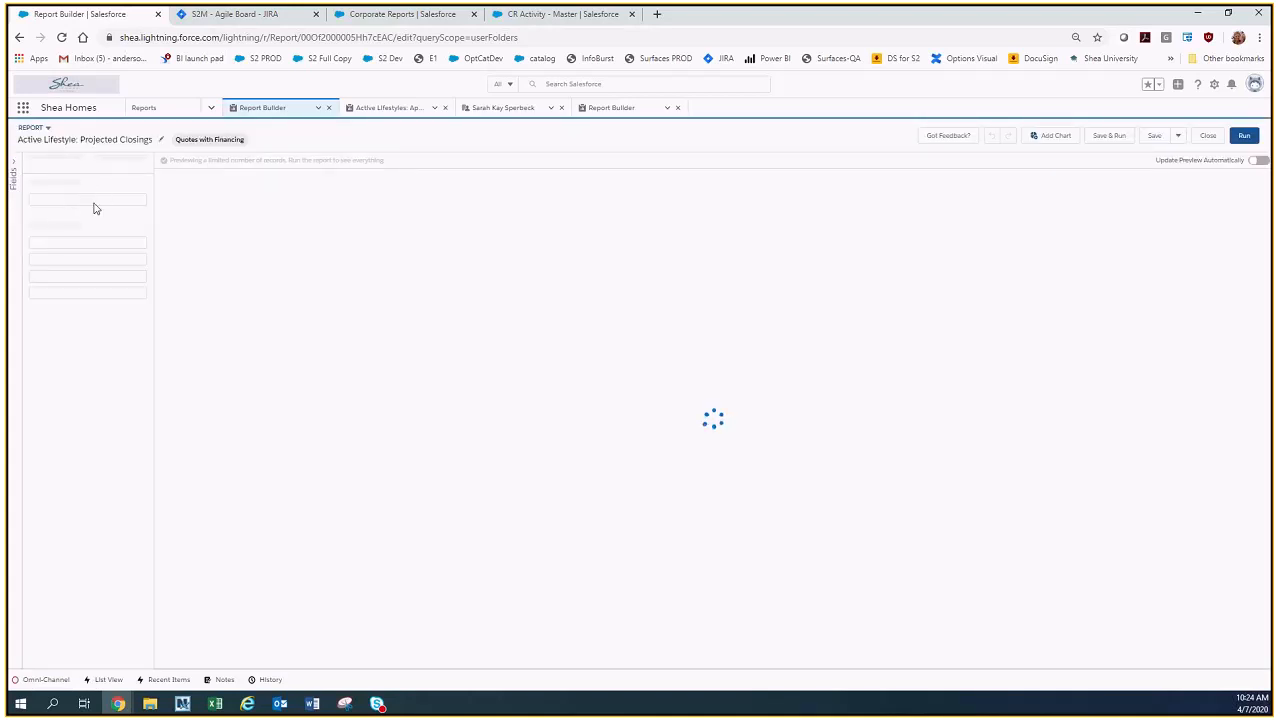
Open the Active Lifestyles: Appraiser Worksheet report for editing and show the columns that can be added.
{"action": "left_click", "coordinate": [395, 112]}
{"action": "left_click", "coordinate": [395, 112]}
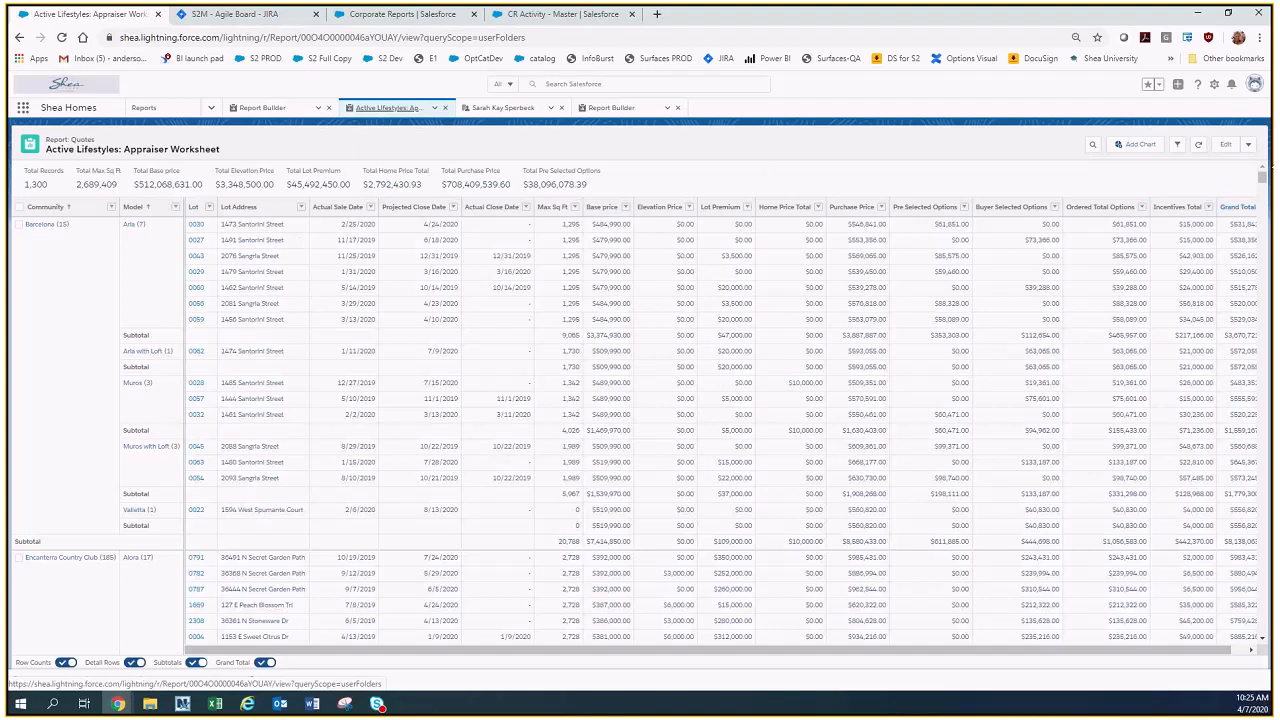
{"action": "left_click", "coordinate": [1226, 144]}
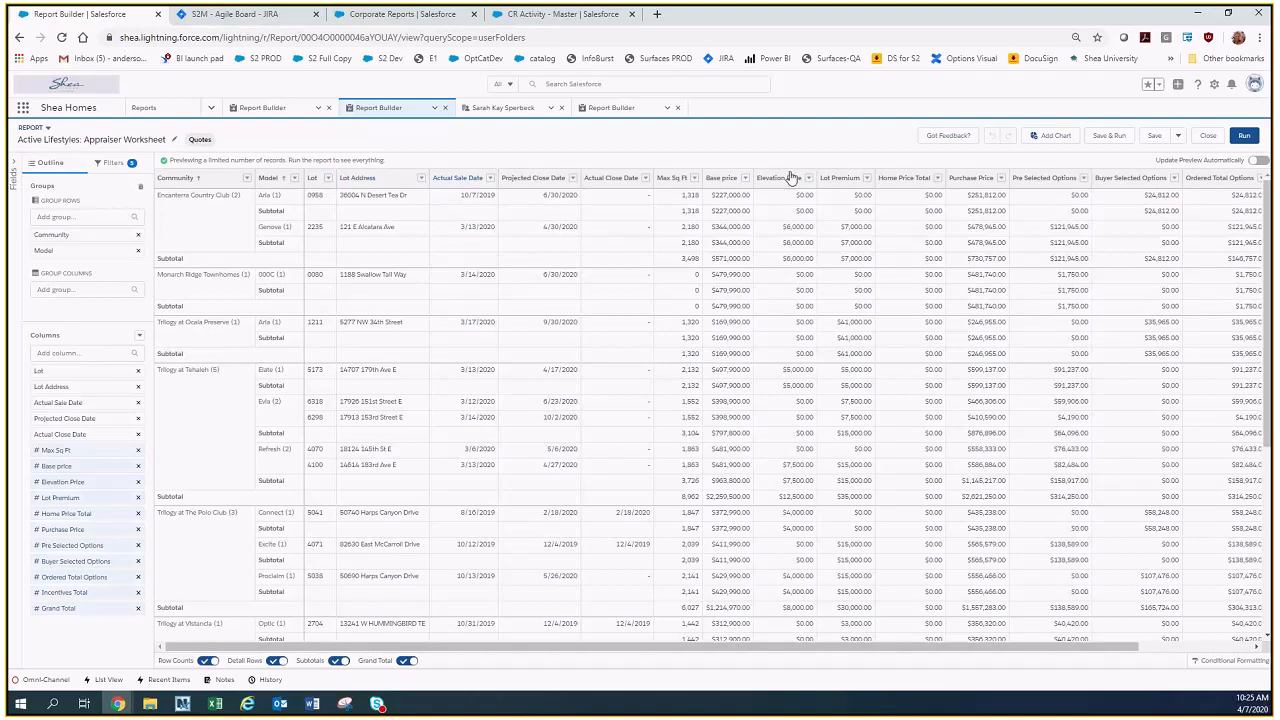
{"action": "left_click", "coordinate": [74, 353]}
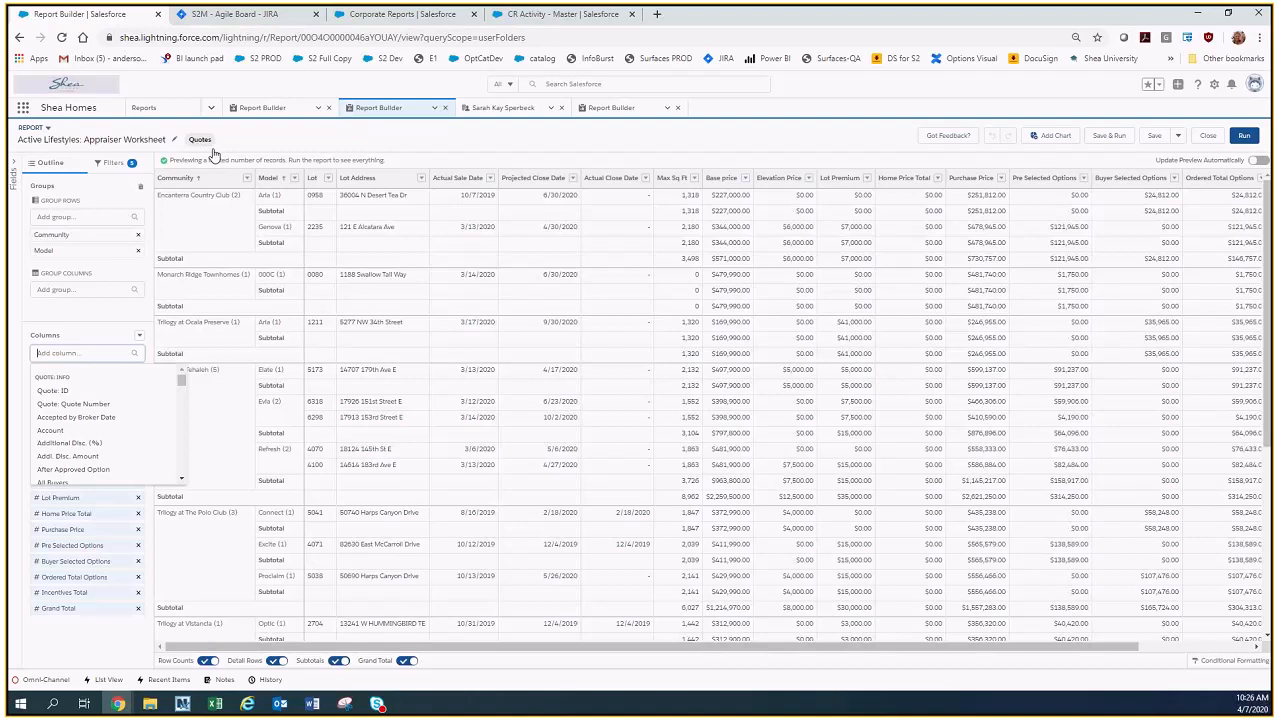
Return to the Projected Closings report, browse its available columns to Financing Info, and search them for "communi" and "sale".
{"action": "left_click", "coordinate": [265, 108]}
{"action": "left_click", "coordinate": [75, 338]}
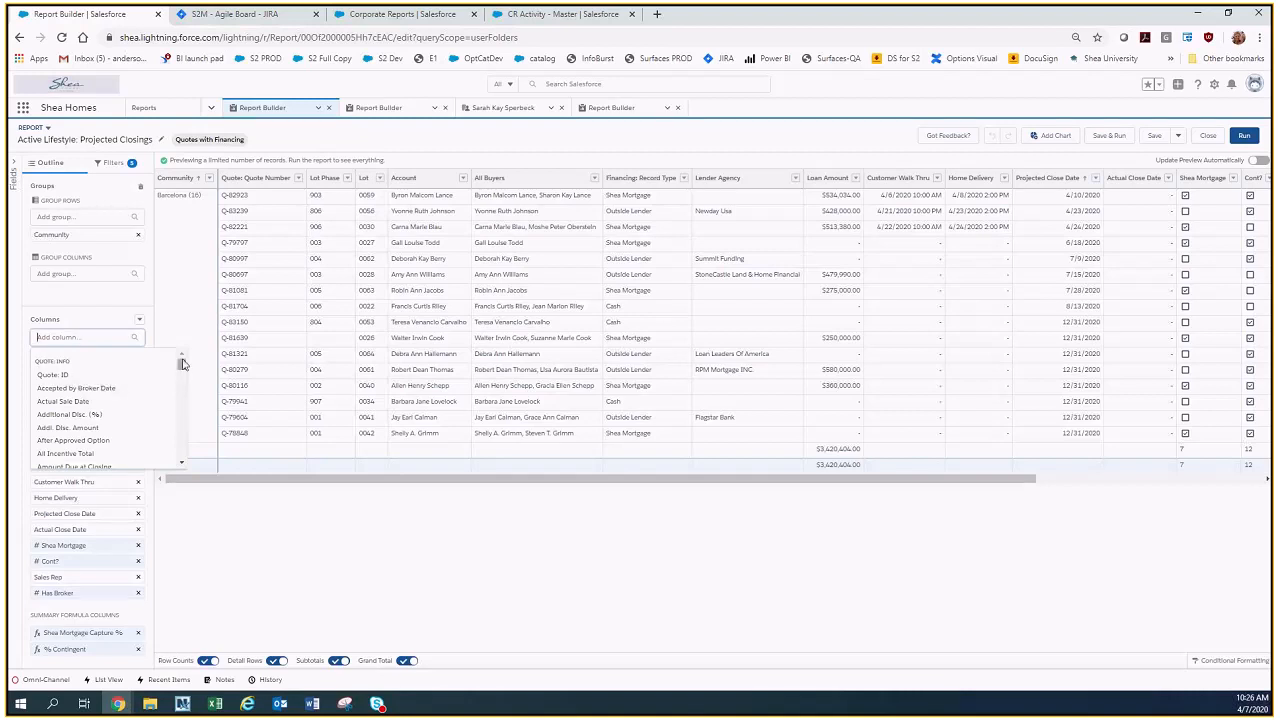
{"action": "left_click_drag", "start_coordinate": [182, 365], "coordinate": [187, 442]}
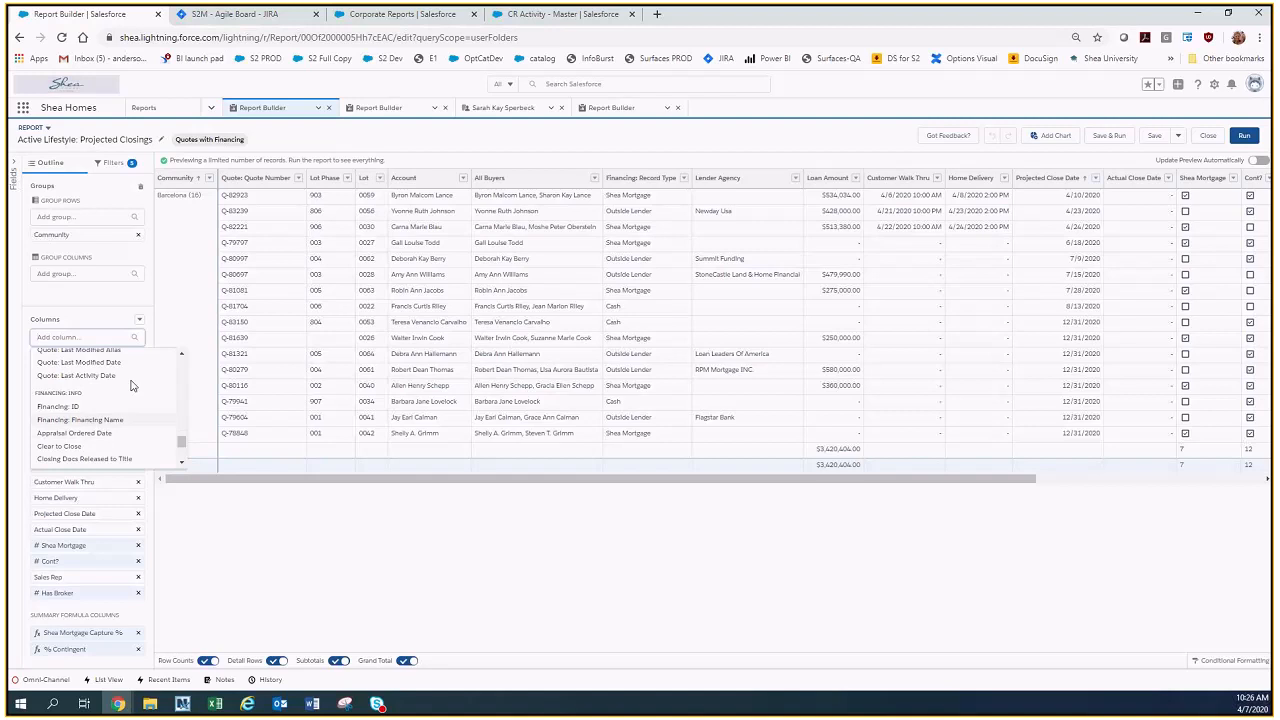
{"action": "type", "text": "communi"}
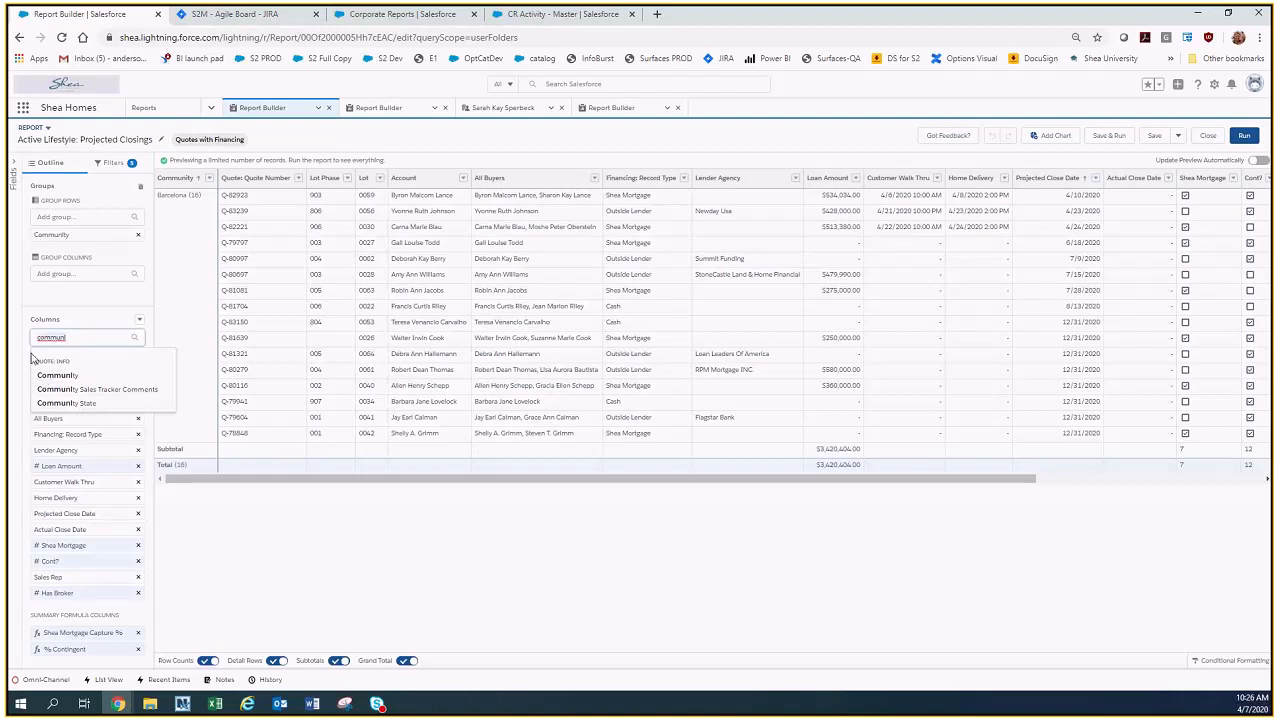
{"action": "key", "text": "ctrl+a"}
{"action": "type", "text": "sale"}
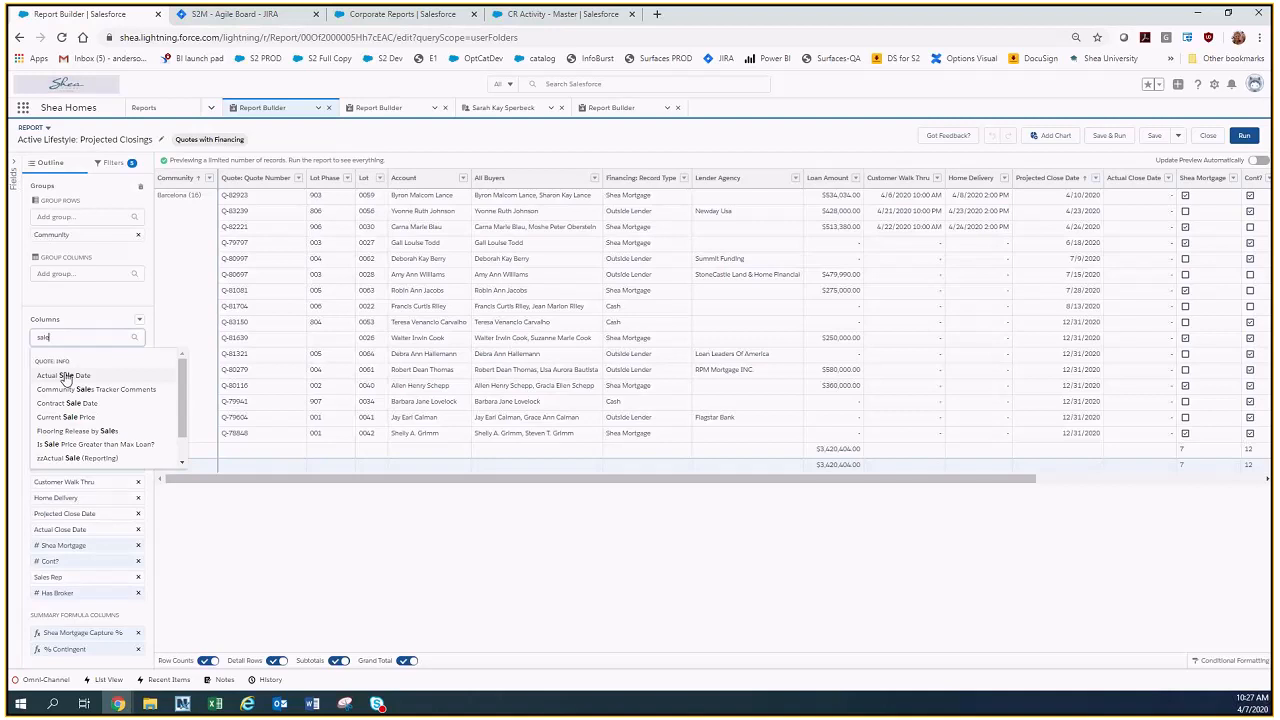
{"action": "left_click", "coordinate": [193, 541]}
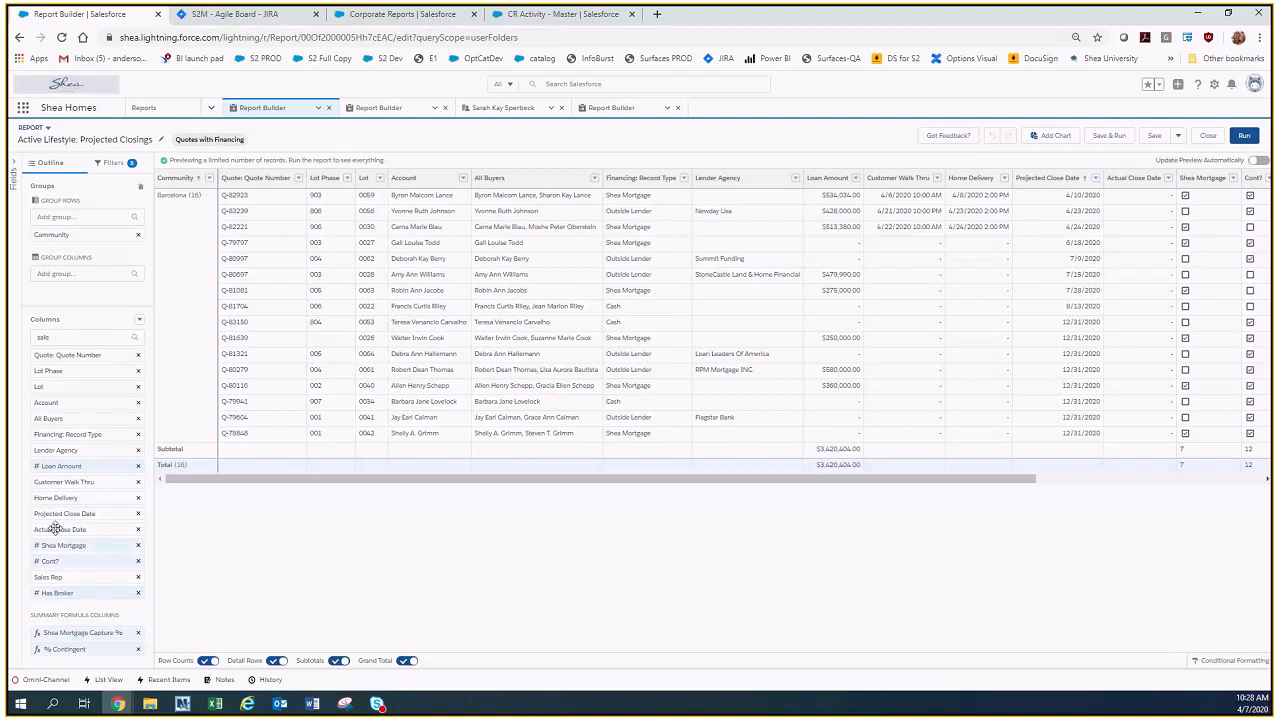
Start a summary formula column and insert the sum of the Shea Mortgage field into its formula.
{"action": "left_click_drag", "start_coordinate": [88, 467], "coordinate": [86, 520]}
{"action": "left_click", "coordinate": [140, 320]}
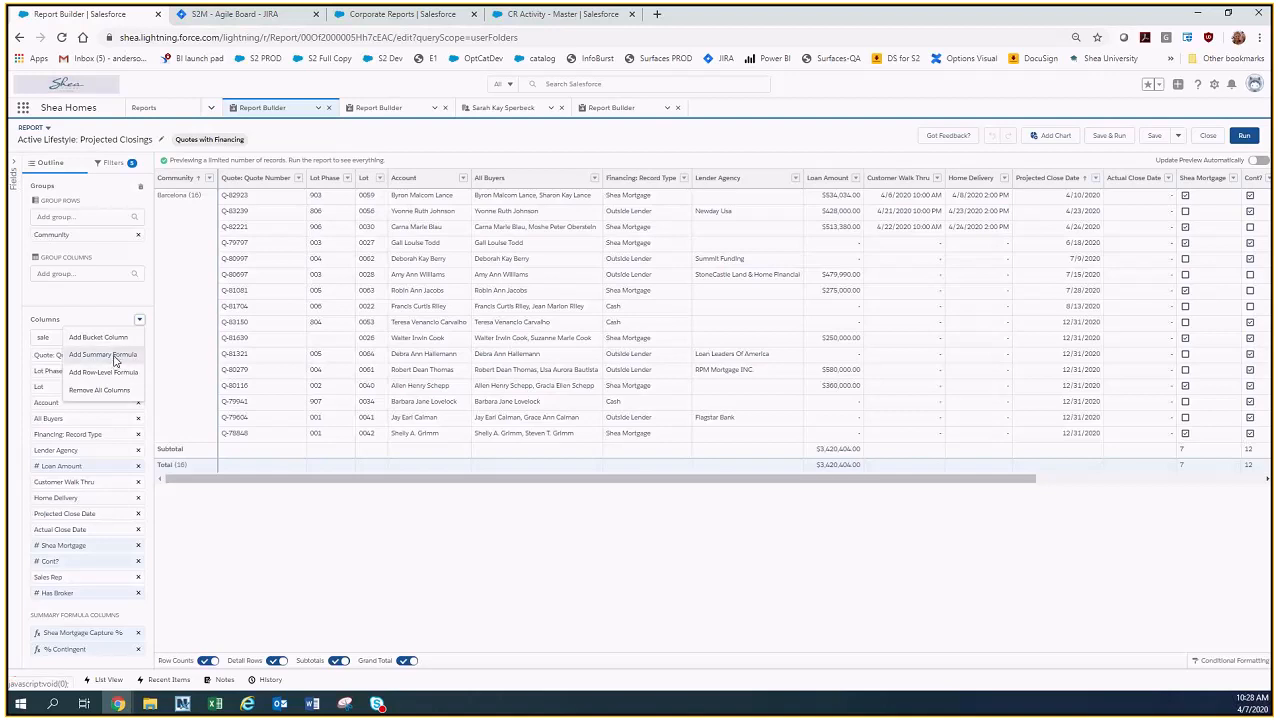
{"action": "left_click", "coordinate": [113, 357]}
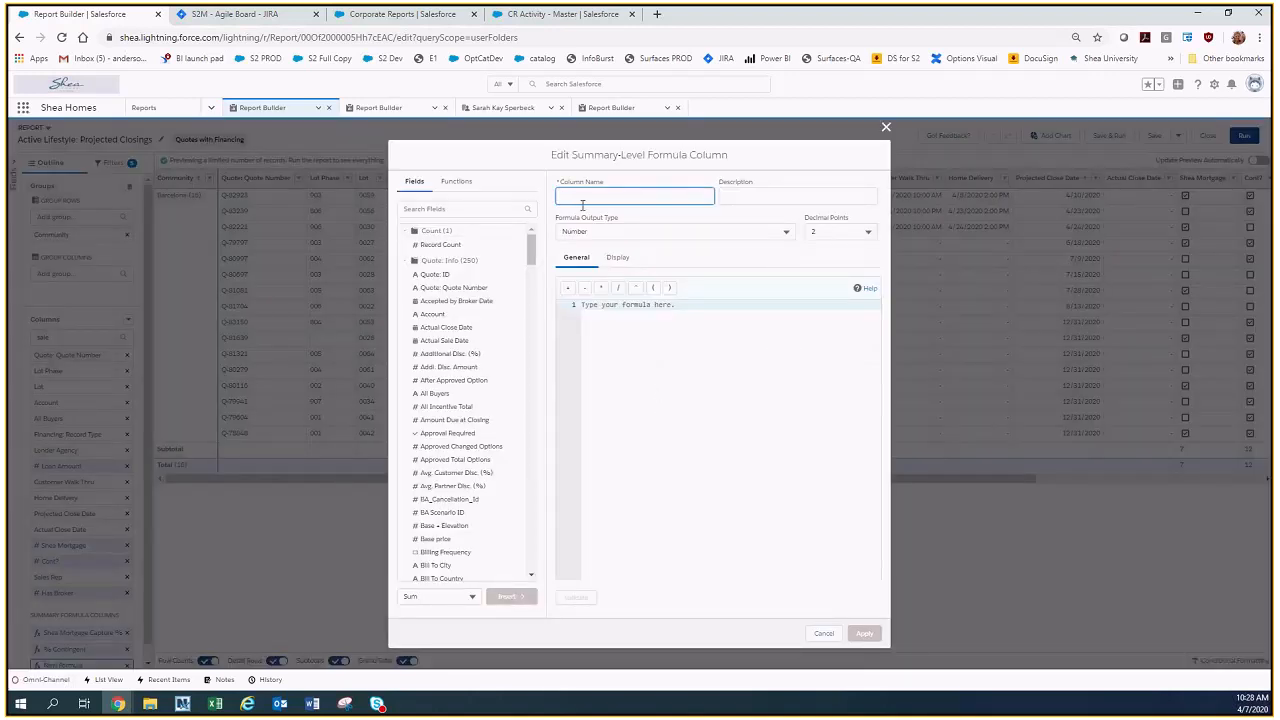
{"action": "left_click", "coordinate": [458, 205]}
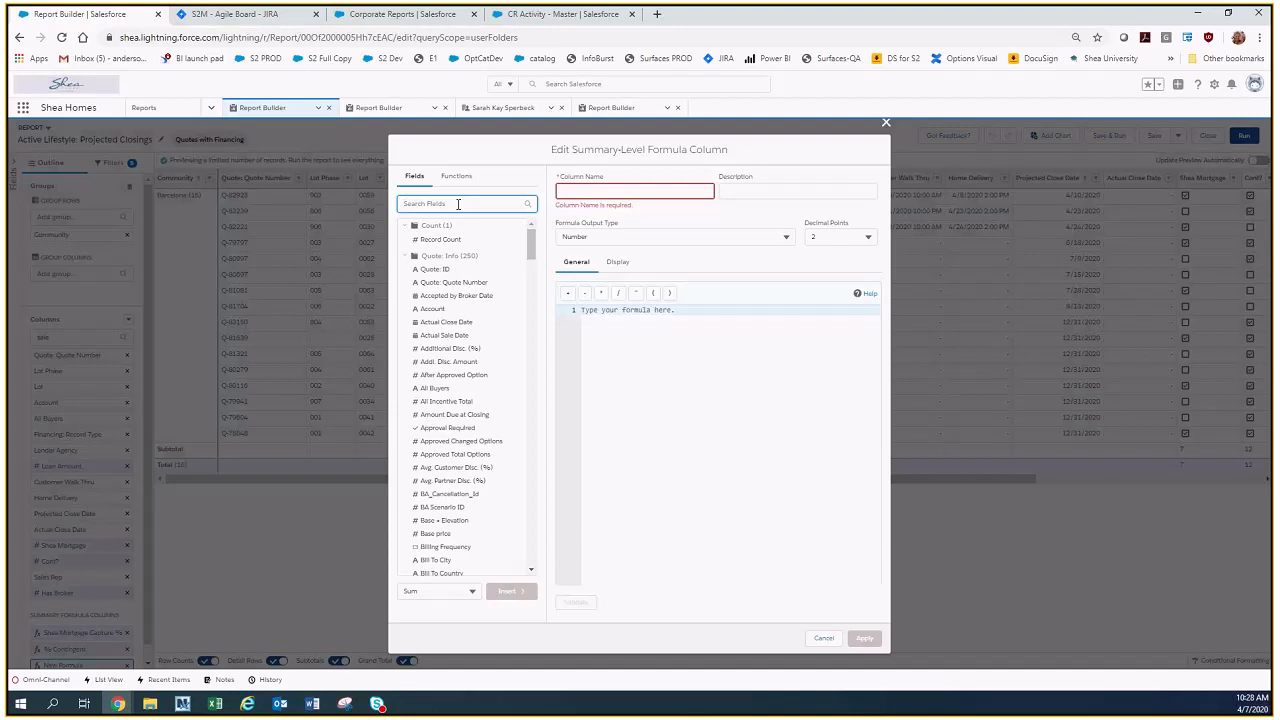
{"action": "type", "text": "shea"}
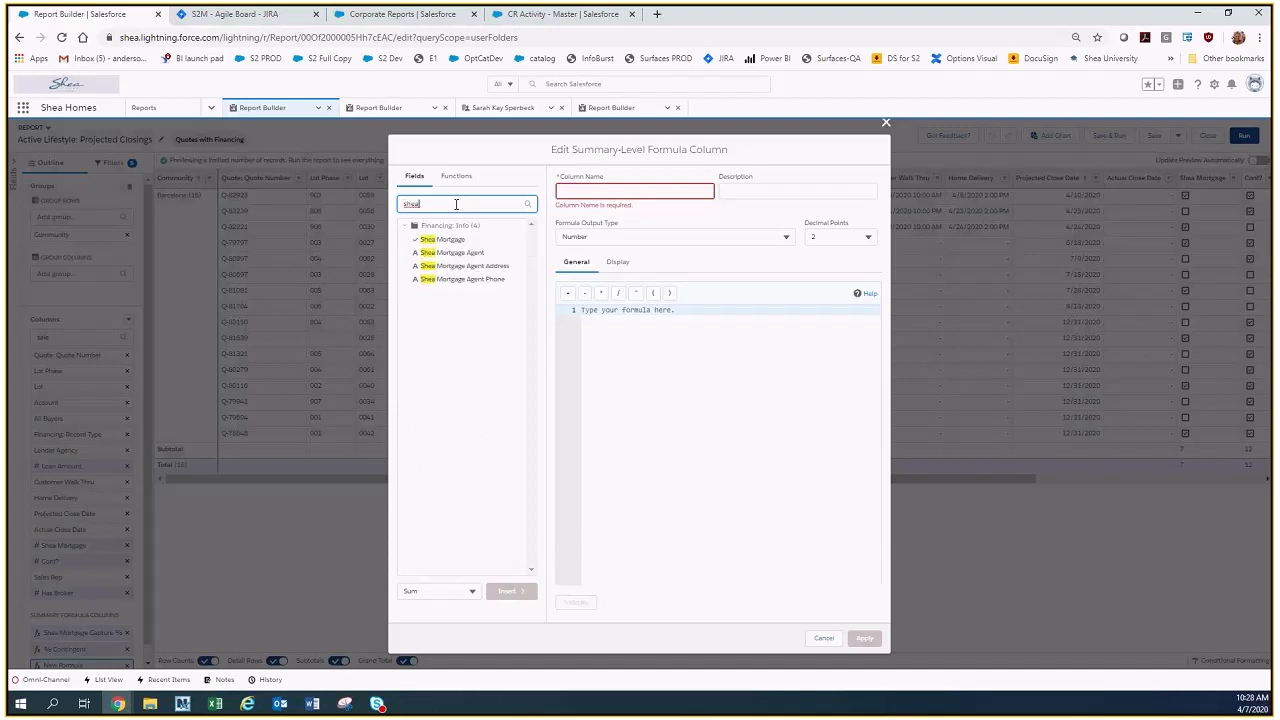
{"action": "left_click", "coordinate": [452, 242]}
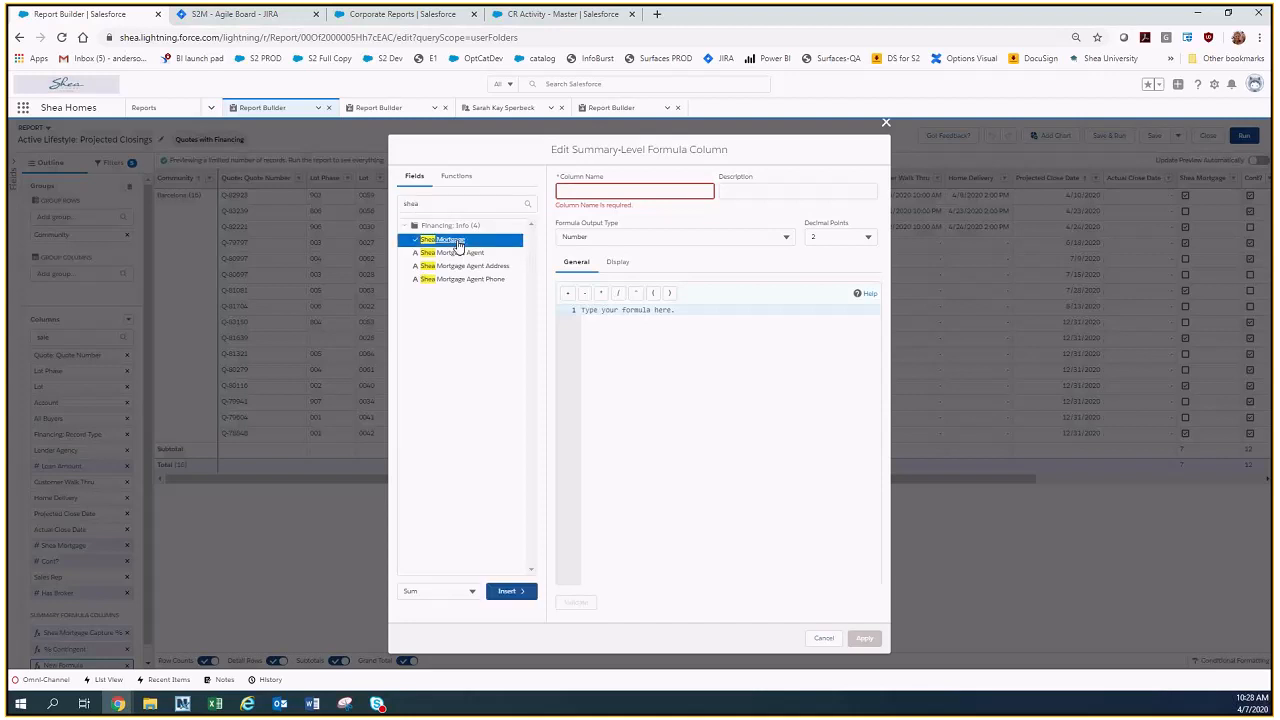
{"action": "left_click", "coordinate": [512, 592]}
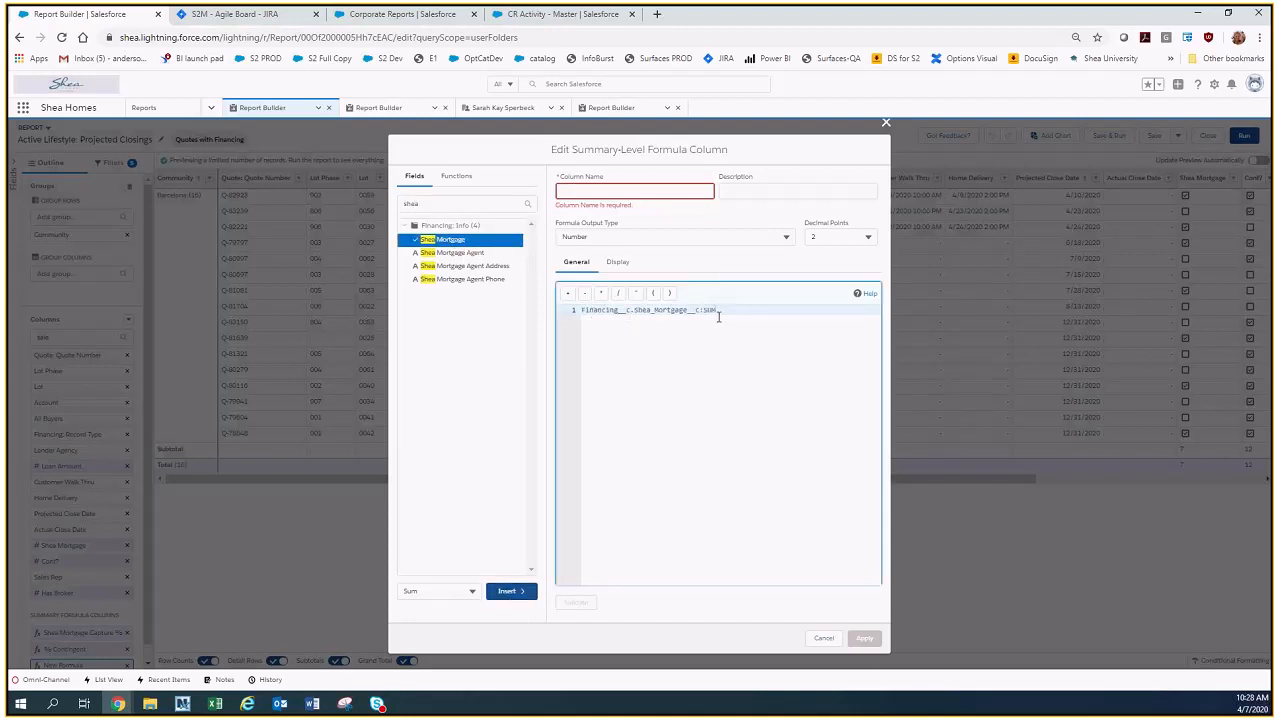
Append a division operator, set the formula output type to Percent, enter "he" as the column name, and discard the formula.
{"action": "left_click", "coordinate": [616, 295]}
{"action": "left_click", "coordinate": [670, 236]}
{"action": "left_click", "coordinate": [655, 276]}
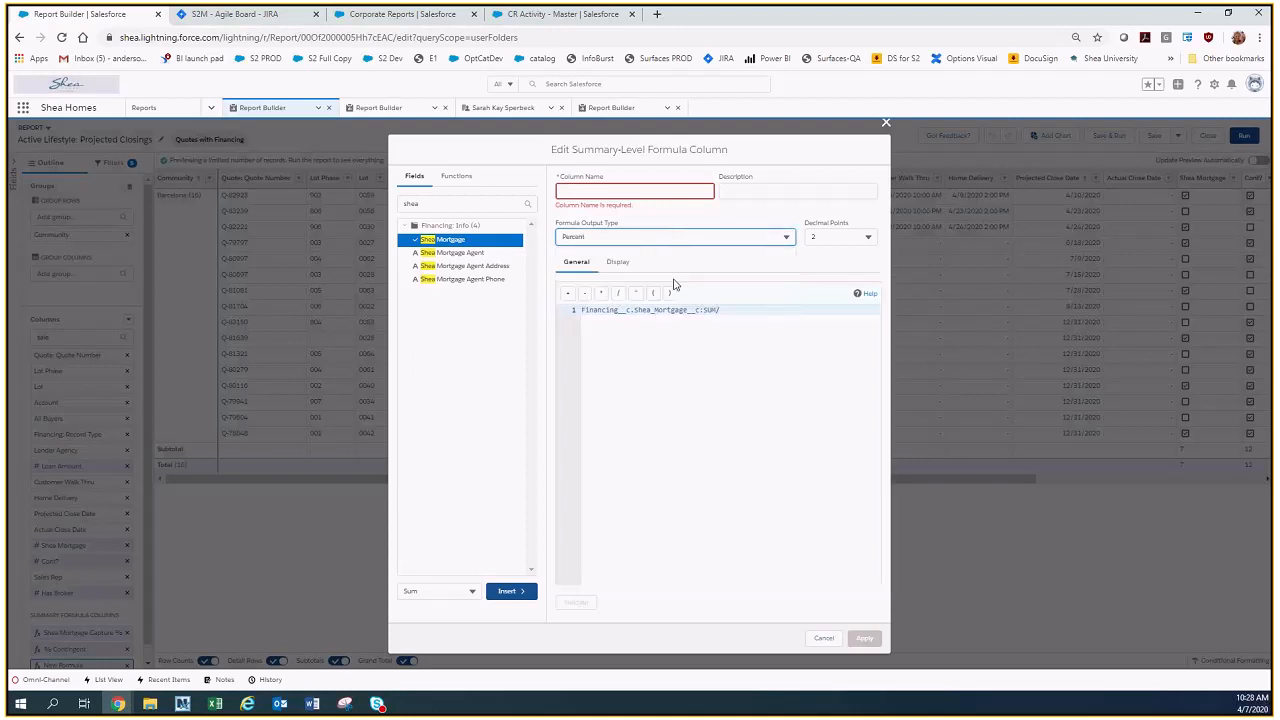
{"action": "left_click", "coordinate": [618, 191]}
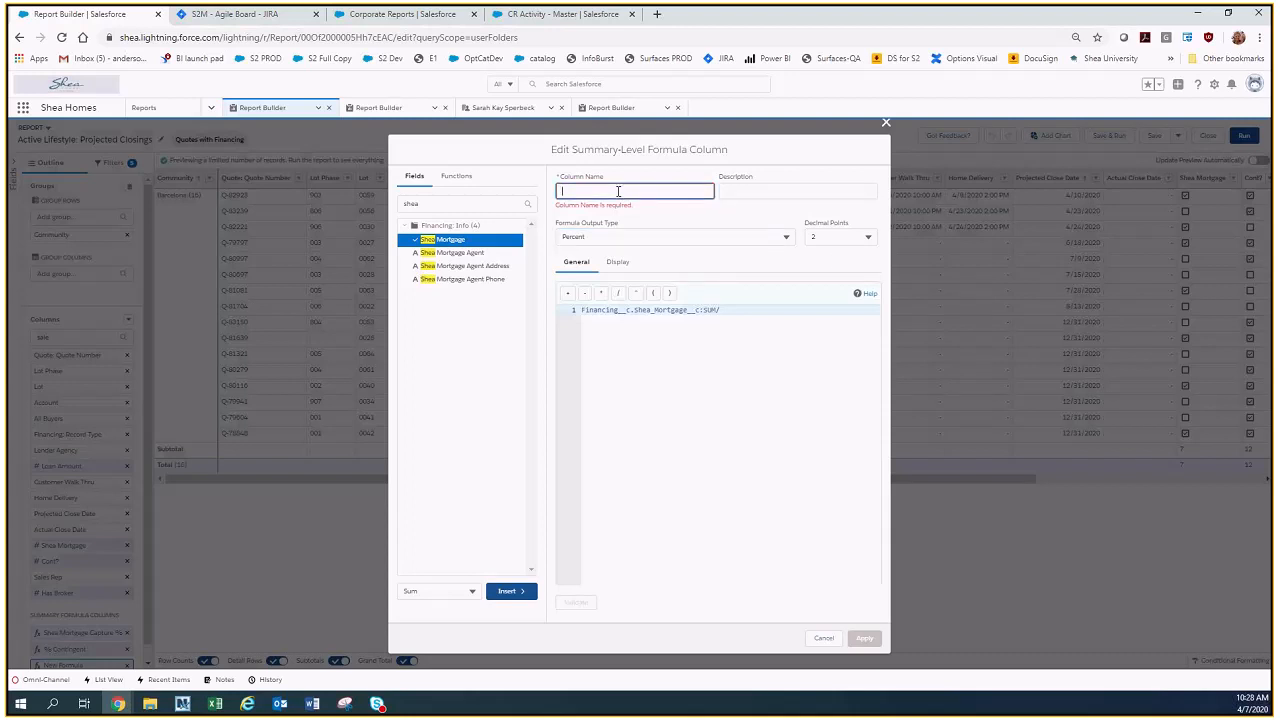
{"action": "type", "text": "he"}
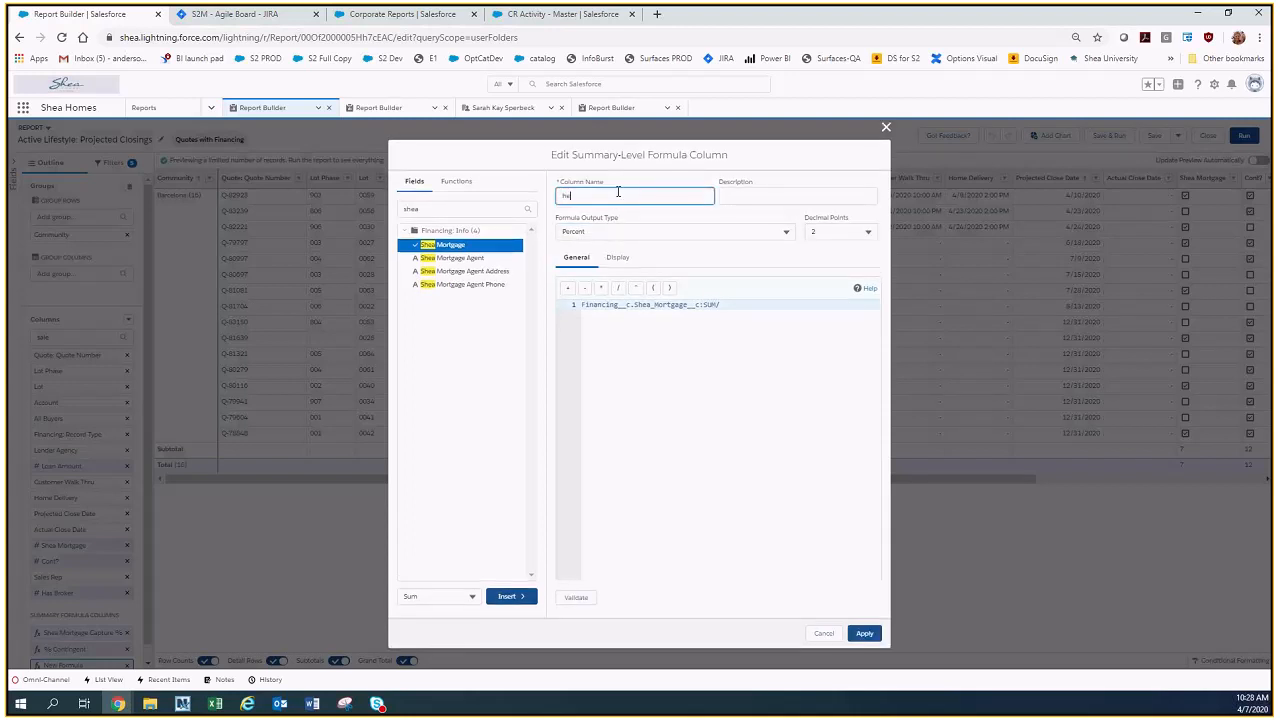
{"action": "left_click", "coordinate": [822, 634]}
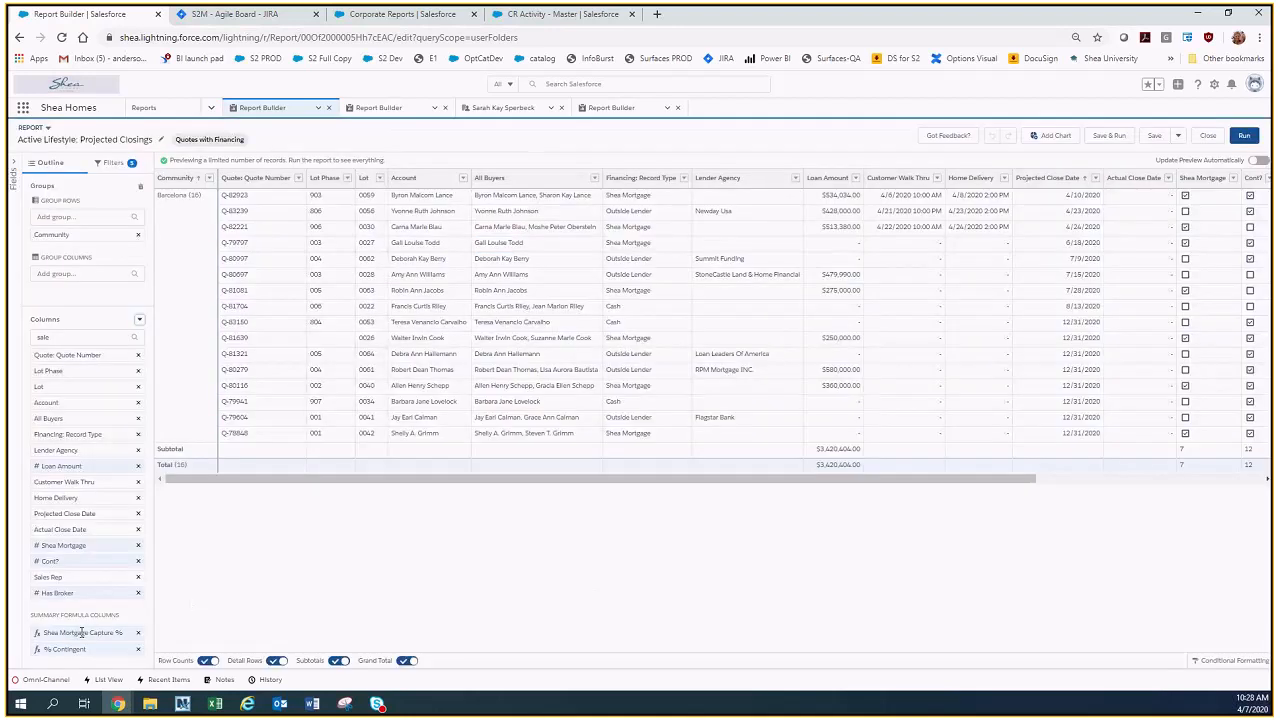
Examine the Shea Mortgage Capture % summary formula without changing it, and add a chart to the Projected Closings report.
{"action": "left_click", "coordinate": [82, 633]}
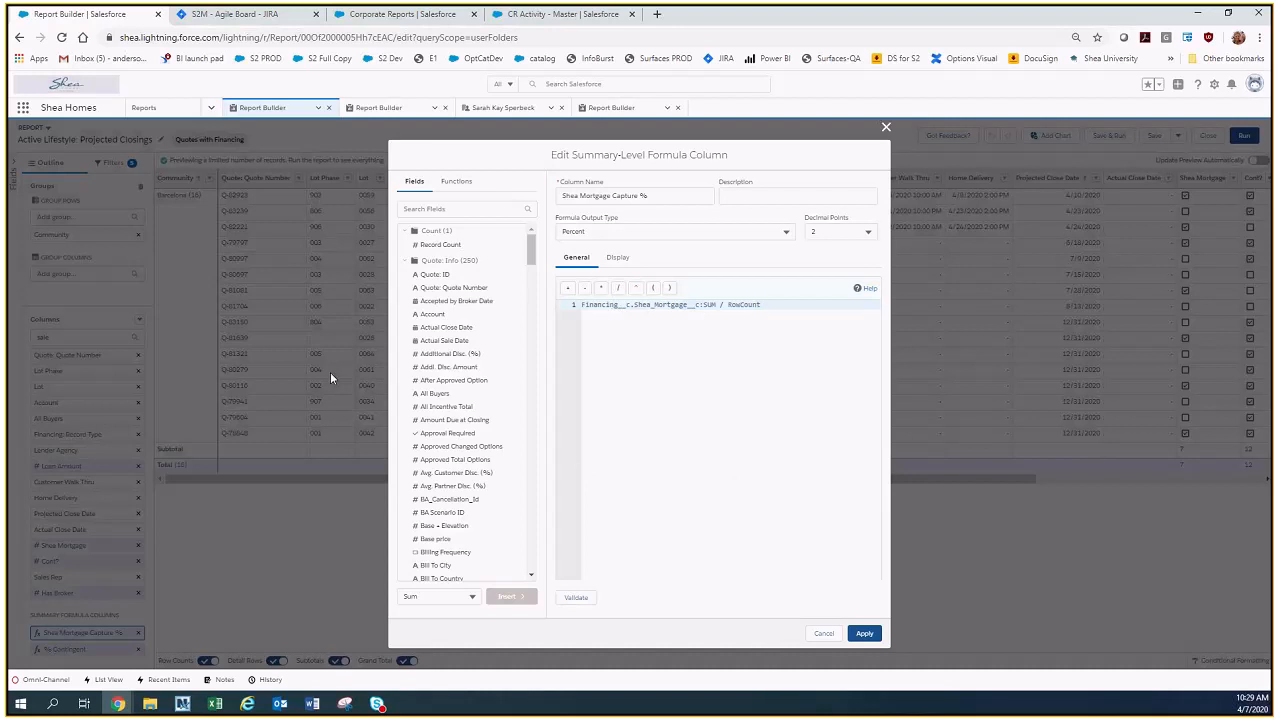
{"action": "left_click", "coordinate": [824, 634]}
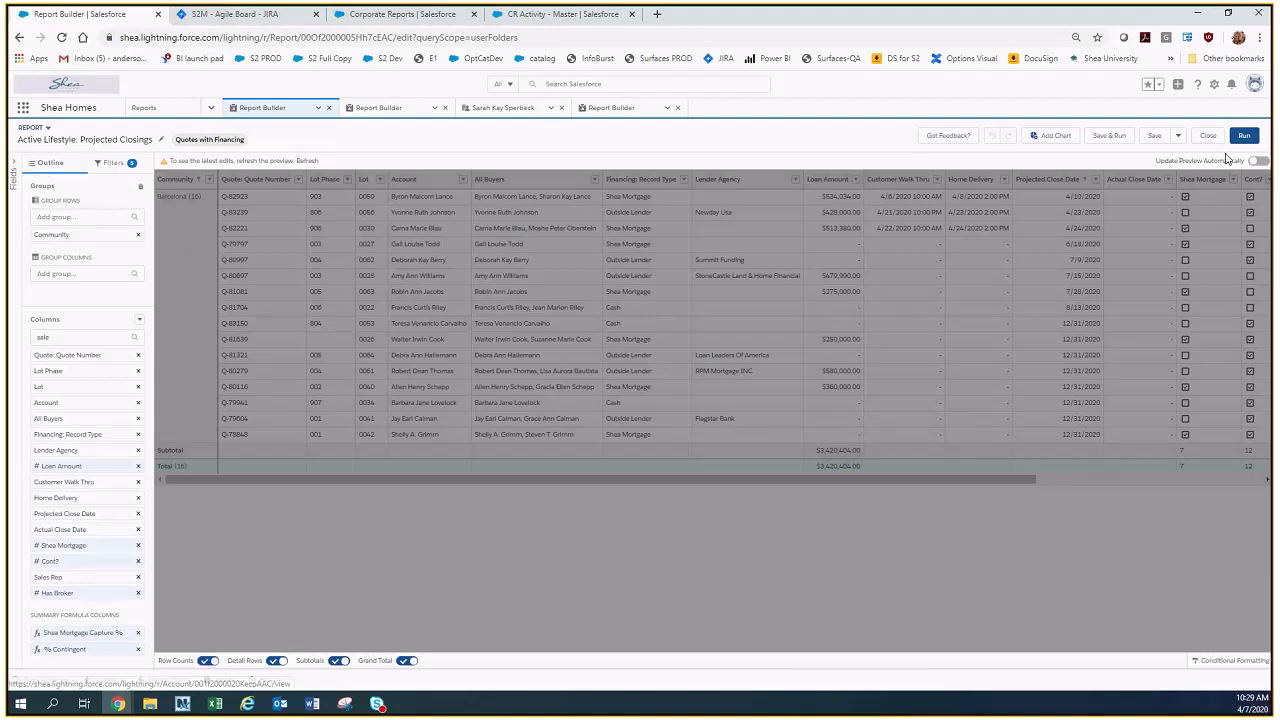
{"action": "left_click", "coordinate": [1057, 137]}
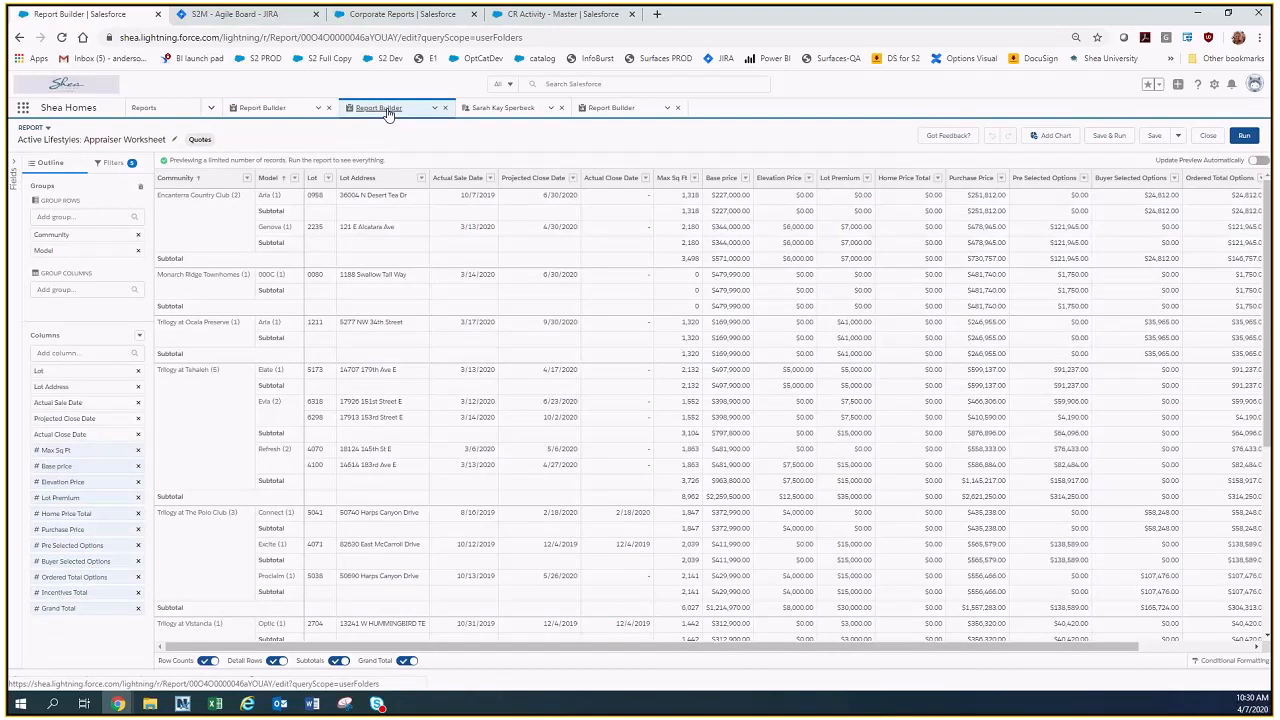
Open the Active Lifestyle: Quote Cancellation report from the recent reports and add a chart to it.
{"action": "left_click", "coordinate": [212, 109]}
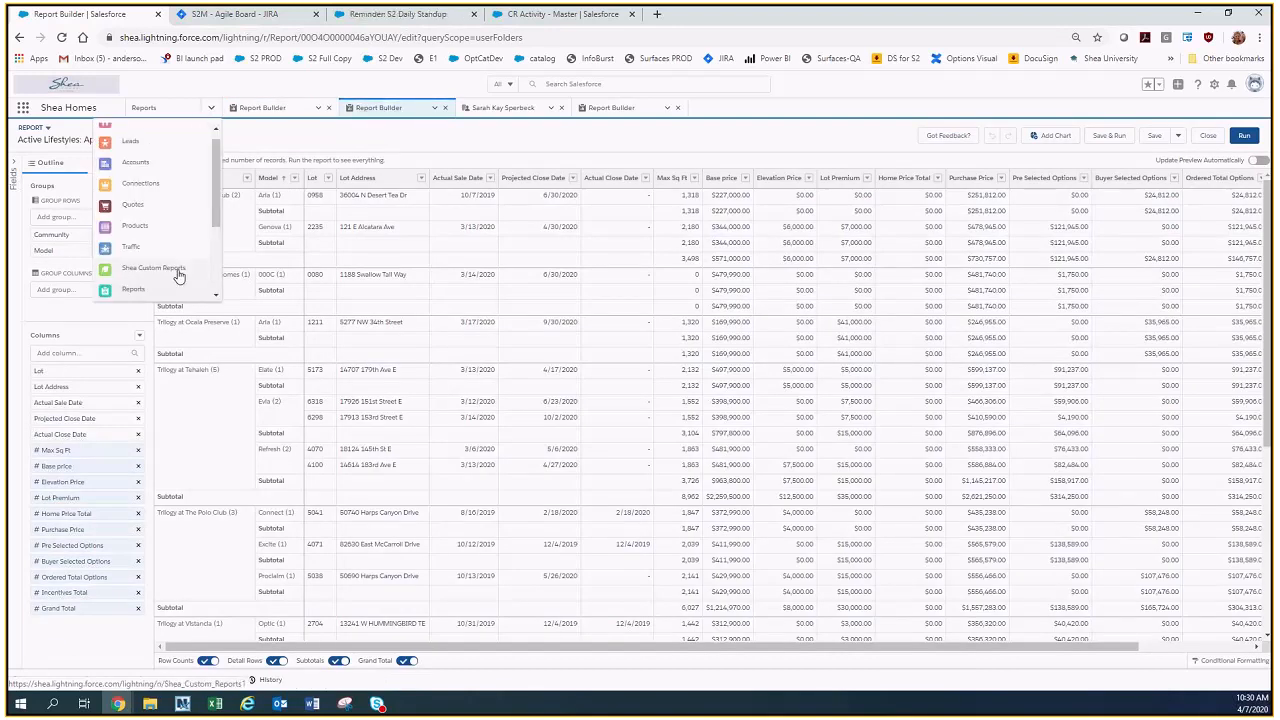
{"action": "left_click", "coordinate": [613, 109]}
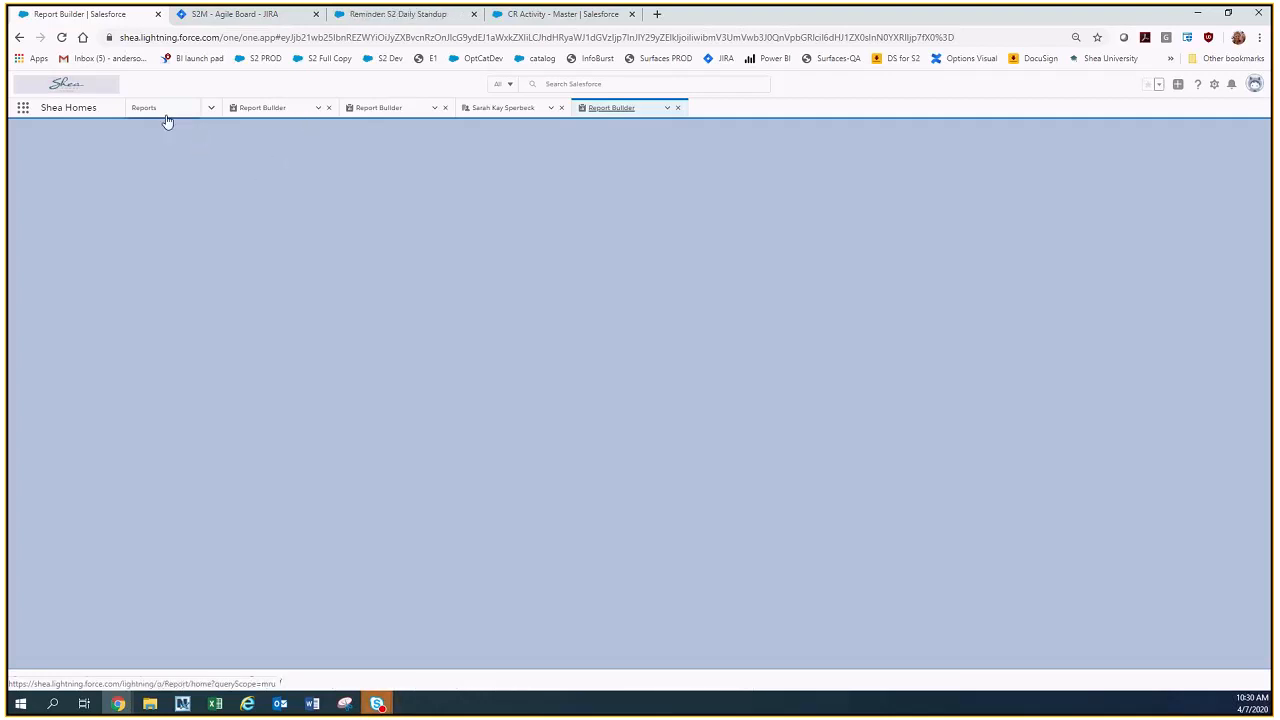
{"action": "left_click", "coordinate": [165, 117]}
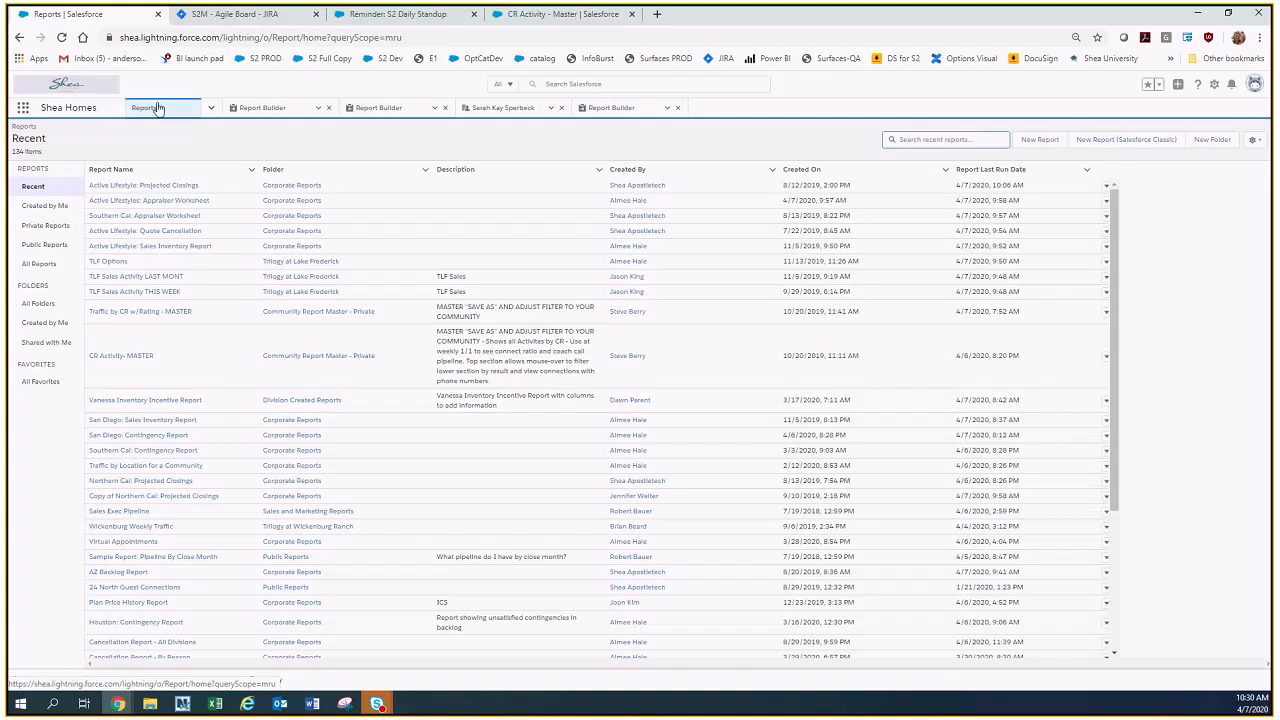
{"action": "left_click", "coordinate": [172, 233]}
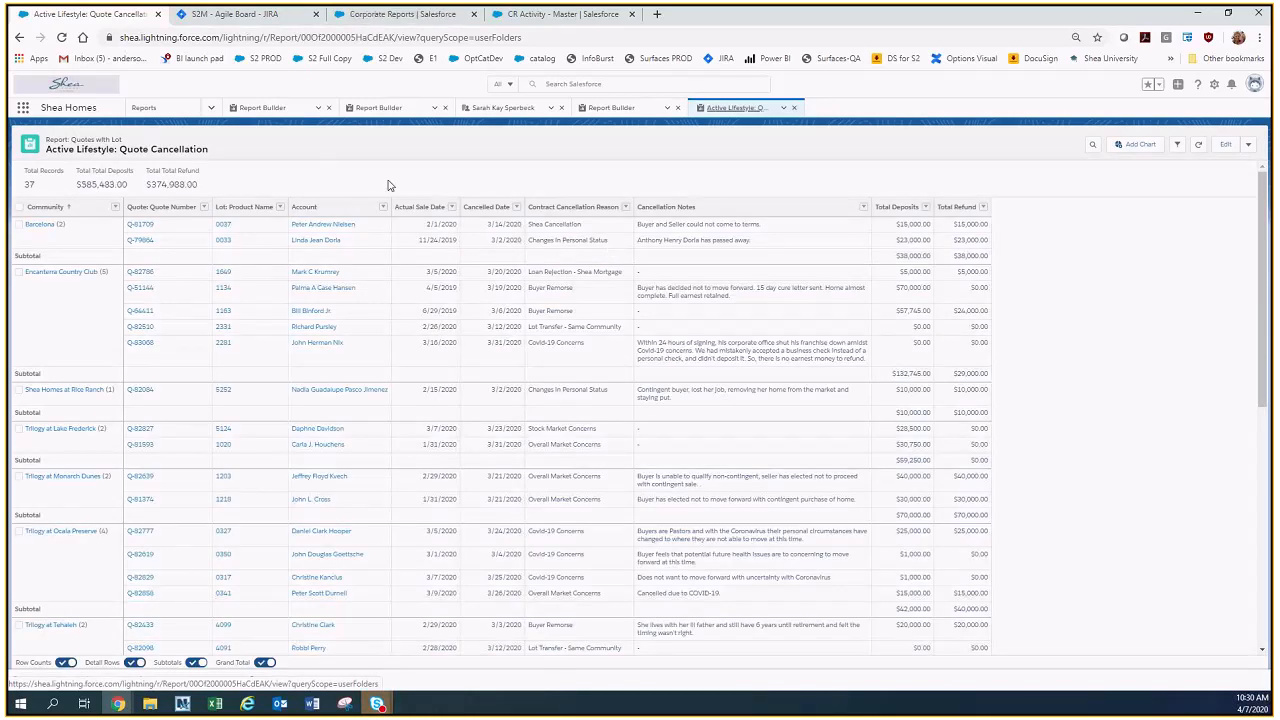
{"action": "left_click", "coordinate": [1140, 145]}
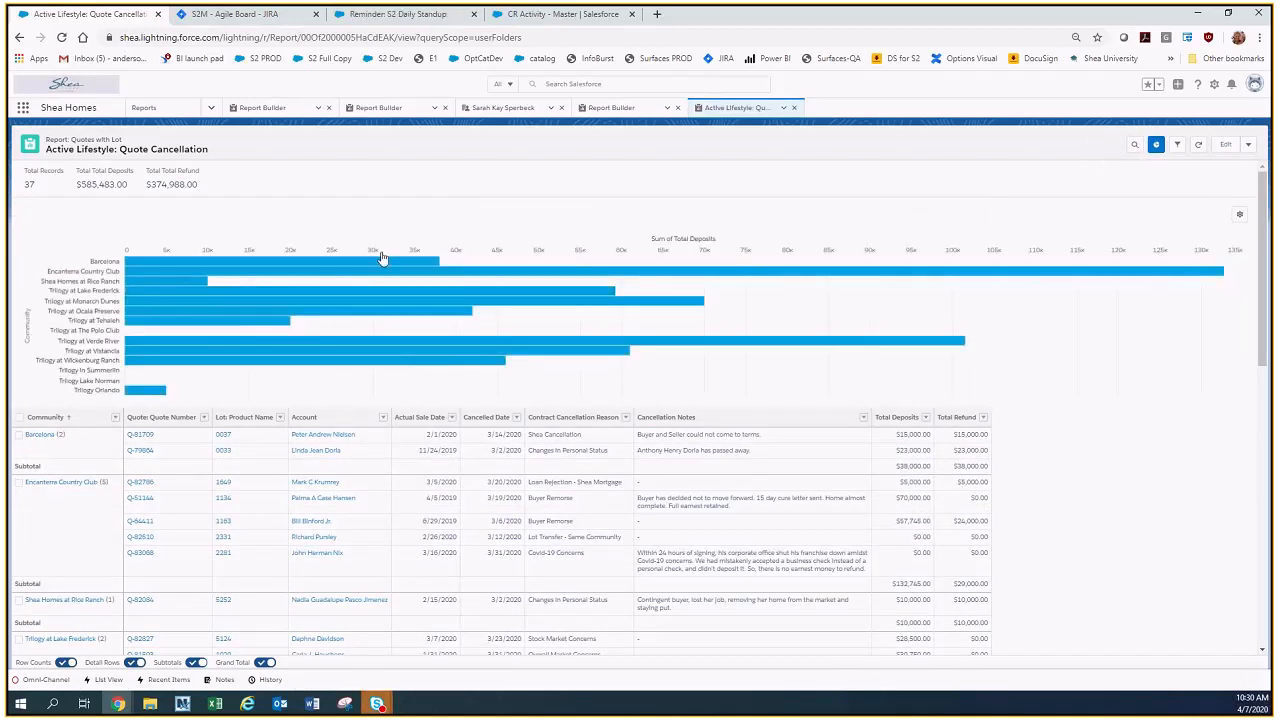
Try the Quote Cancellation chart as a donut and switch it to a column chart.
{"action": "mouse_move", "coordinate": [435, 272]}
{"action": "left_click", "coordinate": [1239, 216]}
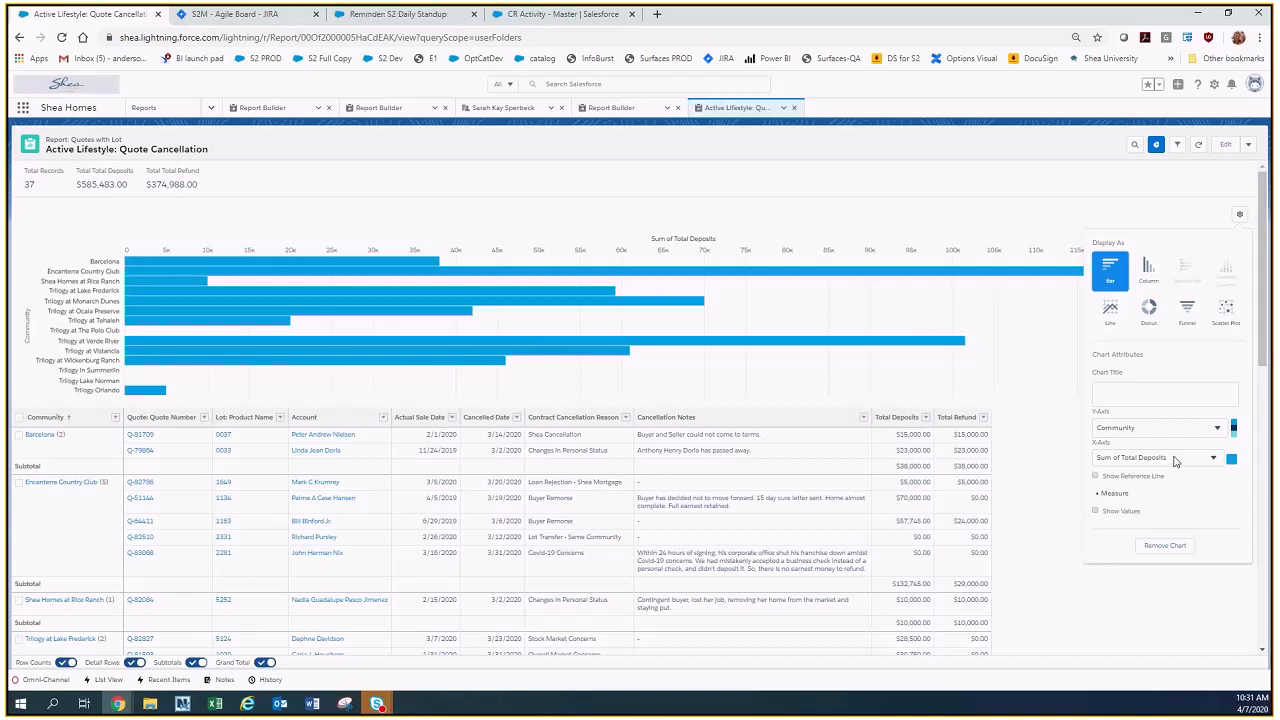
{"action": "left_click", "coordinate": [1150, 312]}
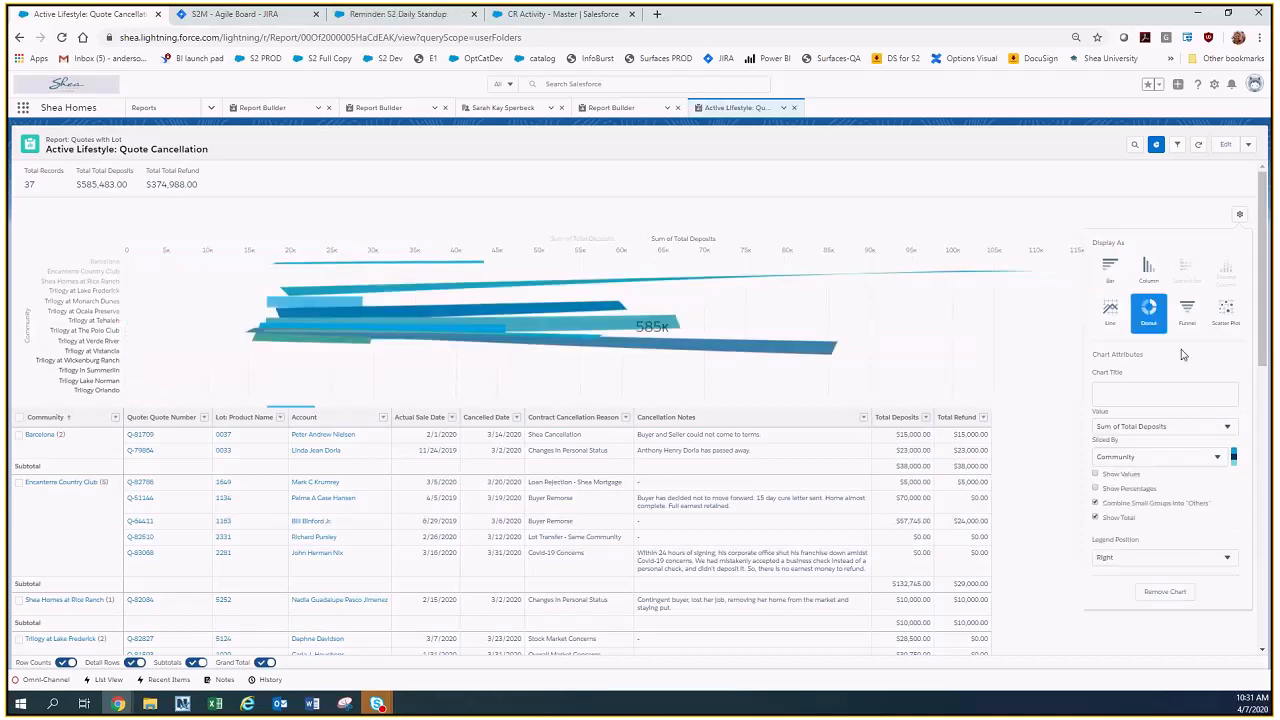
{"action": "left_click", "coordinate": [1150, 280]}
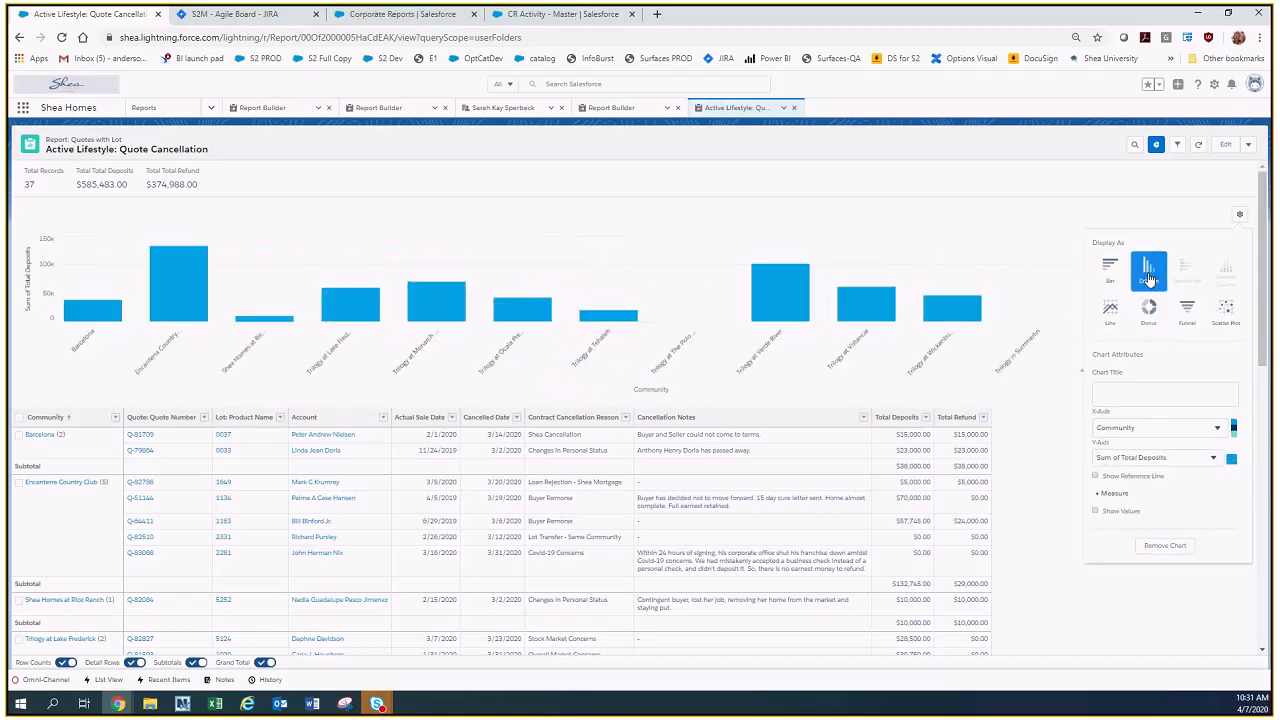
Set the cancellation chart's measure to Record Count and display the chart as a donut.
{"action": "left_click", "coordinate": [1214, 457]}
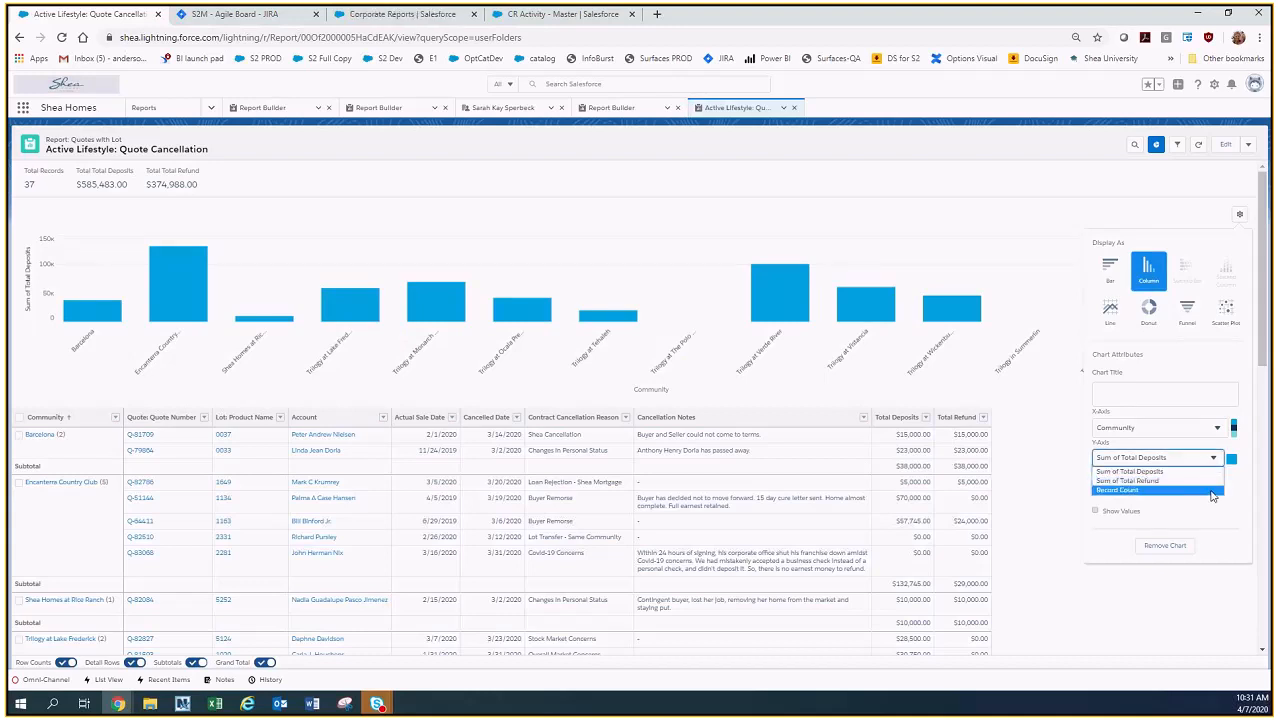
{"action": "left_click", "coordinate": [1217, 489]}
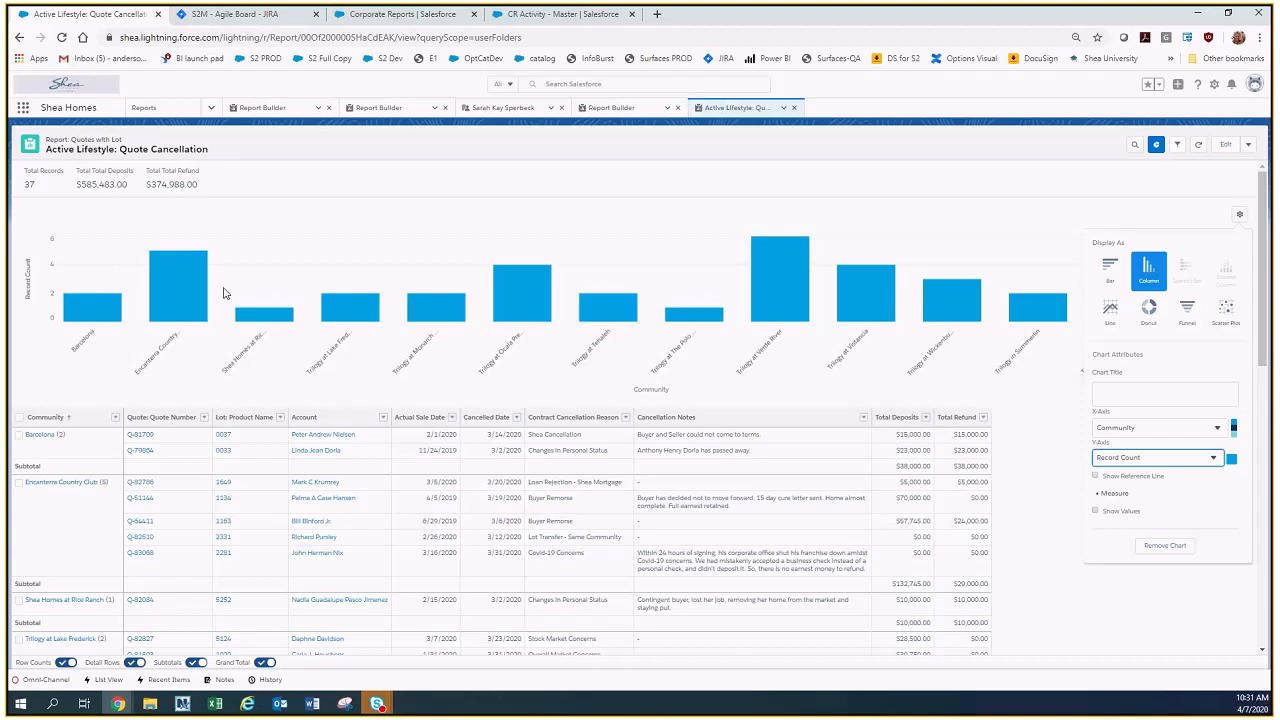
{"action": "left_click", "coordinate": [1150, 325]}
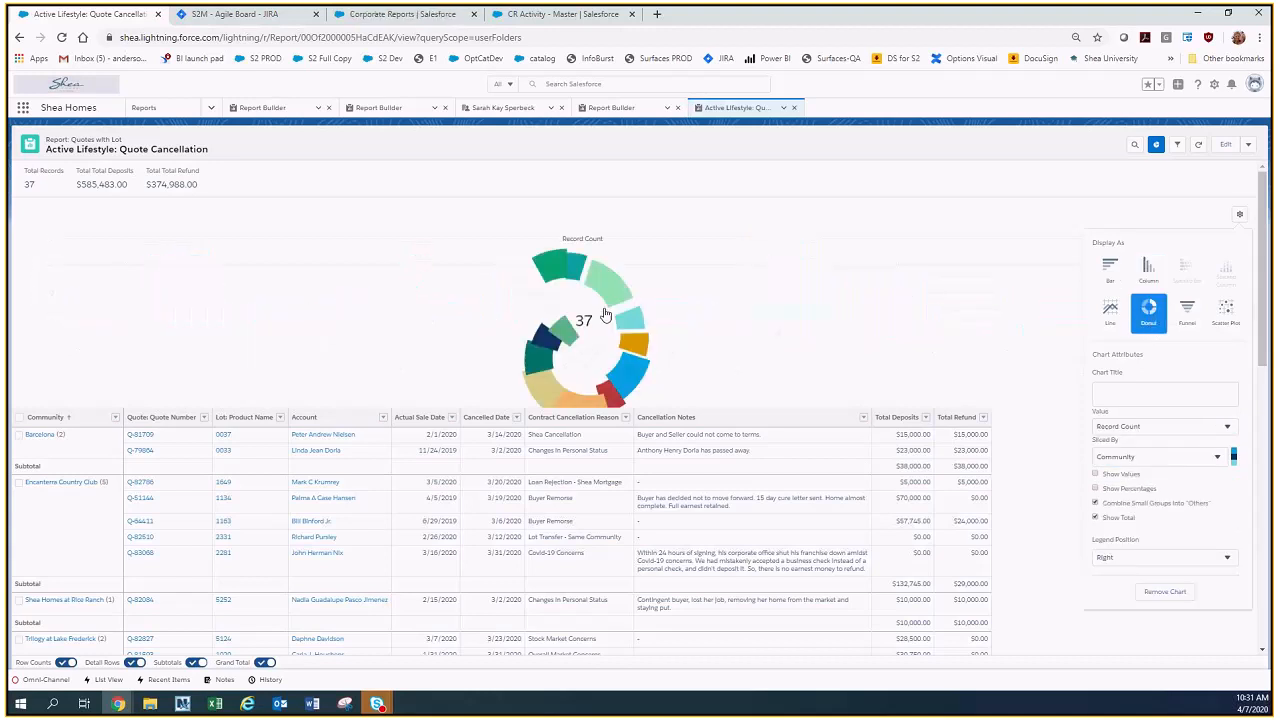
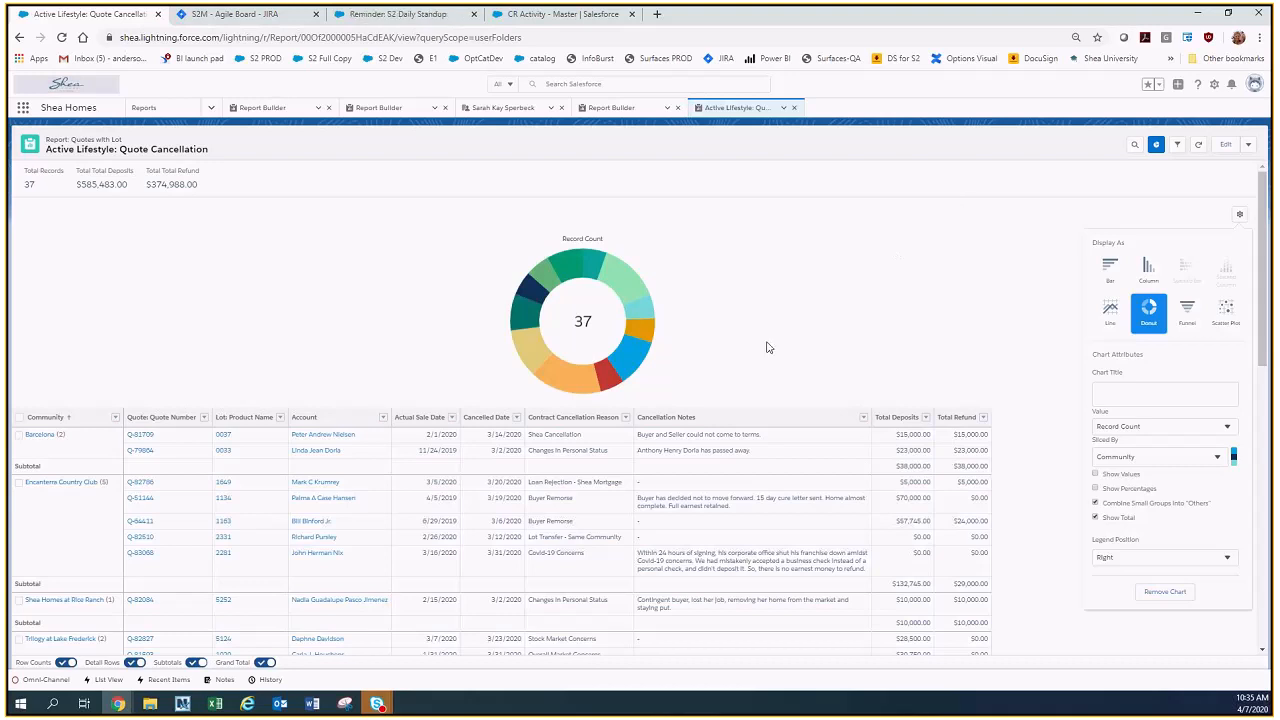
Remove the chart from the Quote Cancellation report and open the Cancelled Quotes list view.
{"action": "left_click", "coordinate": [1165, 592]}
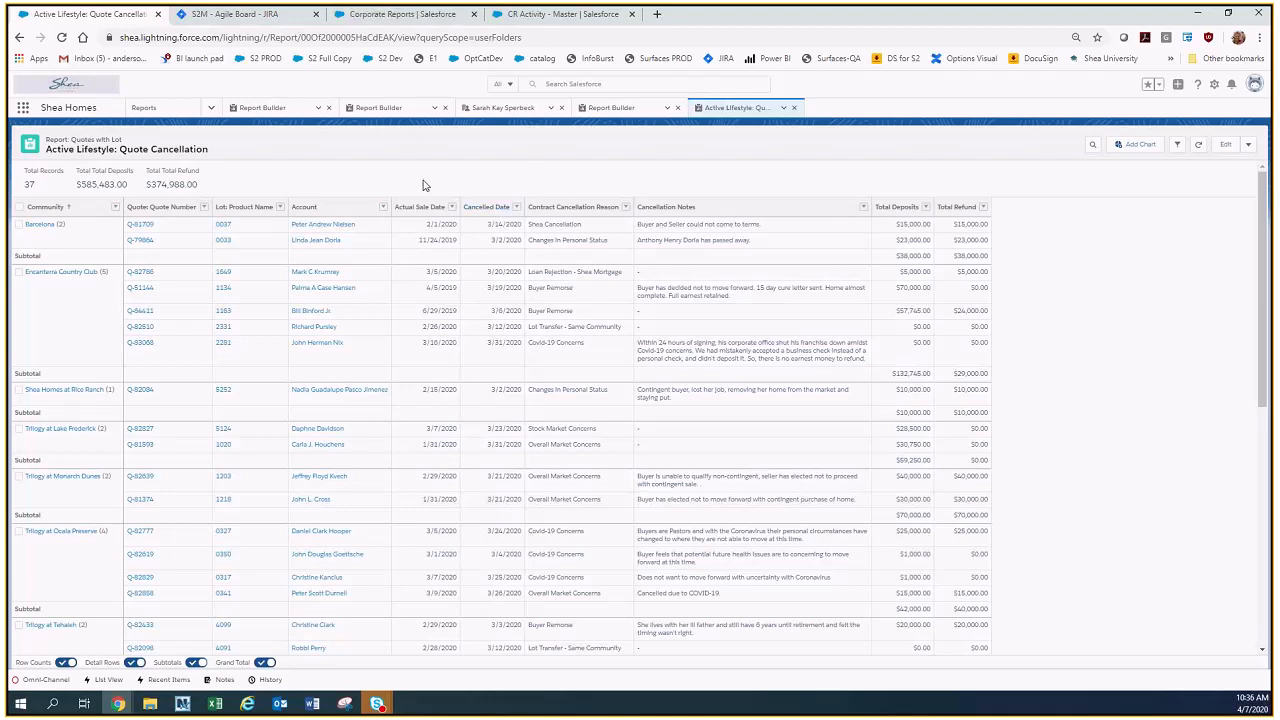
{"action": "left_click", "coordinate": [212, 108]}
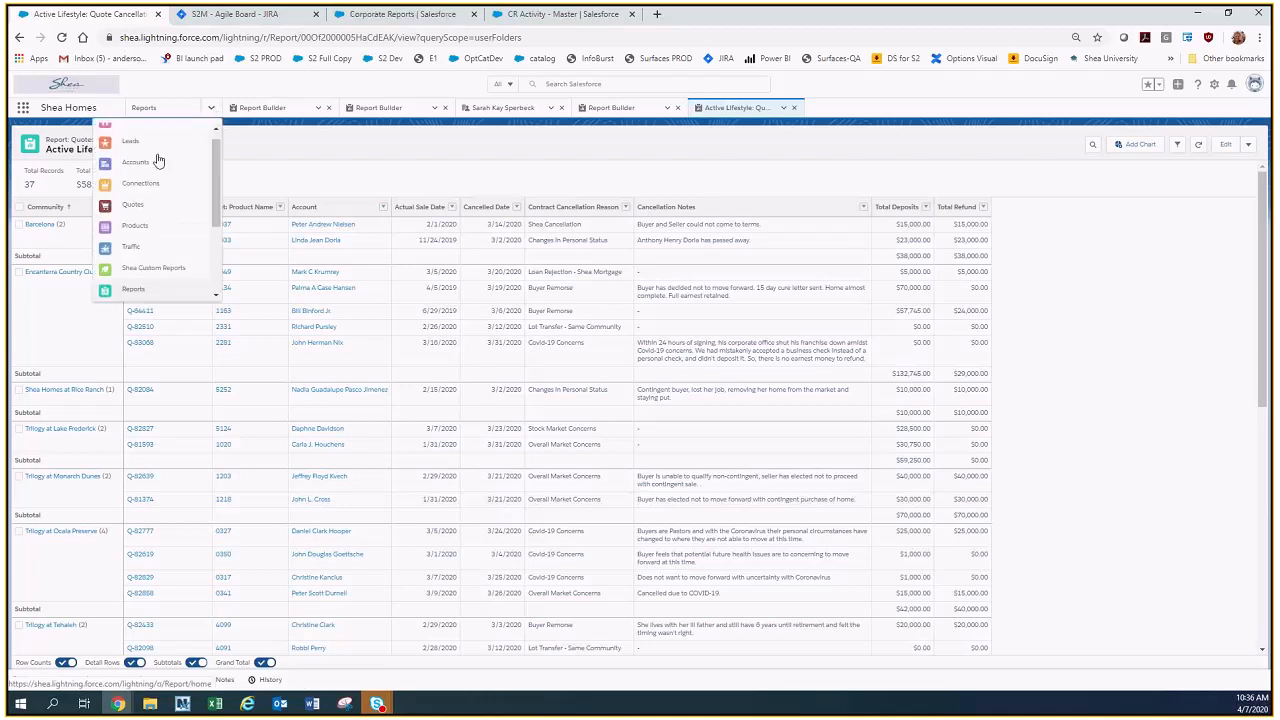
{"action": "left_click", "coordinate": [141, 208]}
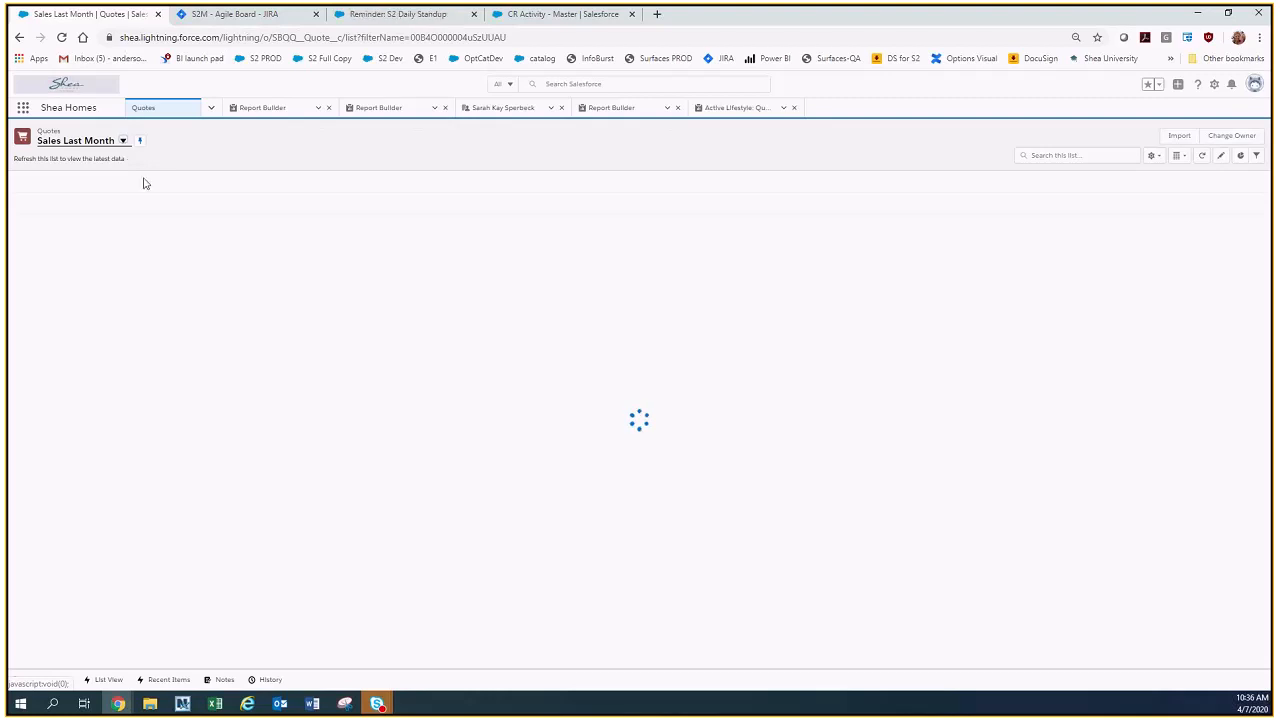
{"action": "left_click", "coordinate": [123, 141]}
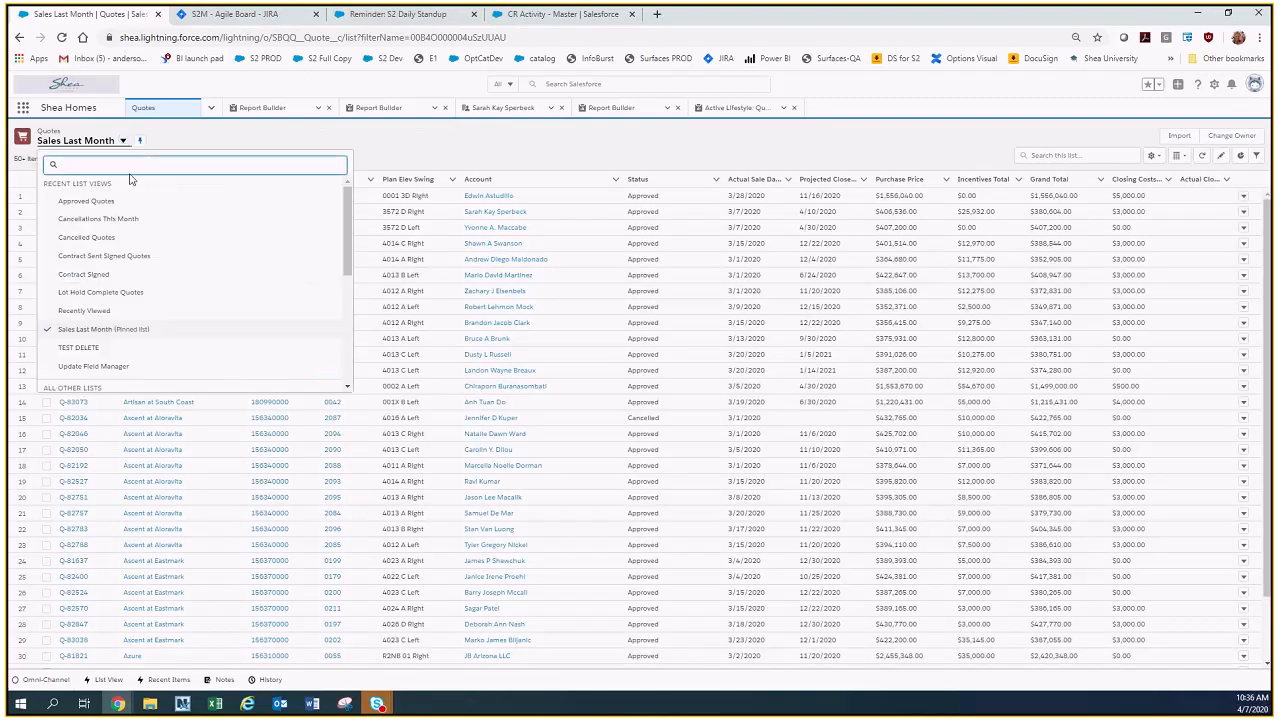
{"action": "left_click", "coordinate": [86, 237]}
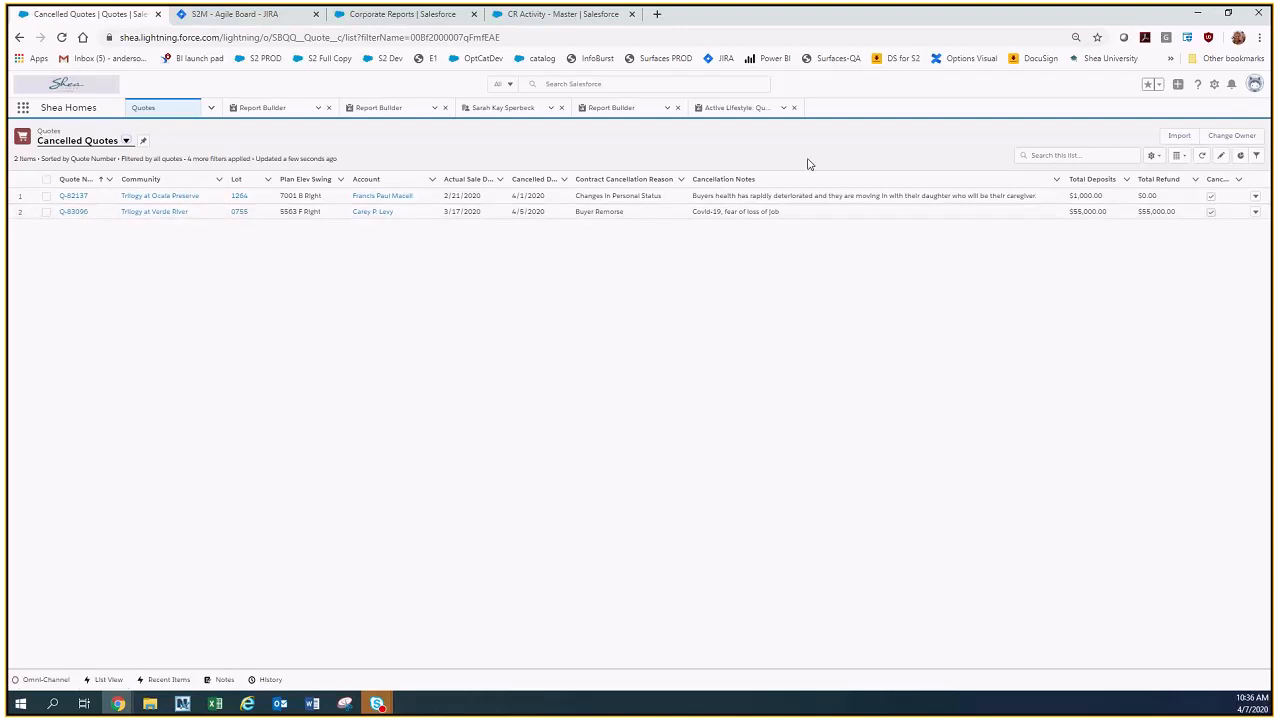
Review the Cancelled Date filter of the Cancelled Quotes list view and compare the list with the Quote Cancellation report.
{"action": "left_click", "coordinate": [1256, 155]}
{"action": "left_click", "coordinate": [1145, 364]}
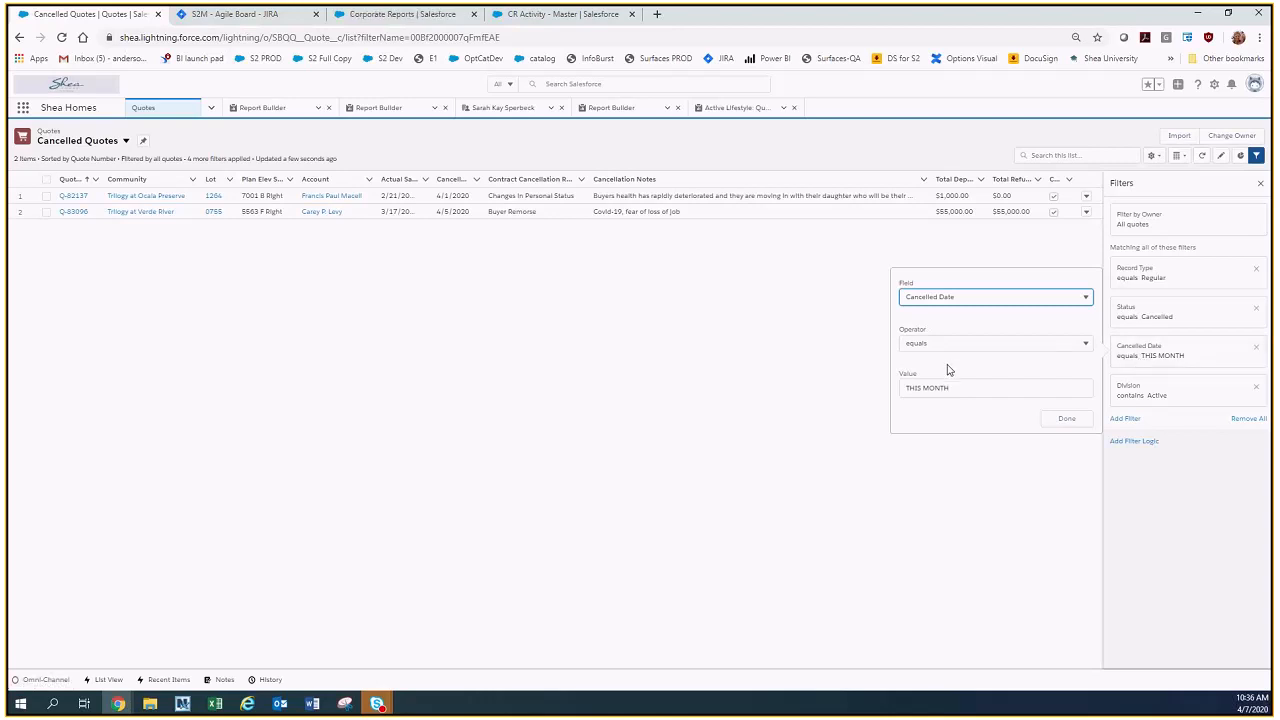
{"action": "left_click", "coordinate": [1064, 426]}
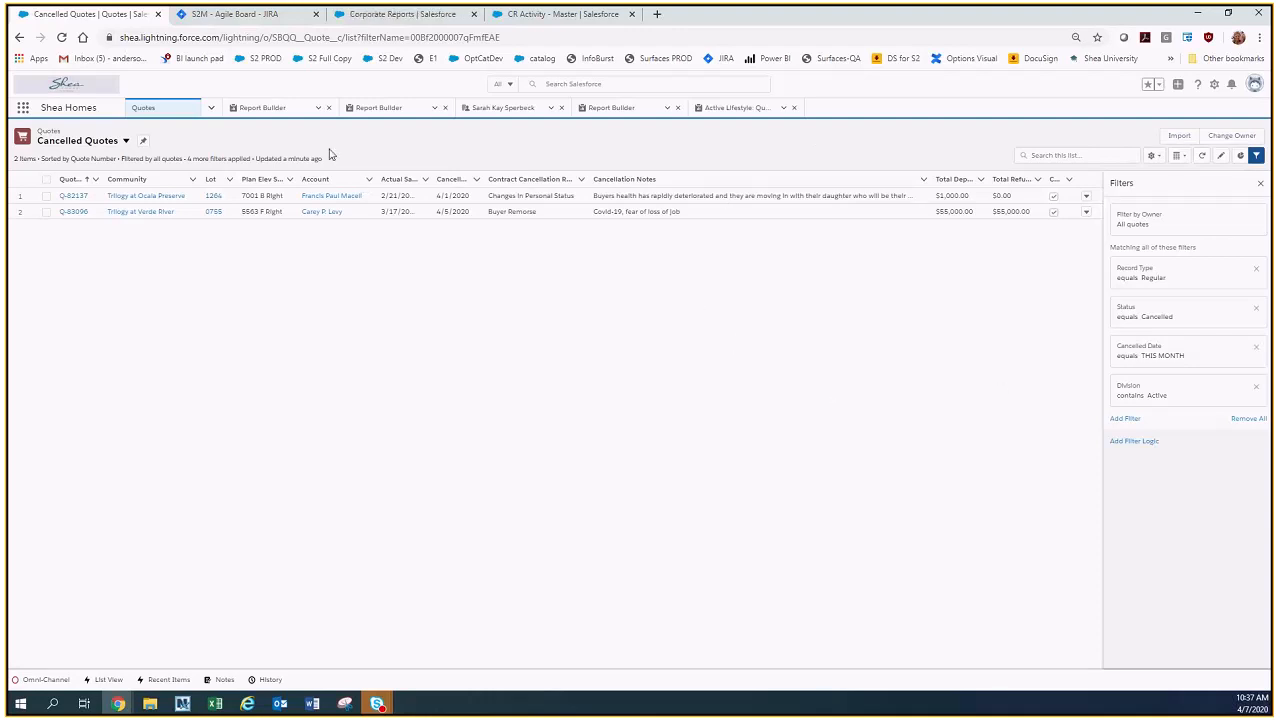
{"action": "left_click", "coordinate": [734, 110]}
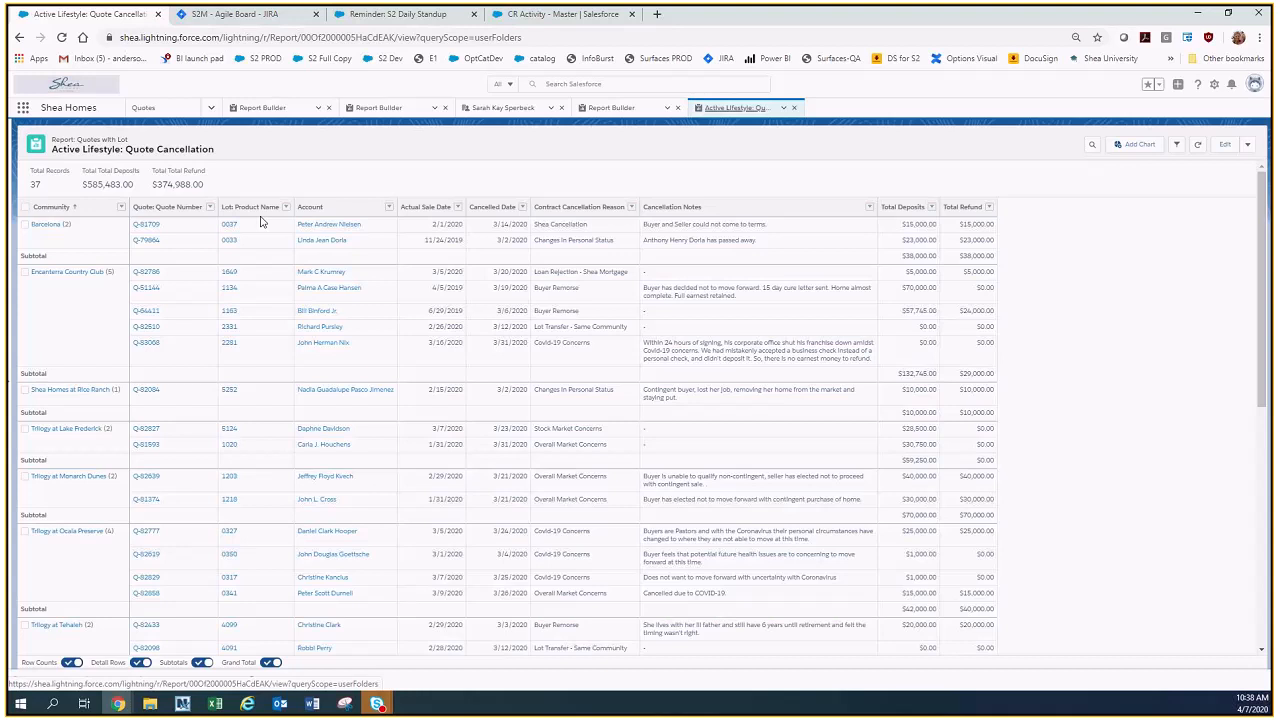
{"action": "left_click", "coordinate": [145, 109]}
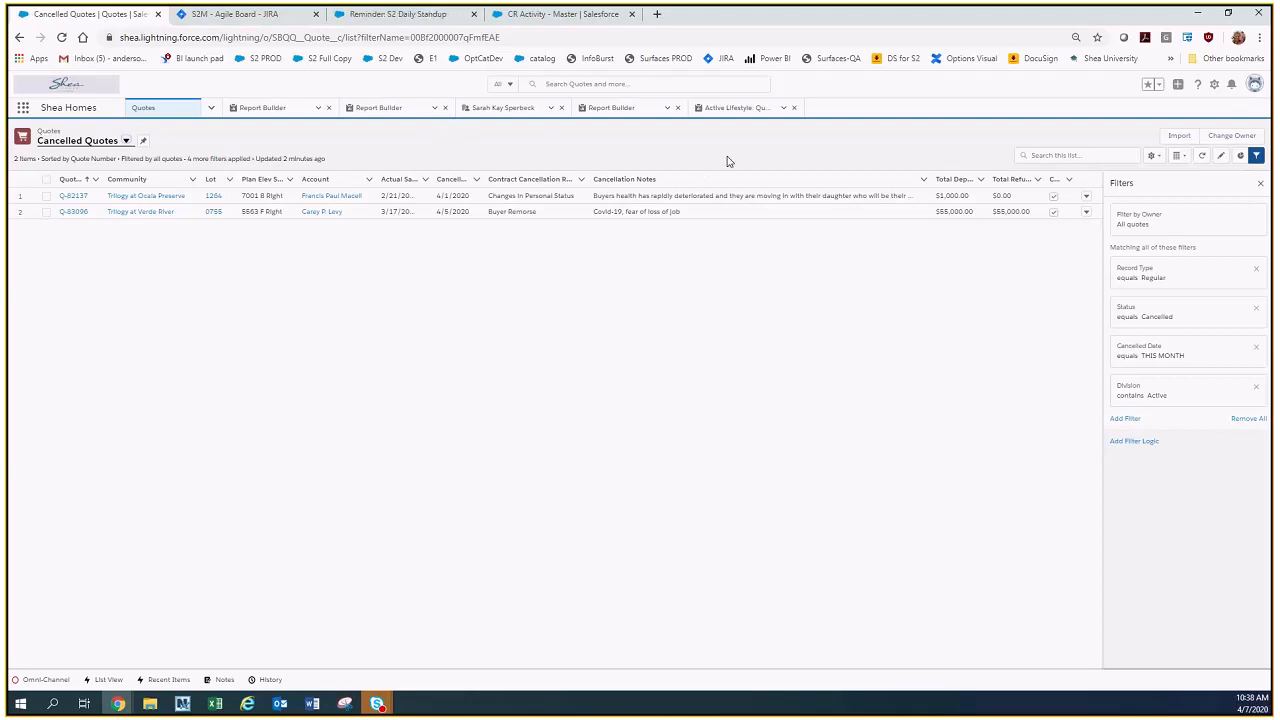
Edit the Quote Cancellation report to group its rows by Sales Rep above Community, and run it.
{"action": "left_click", "coordinate": [727, 115]}
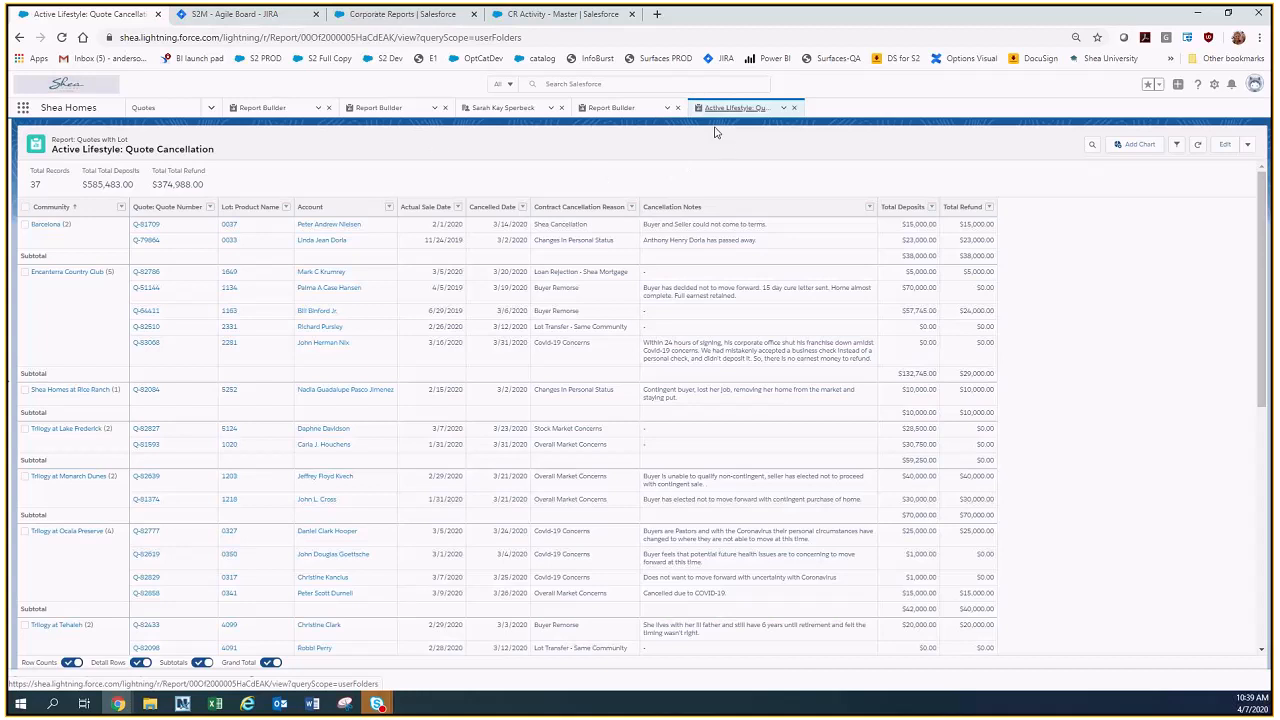
{"action": "left_click", "coordinate": [1225, 148]}
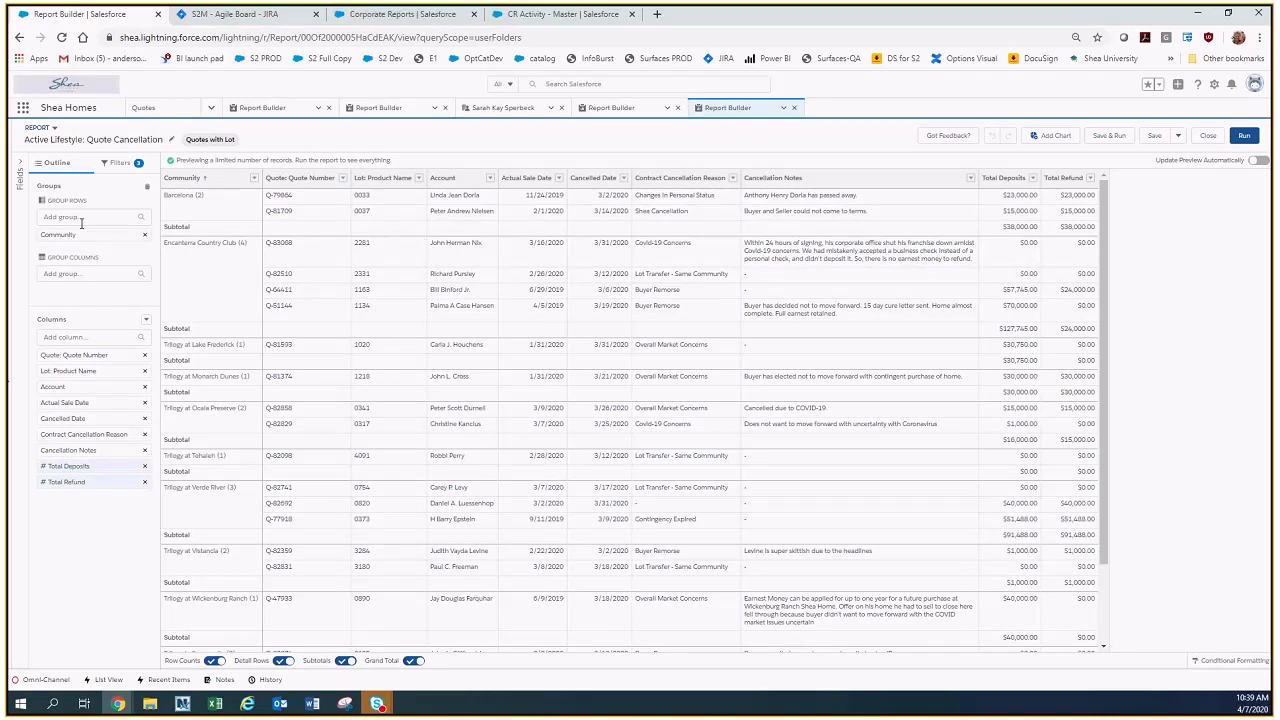
{"action": "left_click", "coordinate": [73, 217]}
{"action": "type", "text": "owne"}
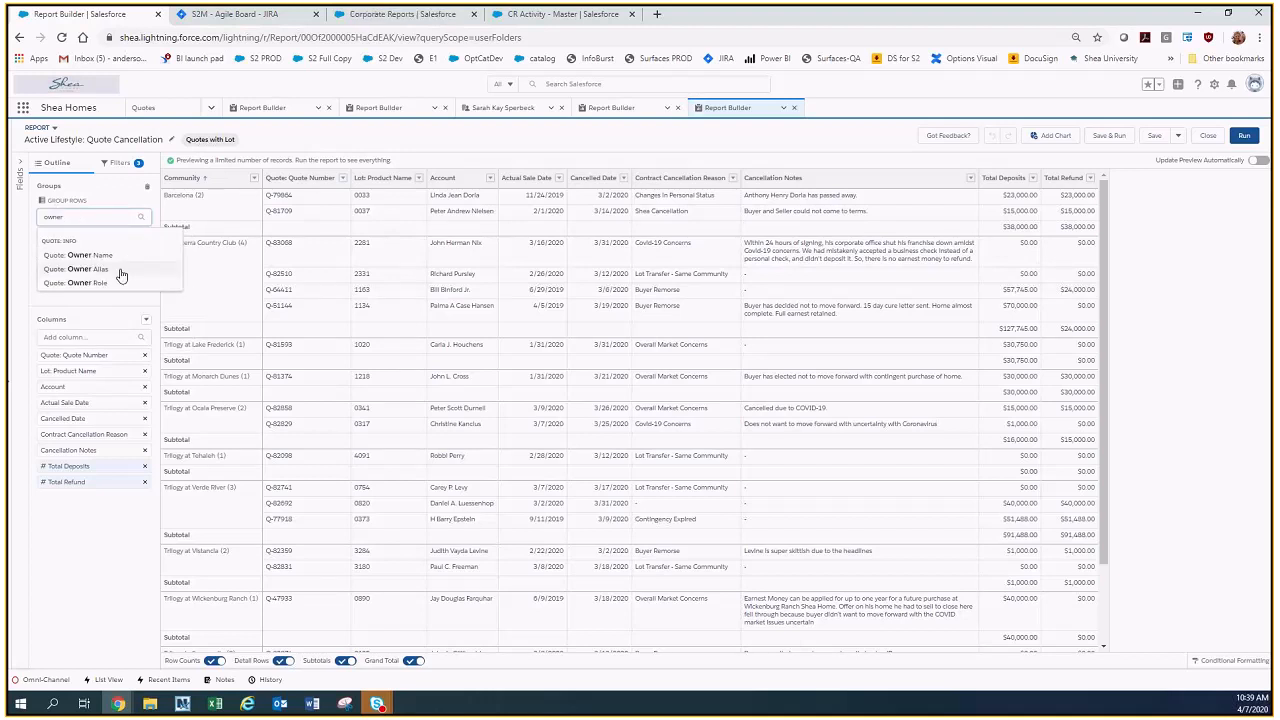
{"action": "type", "text": "r"}
{"action": "left_click_drag", "start_coordinate": [65, 217], "coordinate": [36, 228]}
{"action": "type", "text": "sales"}
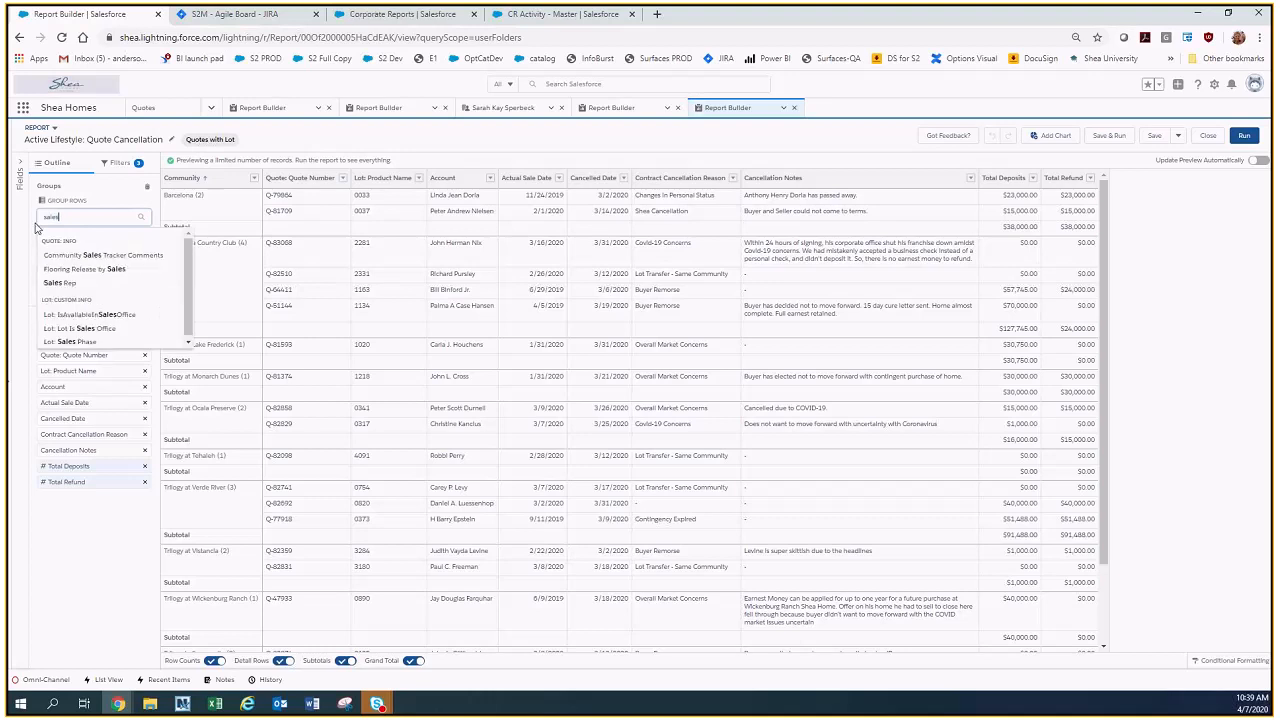
{"action": "left_click", "coordinate": [87, 290]}
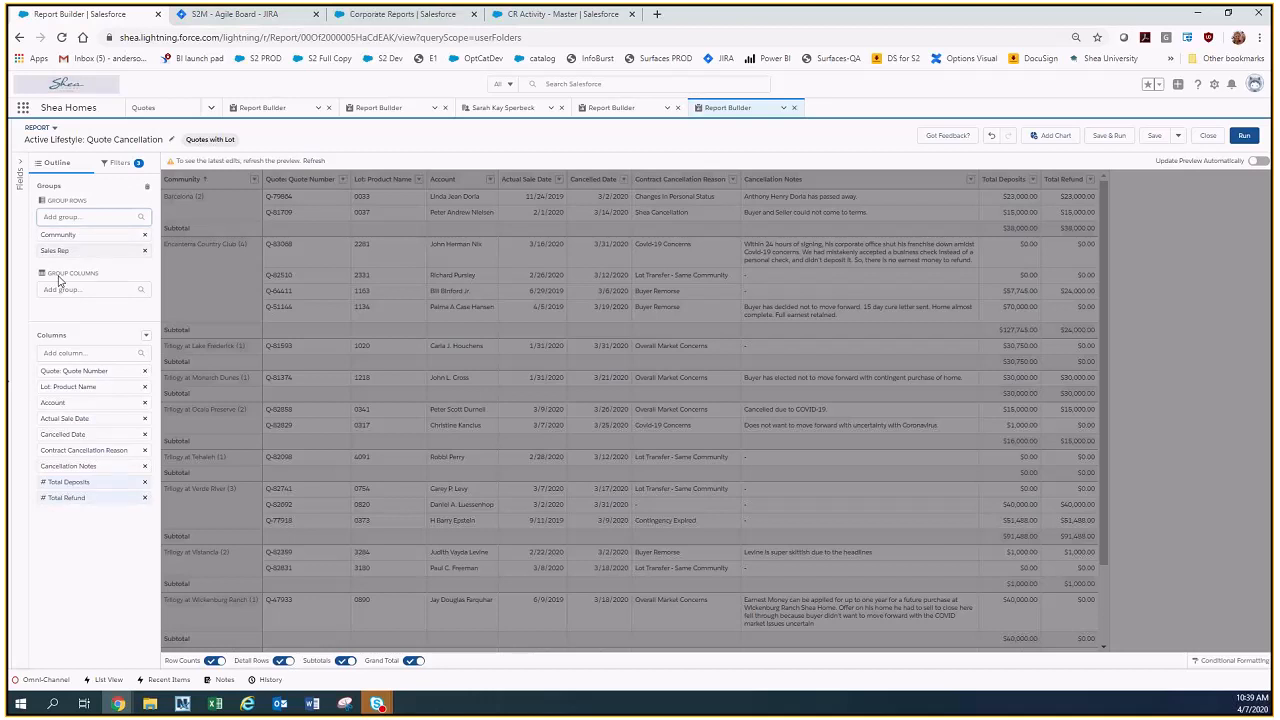
{"action": "left_click_drag", "start_coordinate": [80, 250], "coordinate": [80, 229]}
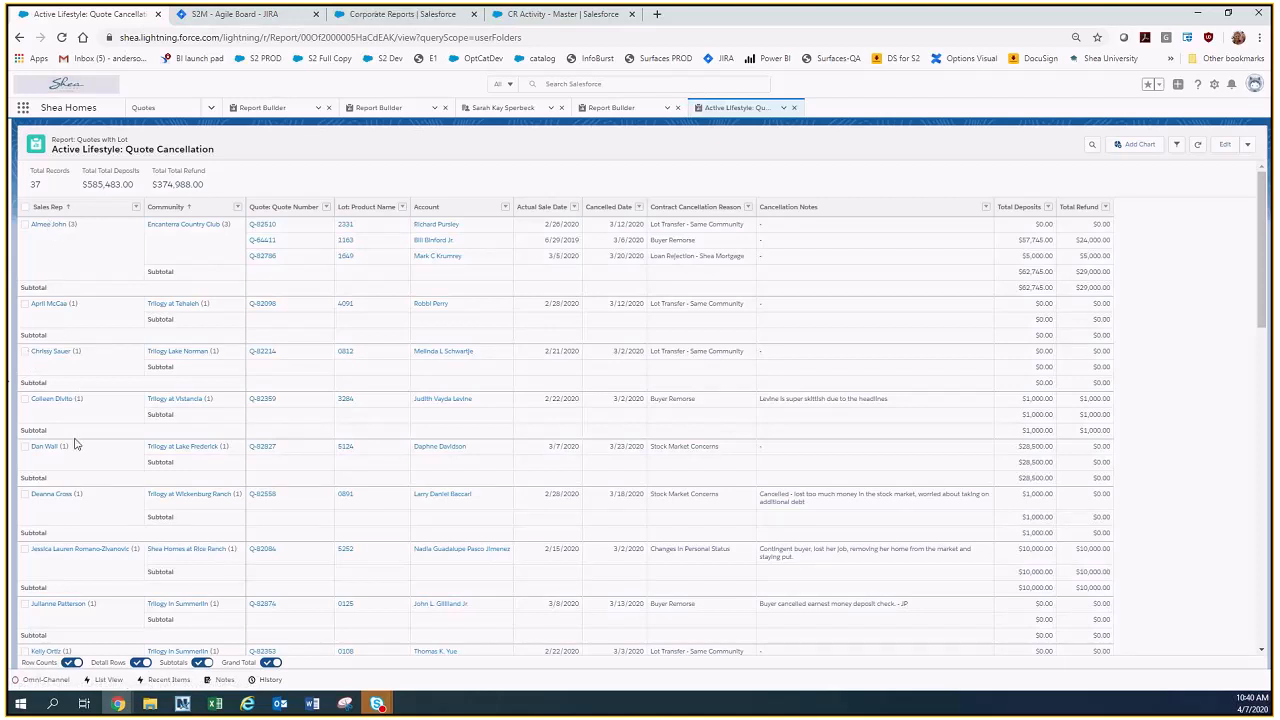
Drill down into the sales rep listed with Shea Homes at Rice Ranch, grouped by Sales Rep, and remove the resulting Sales Rep filter.
{"action": "left_click", "coordinate": [25, 550]}
{"action": "left_click", "coordinate": [1046, 147]}
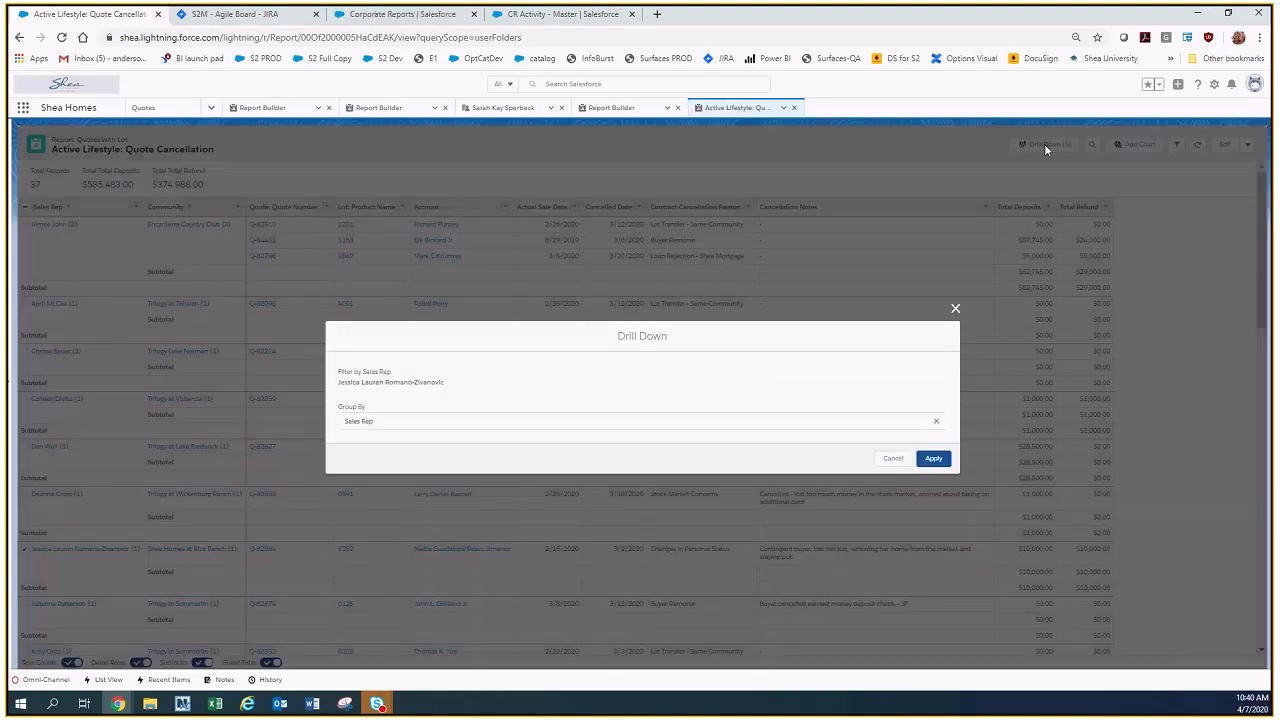
{"action": "left_click", "coordinate": [933, 458]}
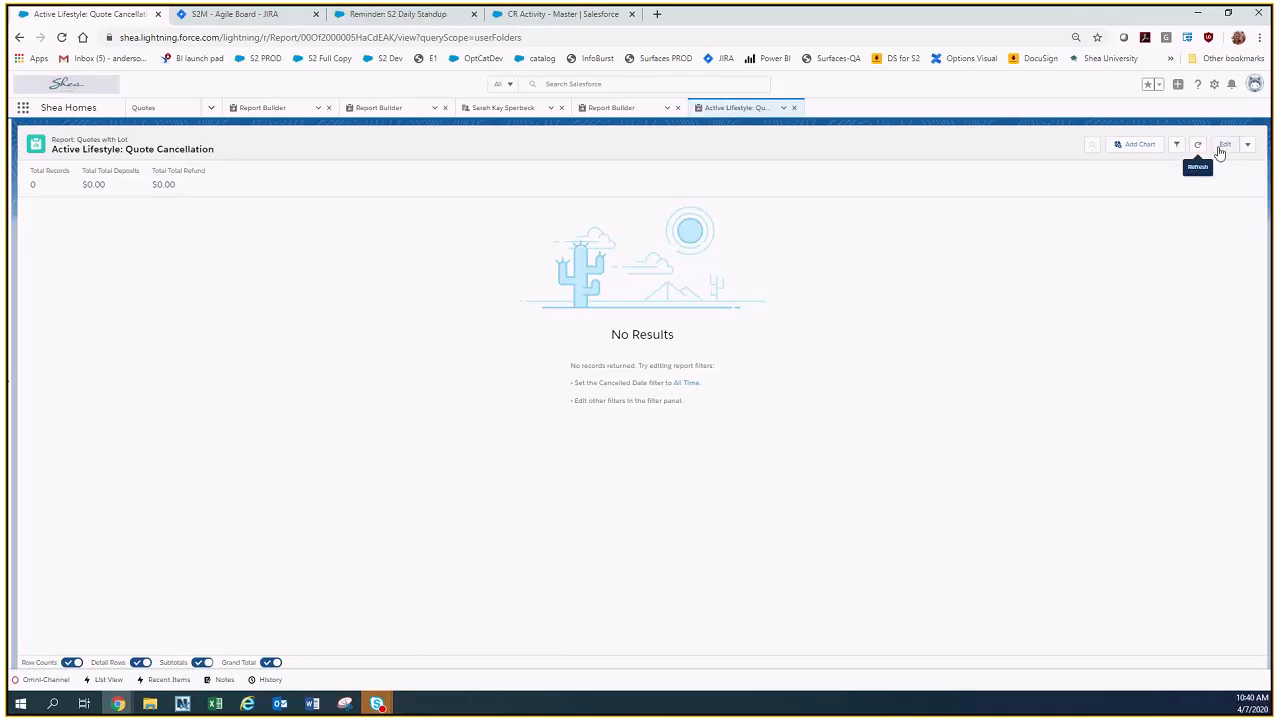
{"action": "left_click", "coordinate": [1176, 144]}
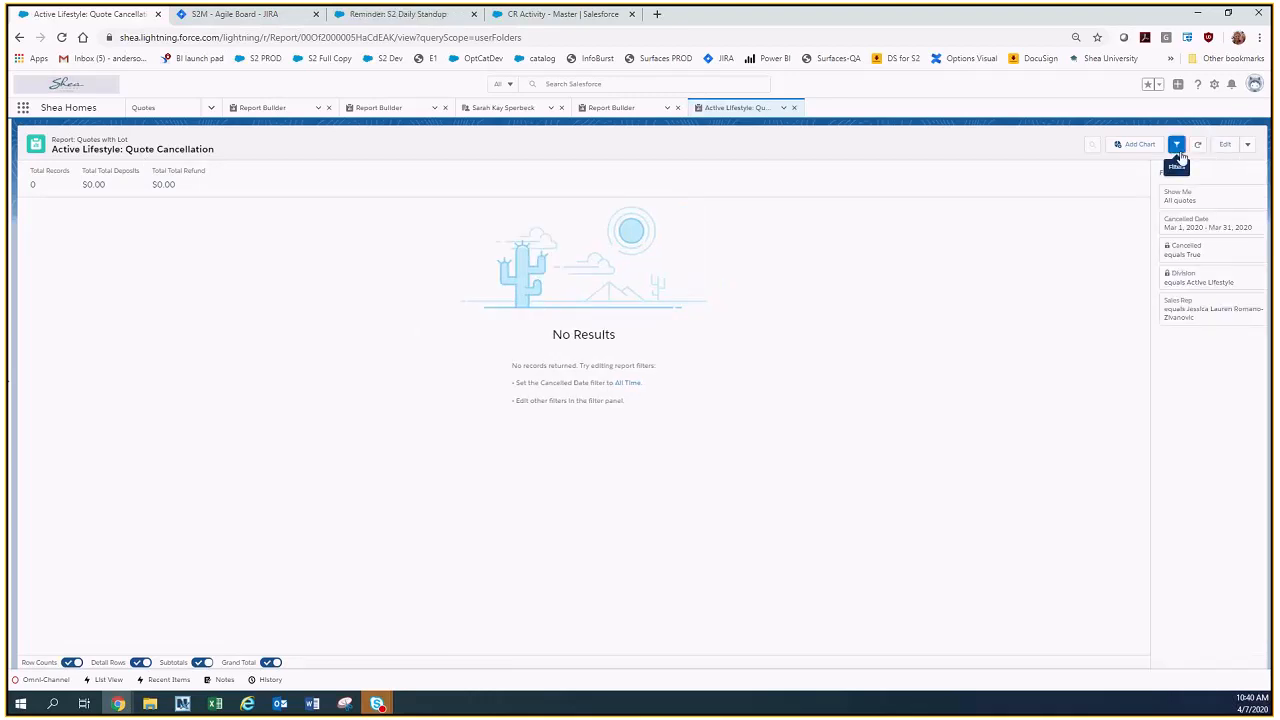
{"action": "left_click", "coordinate": [1251, 311]}
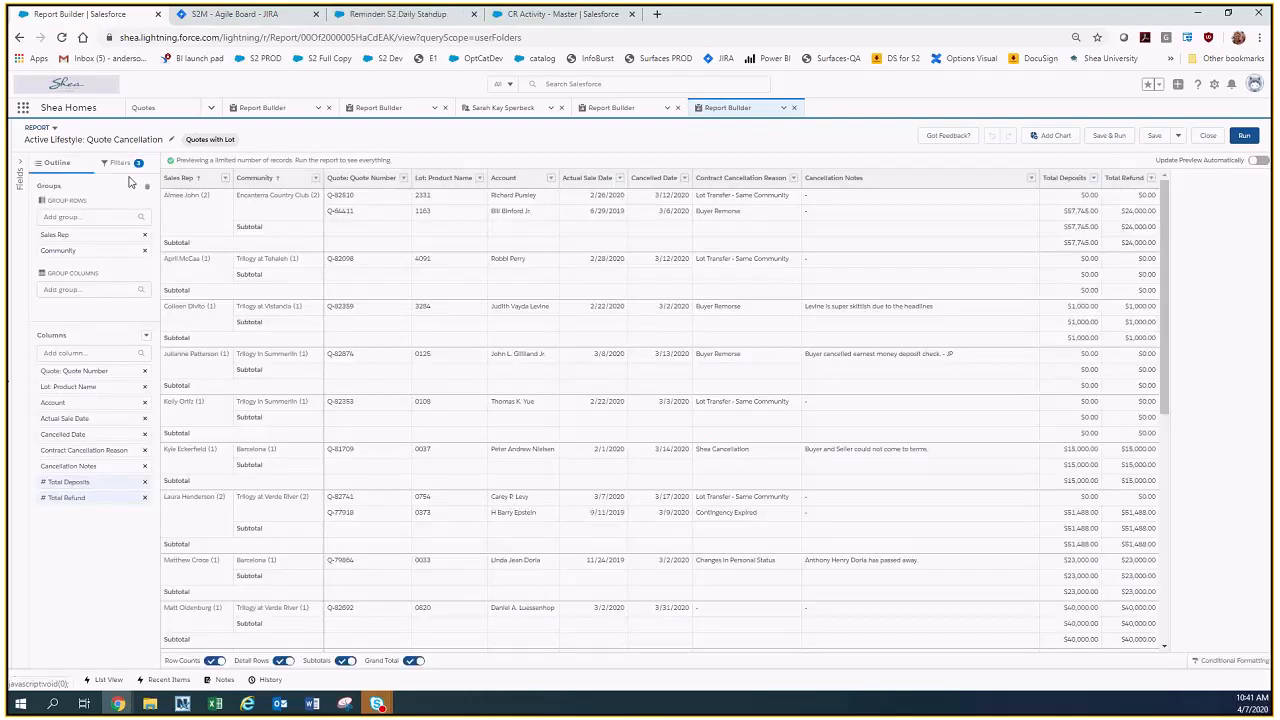
Edit the Quote Cancellation report and try unlocking its Division filter.
{"action": "left_click", "coordinate": [119, 162]}
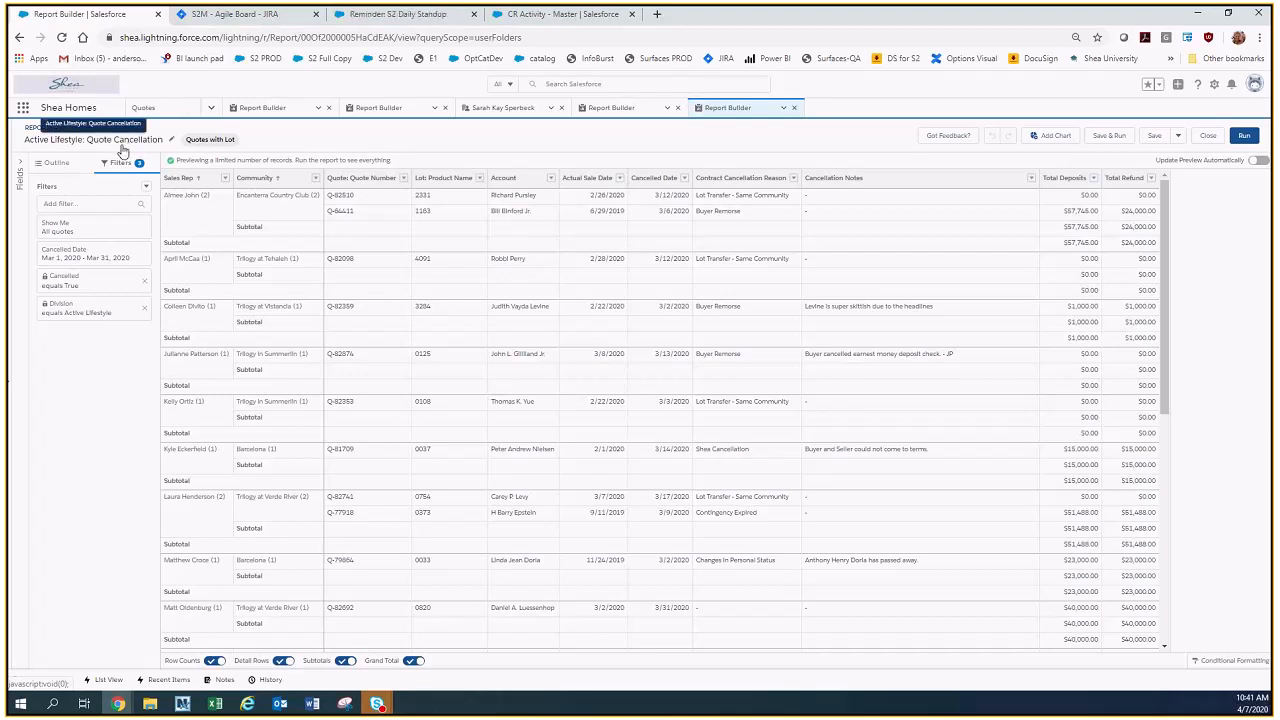
{"action": "left_click", "coordinate": [88, 308]}
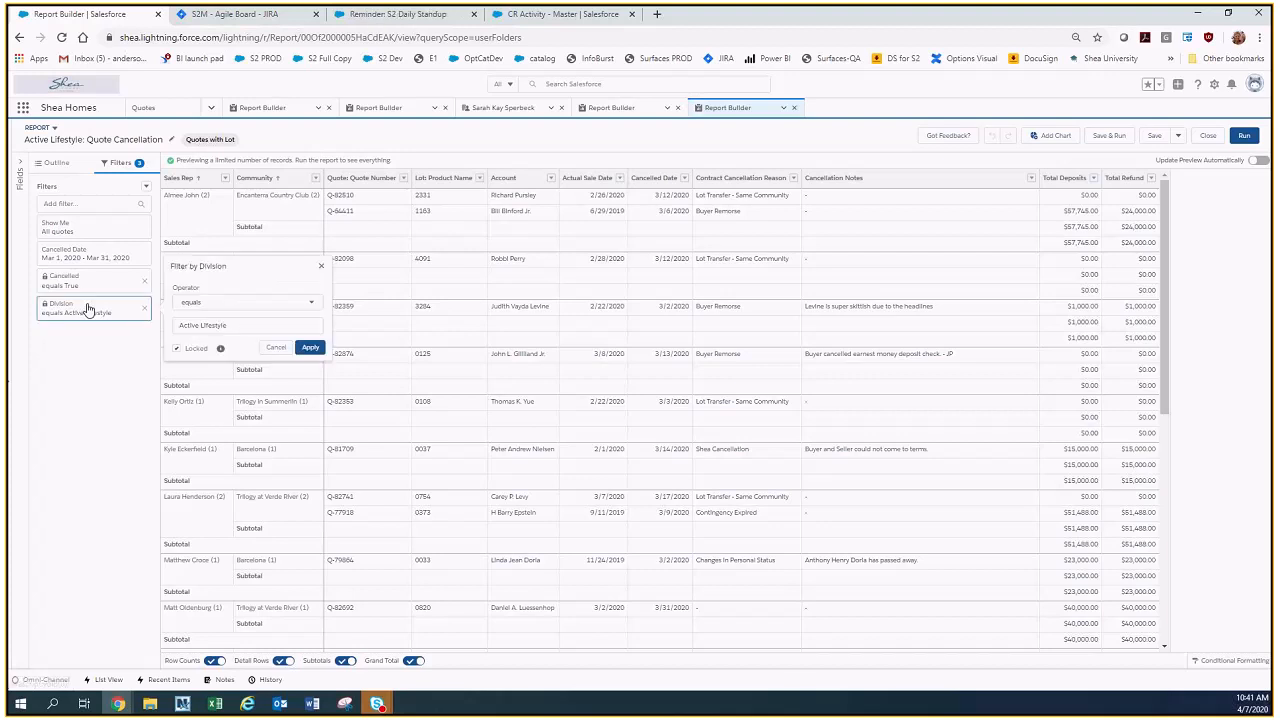
{"action": "left_click", "coordinate": [177, 349]}
{"action": "left_click", "coordinate": [86, 343]}
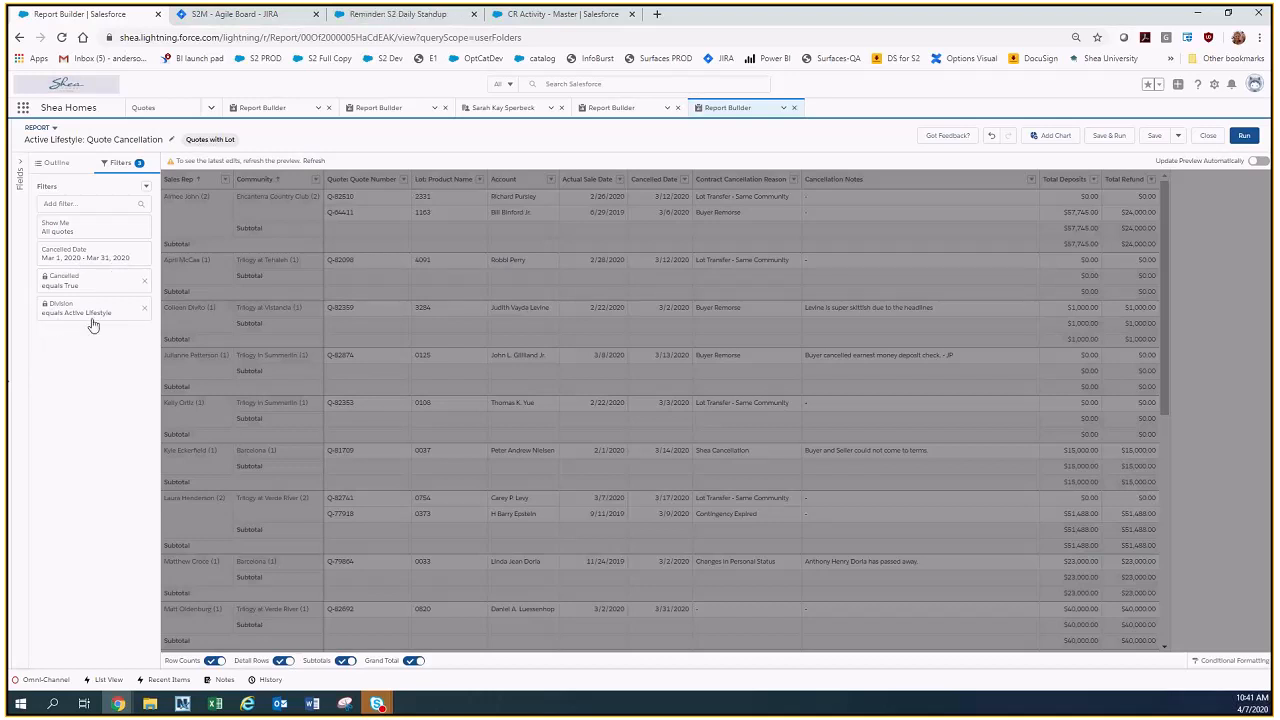
Remove the Sales Rep row grouping from the Quote Cancellation report and run it.
{"action": "left_click", "coordinate": [62, 166]}
{"action": "left_click", "coordinate": [144, 236]}
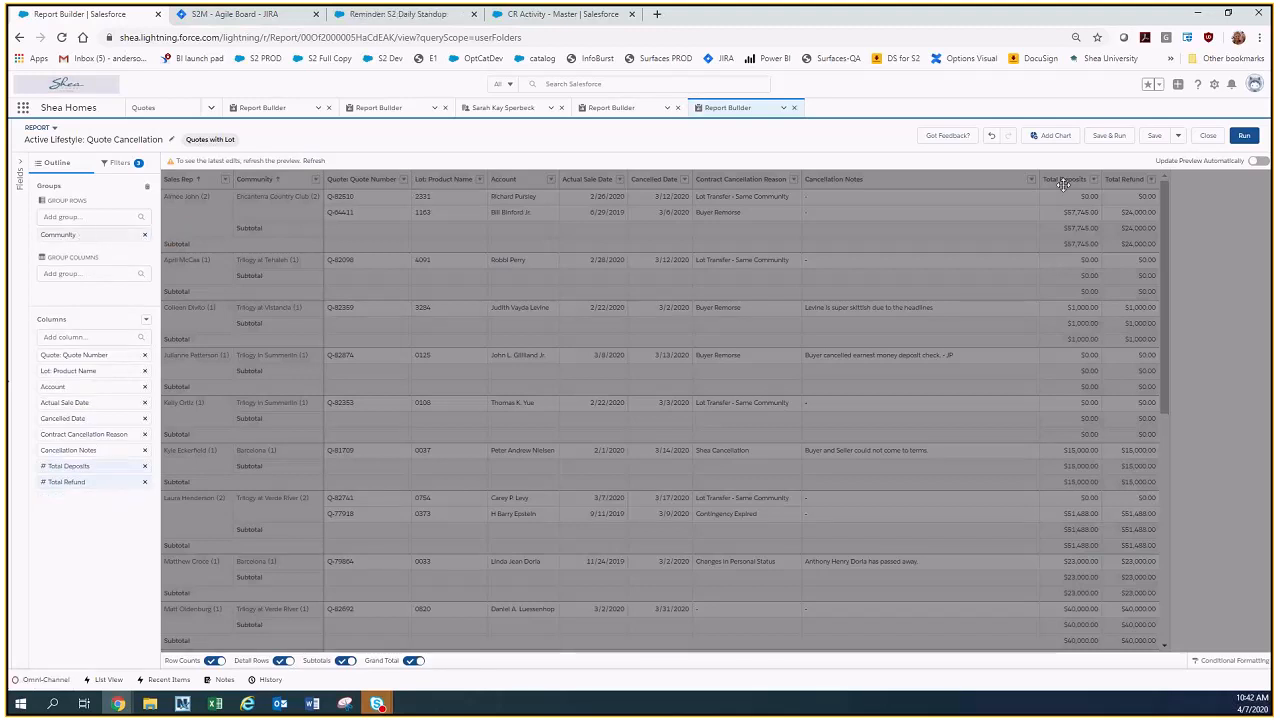
{"action": "left_click", "coordinate": [1243, 137]}
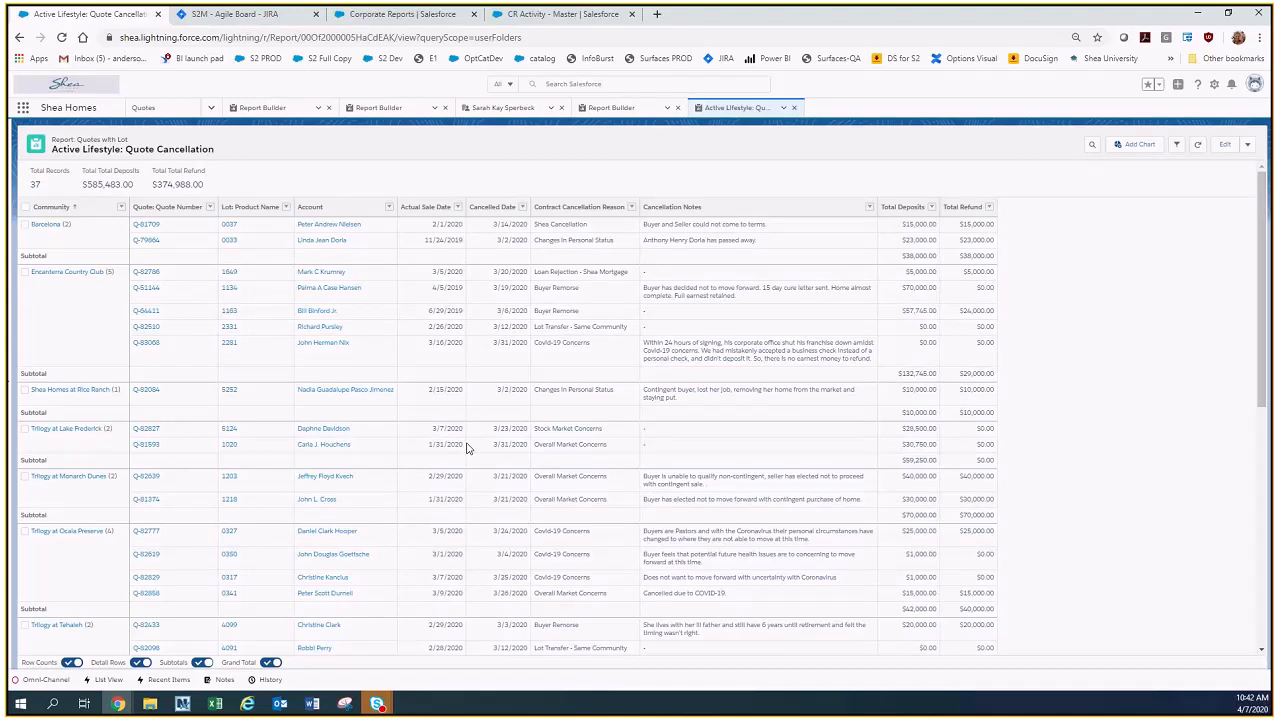
Drill down into the Encanterra Country Club community's cancellations and remove the resulting Community filter.
{"action": "left_click", "coordinate": [25, 272]}
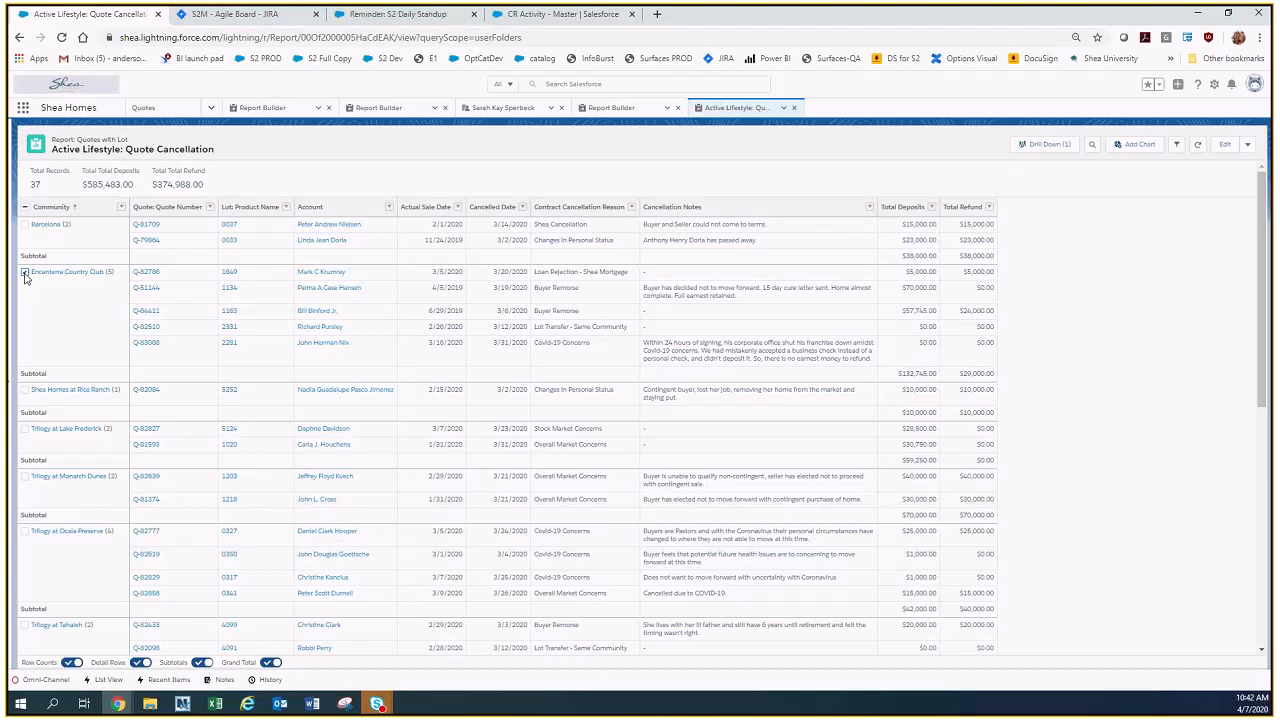
{"action": "left_click", "coordinate": [1048, 145]}
{"action": "left_click", "coordinate": [932, 457]}
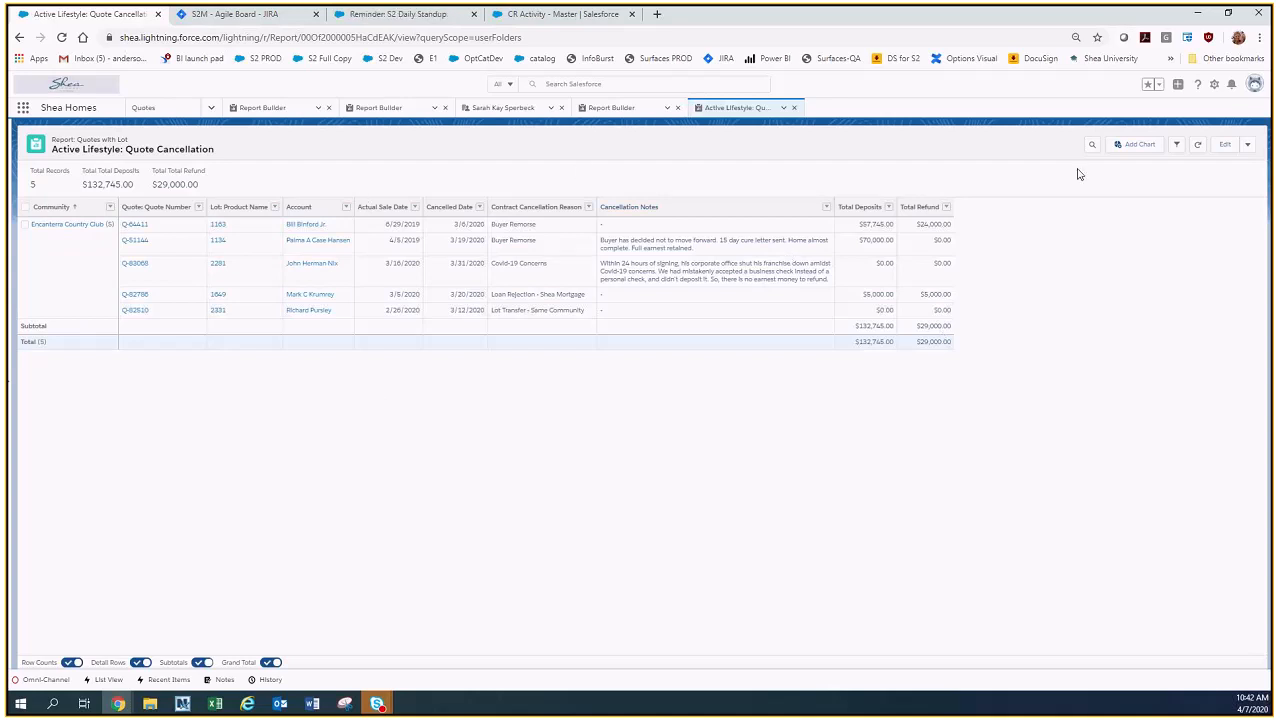
{"action": "left_click", "coordinate": [1176, 144]}
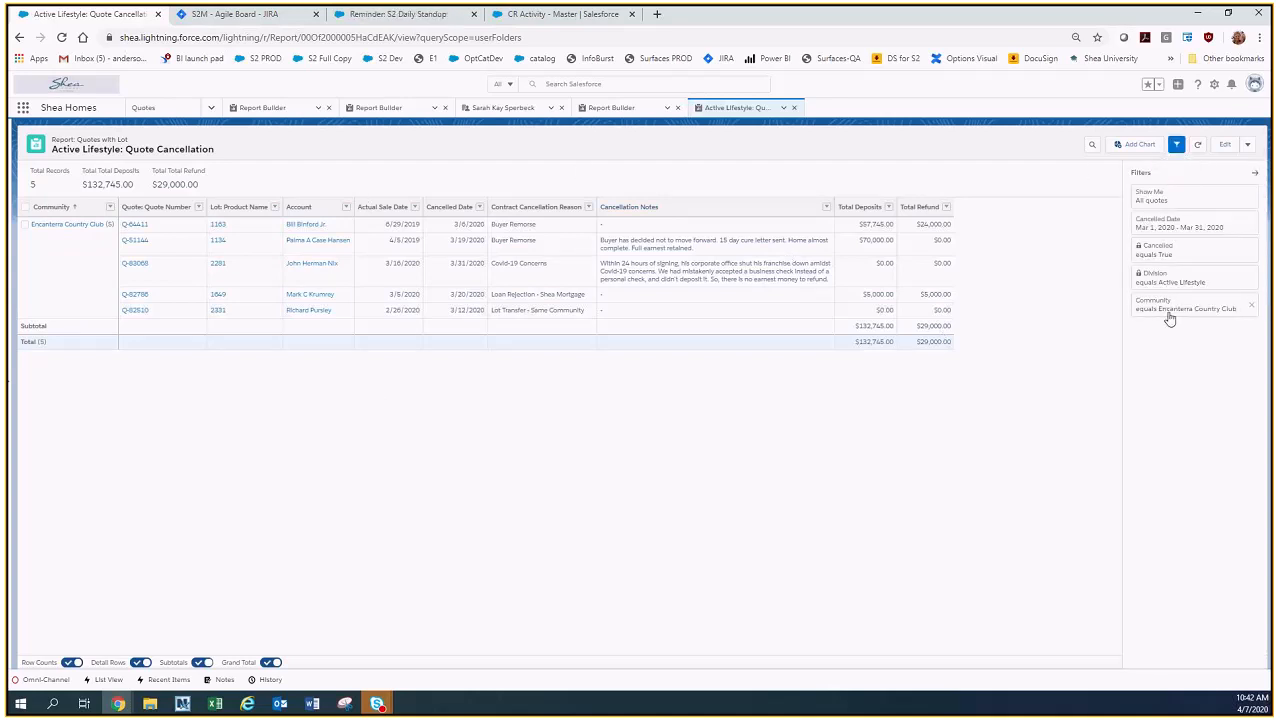
{"action": "left_click", "coordinate": [1251, 308]}
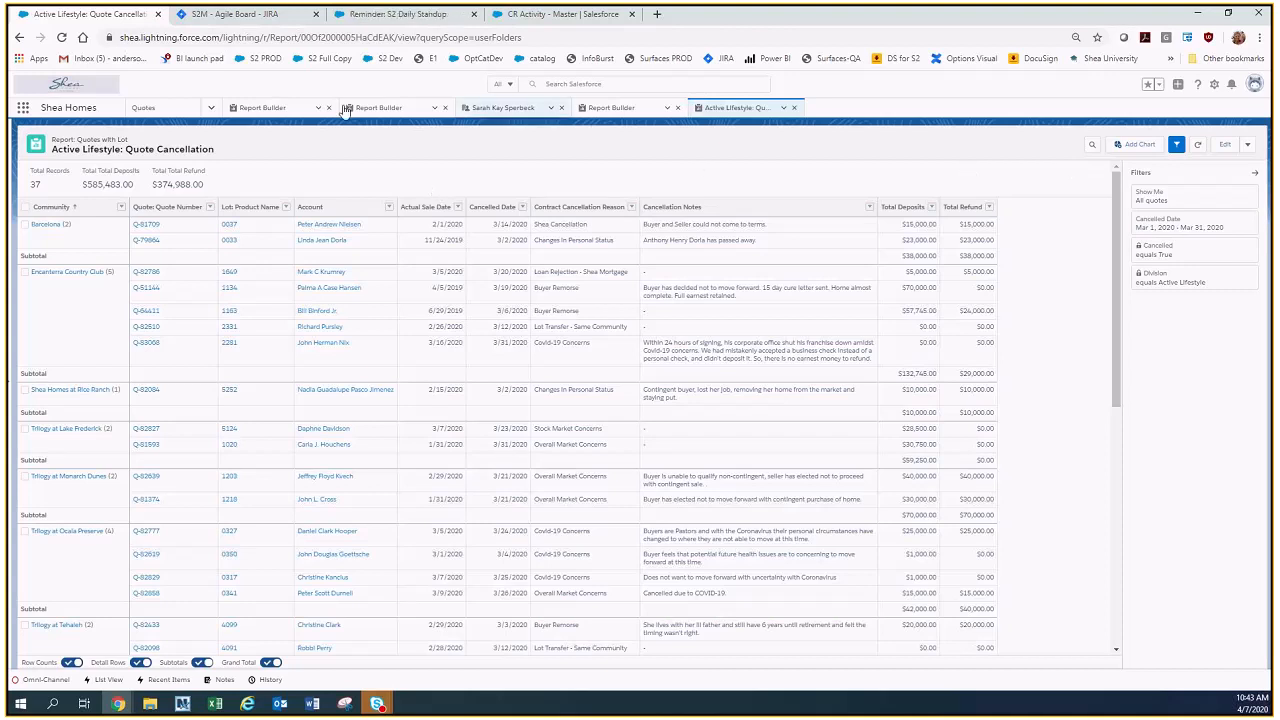
Add a Sales Rep row grouping beneath Community in the Projected Closings report and run it.
{"action": "left_click", "coordinate": [264, 108]}
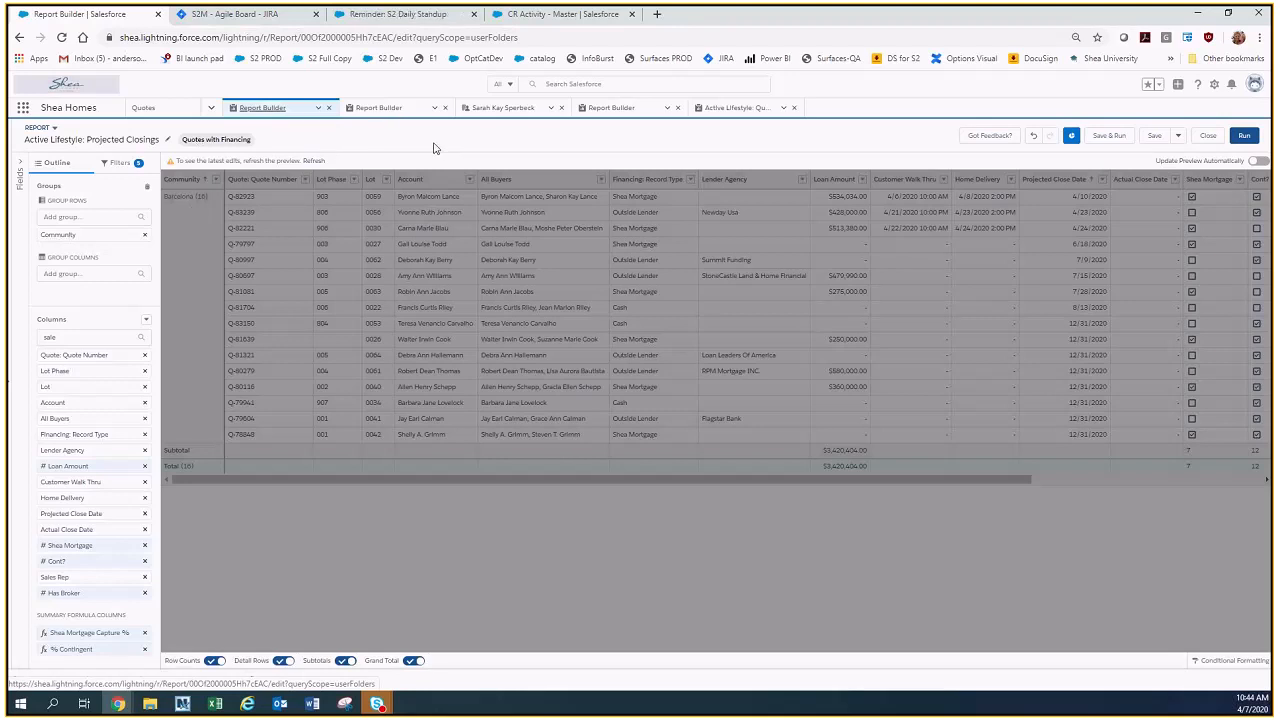
{"action": "left_click", "coordinate": [88, 217]}
{"action": "type", "text": "sales"}
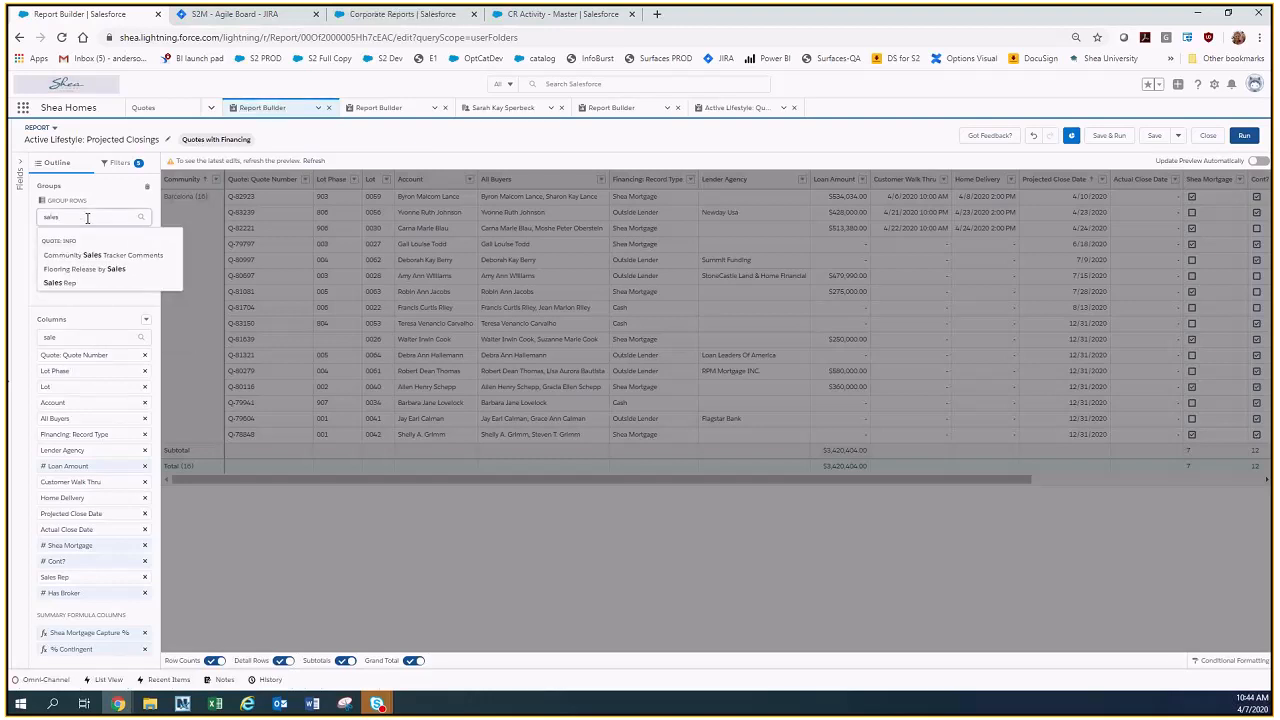
{"action": "left_click", "coordinate": [83, 283]}
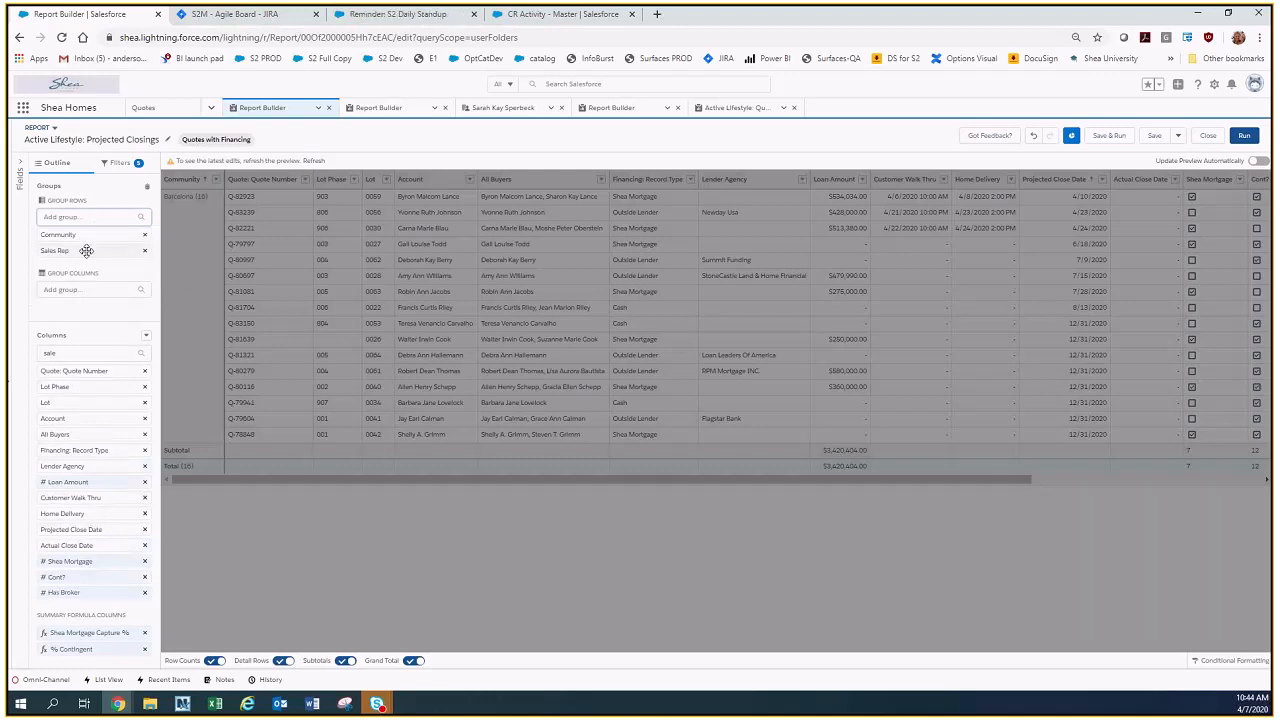
{"action": "left_click_drag", "start_coordinate": [86, 250], "coordinate": [120, 229]}
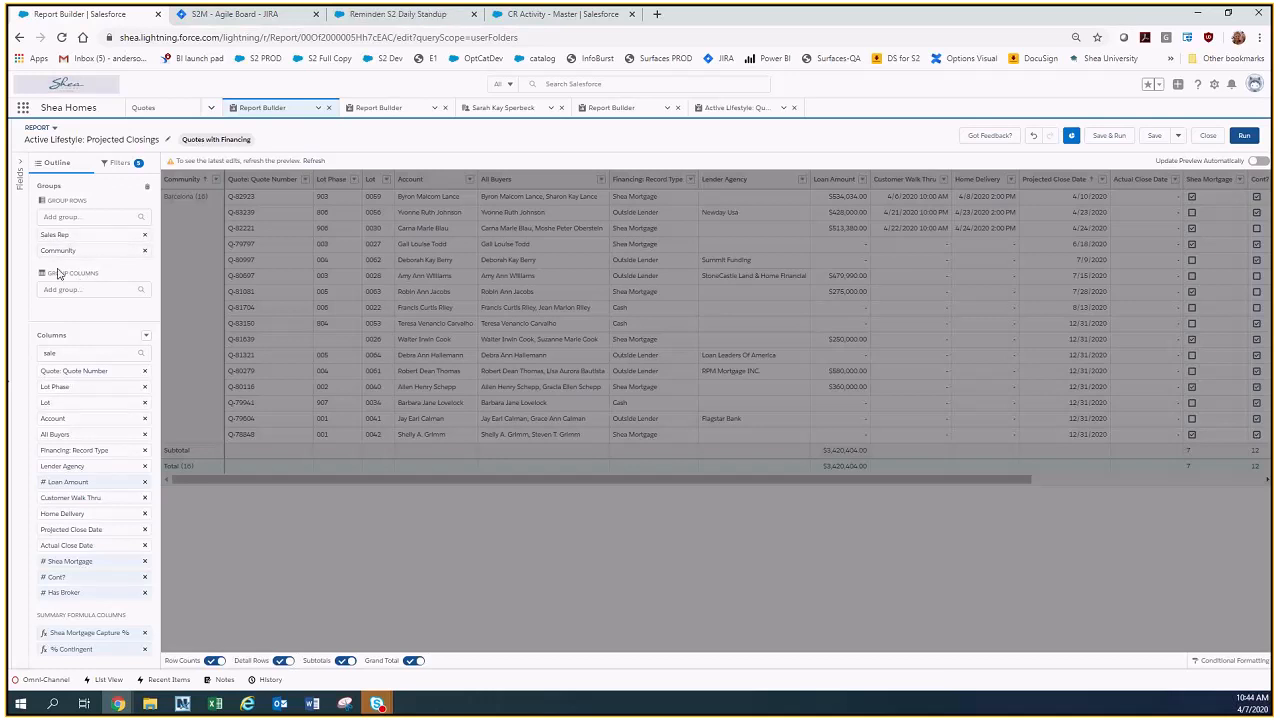
{"action": "mouse_move", "coordinate": [88, 229]}
{"action": "left_mouse_down"}
{"action": "mouse_move", "coordinate": [100, 277]}
{"action": "mouse_move", "coordinate": [93, 241]}
{"action": "left_mouse_up"}
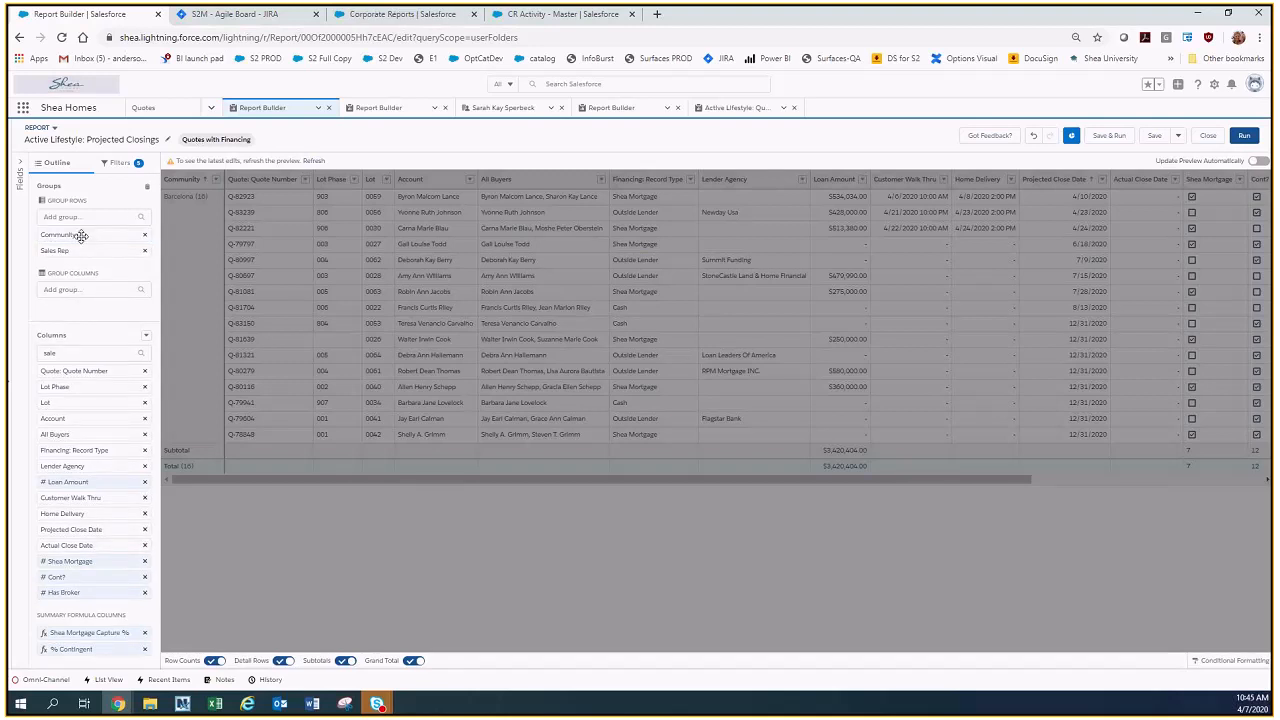
{"action": "left_click", "coordinate": [1243, 135]}
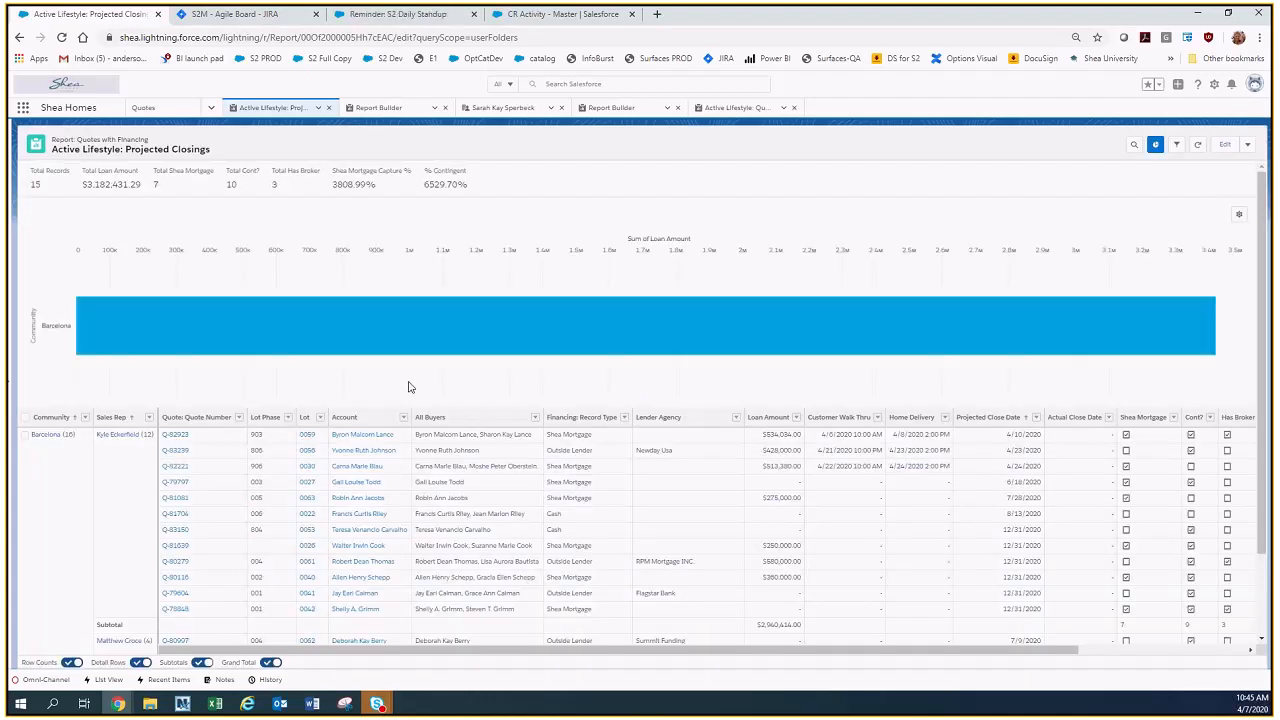
Open the Projected Closings chart's settings, and remove the report's Sales Rep row grouping.
{"action": "scroll", "coordinate": [305, 403], "scroll_direction": "down", "scroll_amount": 2}
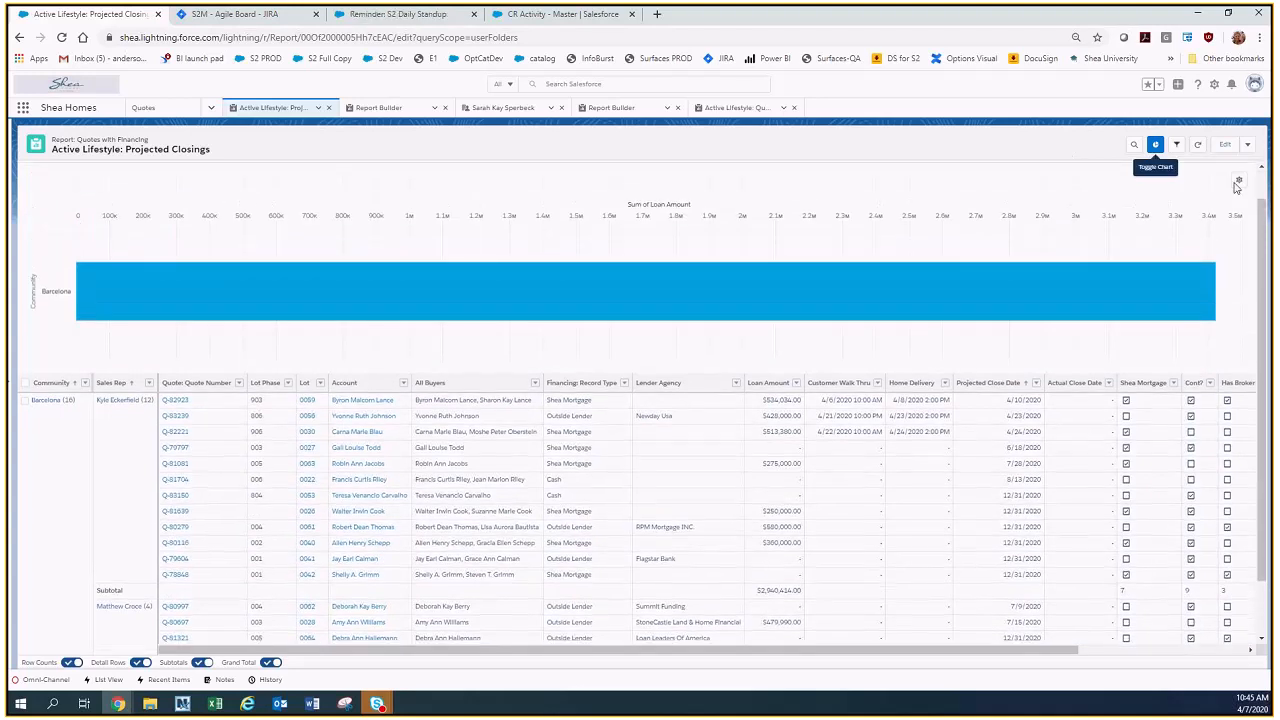
{"action": "left_click", "coordinate": [1238, 182]}
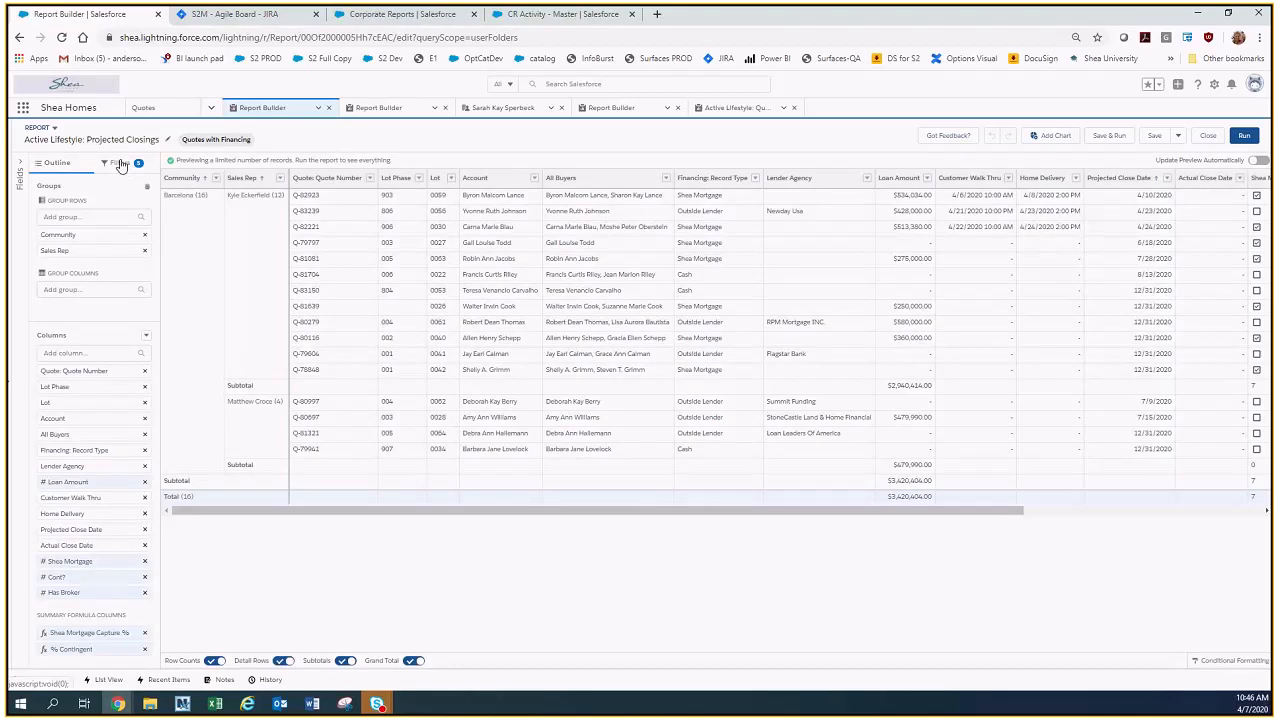
{"action": "left_click", "coordinate": [144, 250]}
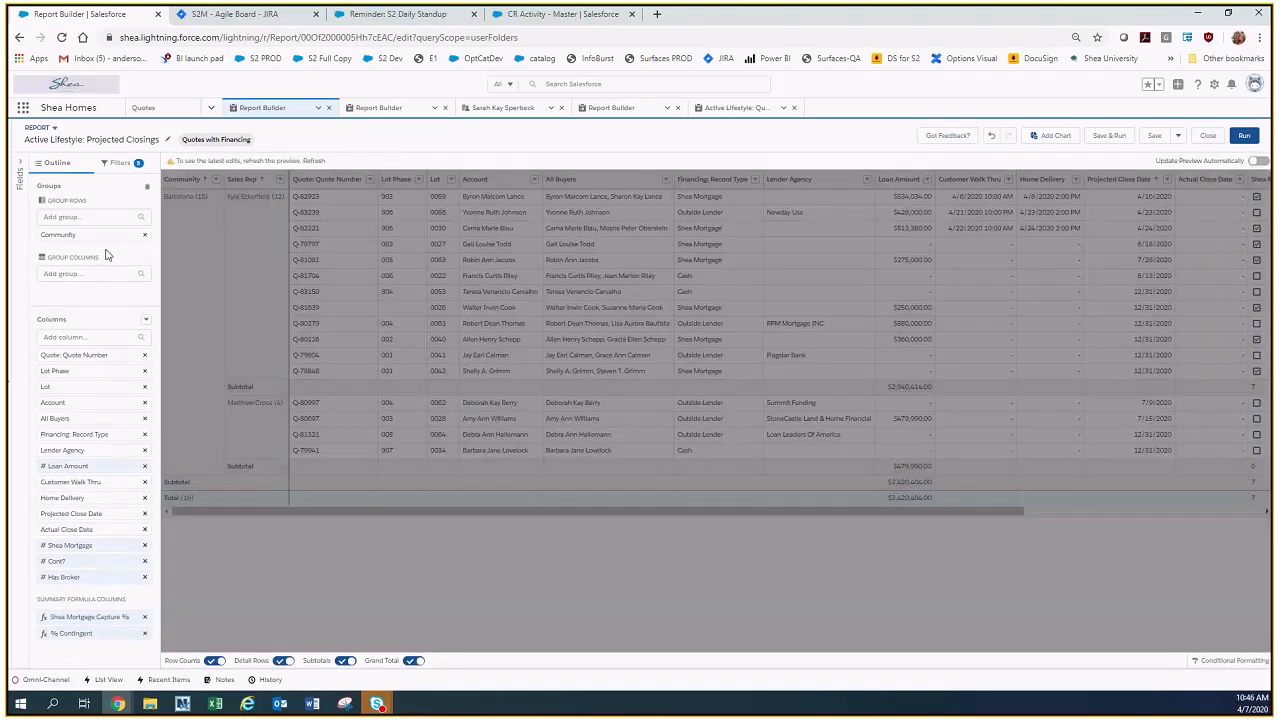
Add a Sales Rep filter with the contains operator to the Projected Closings report.
{"action": "left_click", "coordinate": [118, 163]}
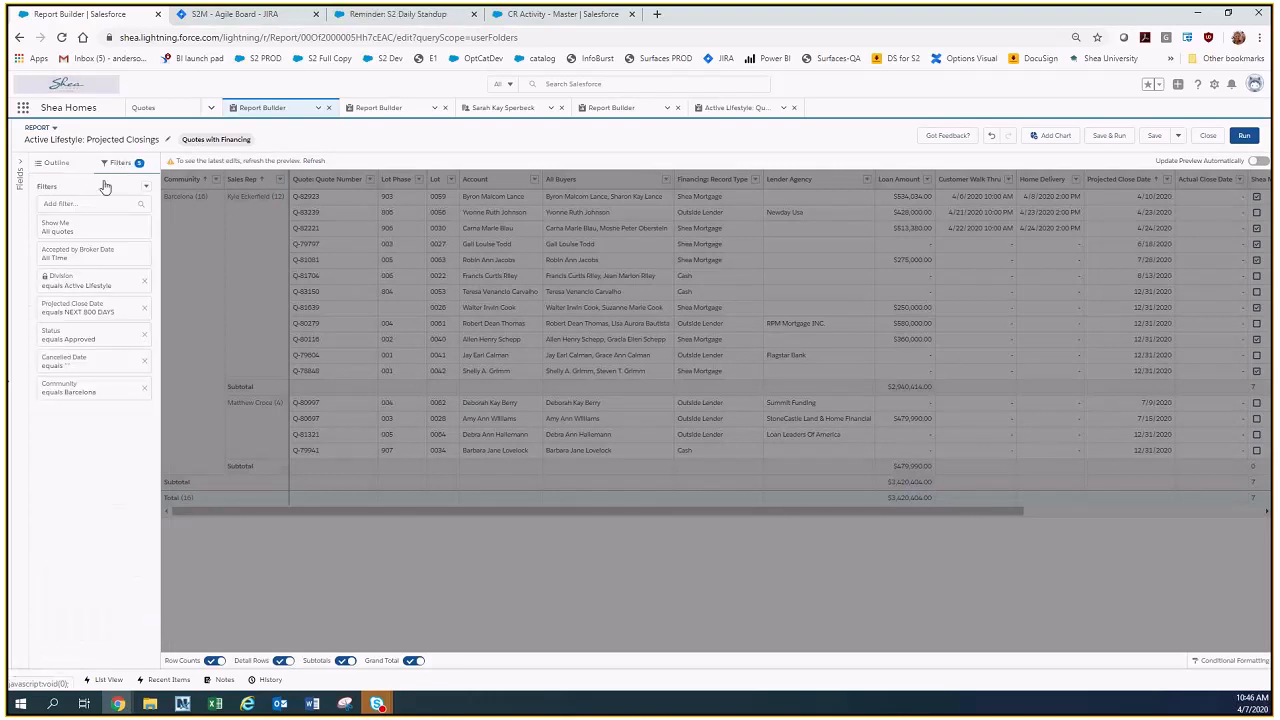
{"action": "left_click", "coordinate": [71, 204]}
{"action": "type", "text": "sa"}
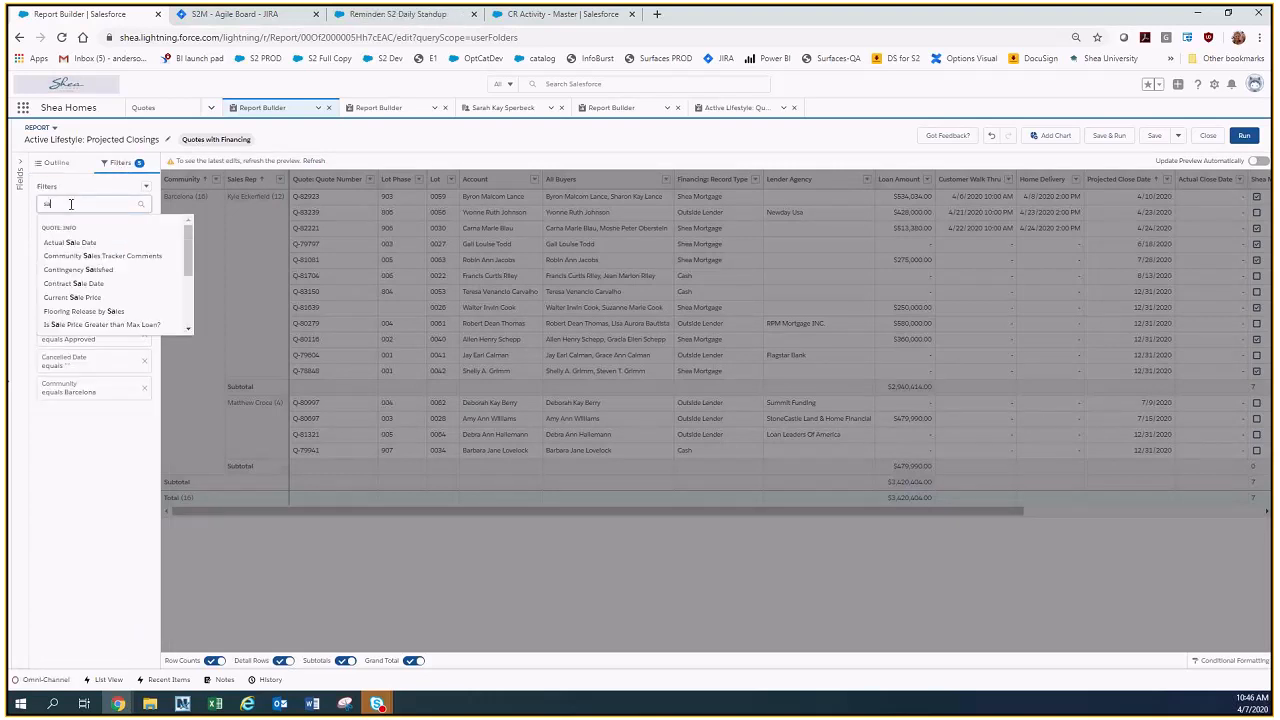
{"action": "type", "text": "les"}
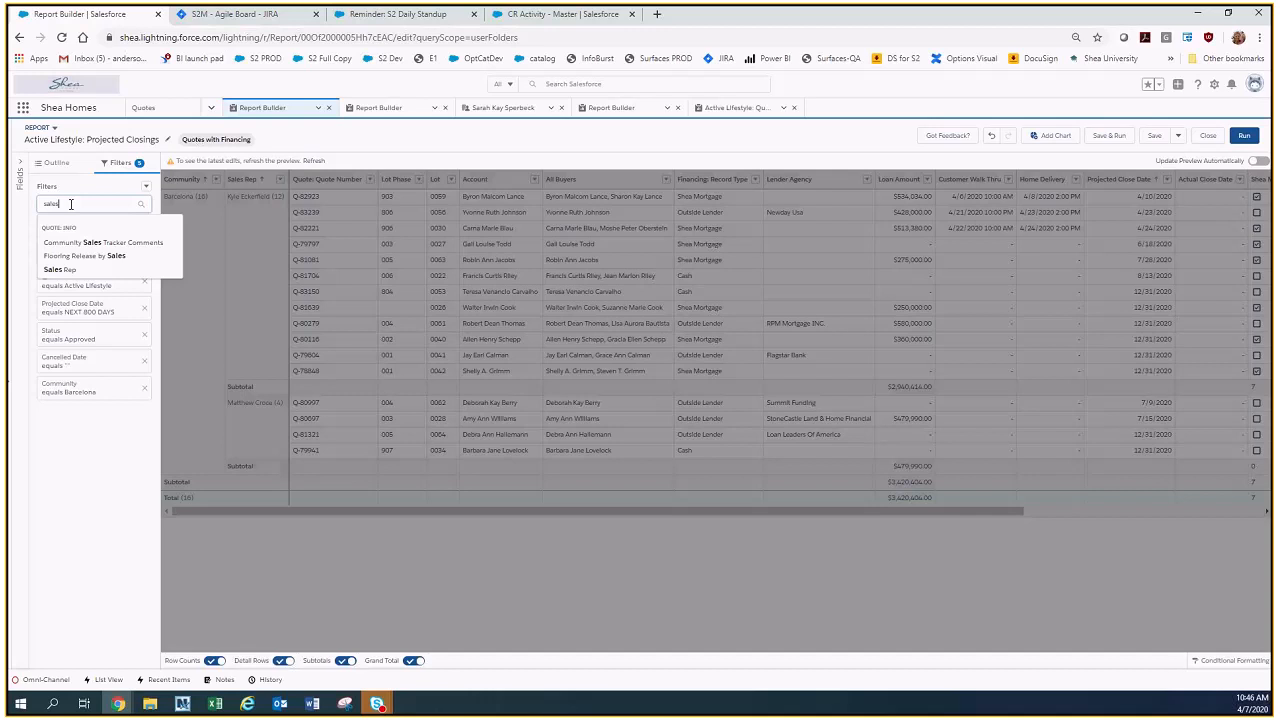
{"action": "left_click", "coordinate": [59, 269]}
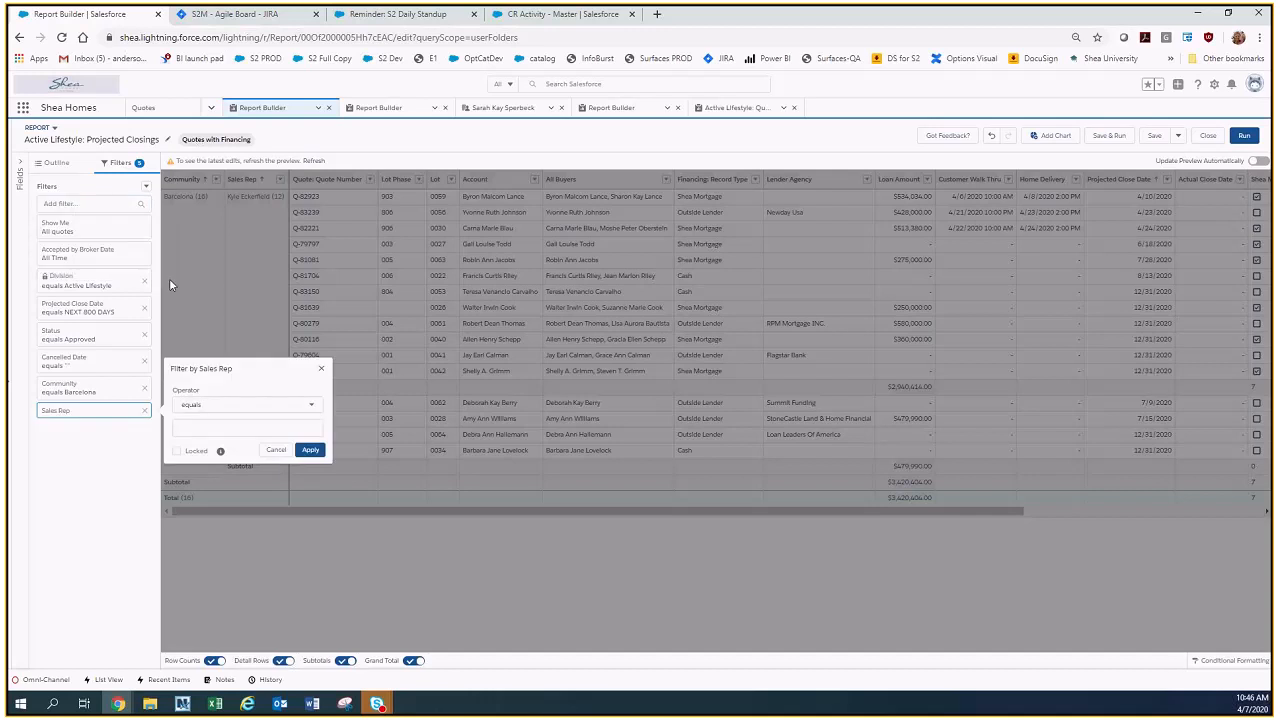
{"action": "left_click", "coordinate": [220, 406]}
{"action": "scroll", "coordinate": [240, 488], "scroll_direction": "down", "scroll_amount": 2}
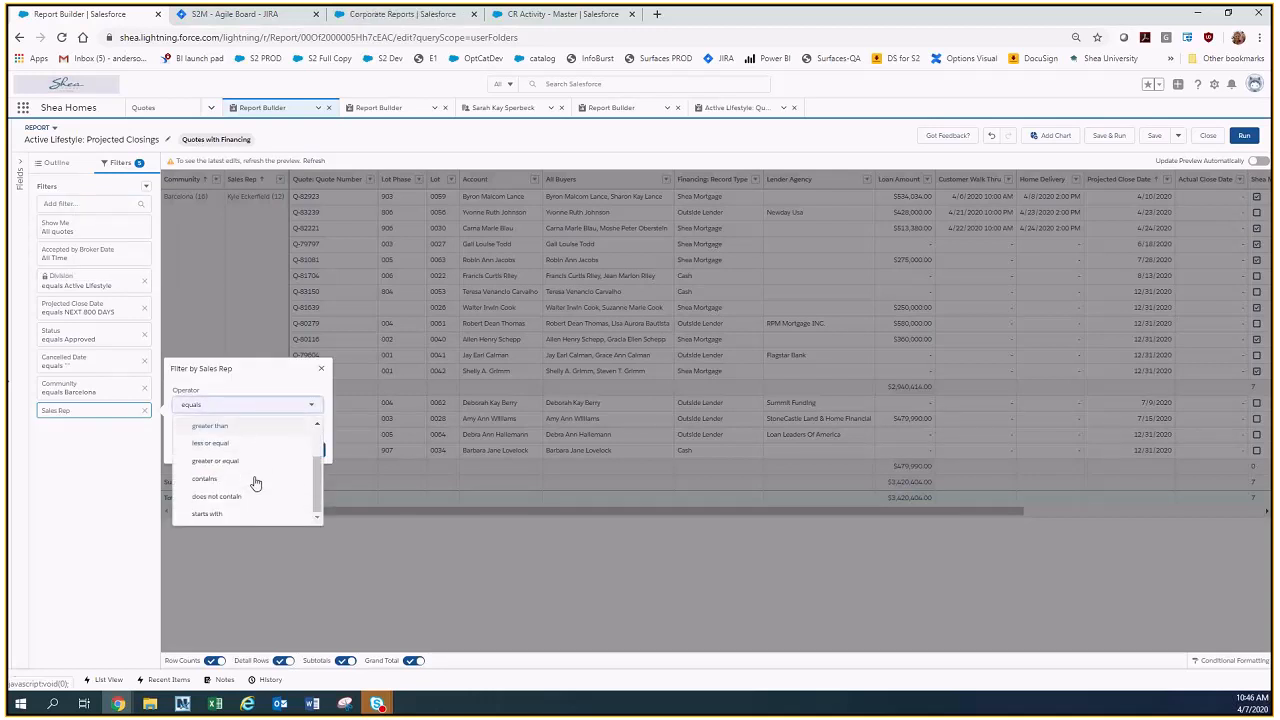
{"action": "left_click", "coordinate": [240, 479]}
{"action": "left_click", "coordinate": [235, 428]}
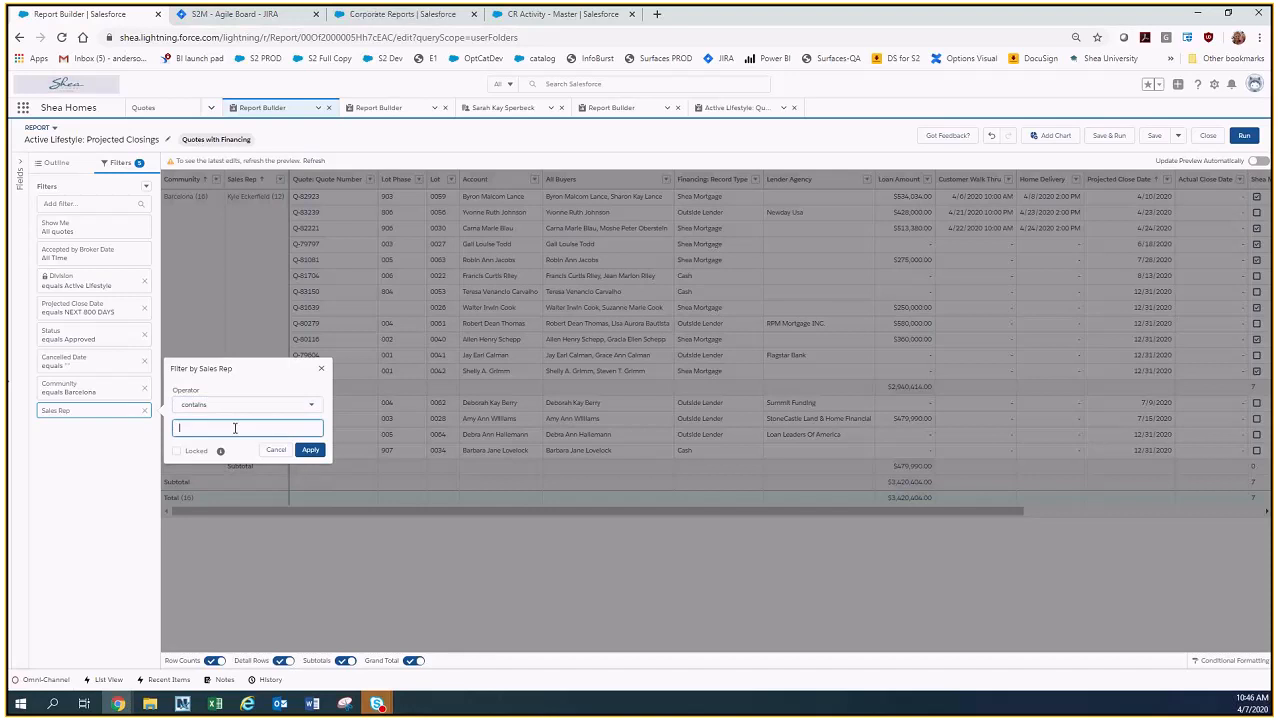
Set the Sales Rep filter to not equal to a blank value and run the report.
{"action": "left_click", "coordinate": [255, 406]}
{"action": "left_click", "coordinate": [246, 449]}
{"action": "type", "text": "\""}
{"action": "left_click", "coordinate": [309, 451]}
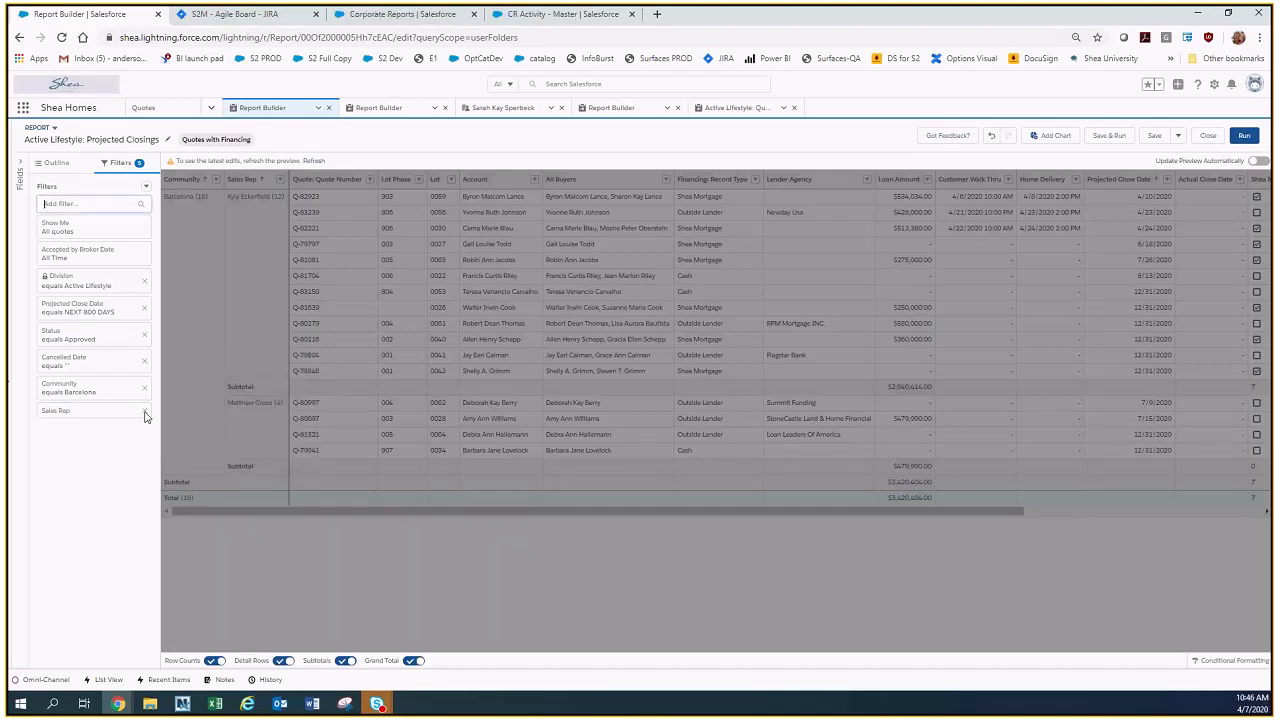
{"action": "left_click", "coordinate": [1244, 135]}
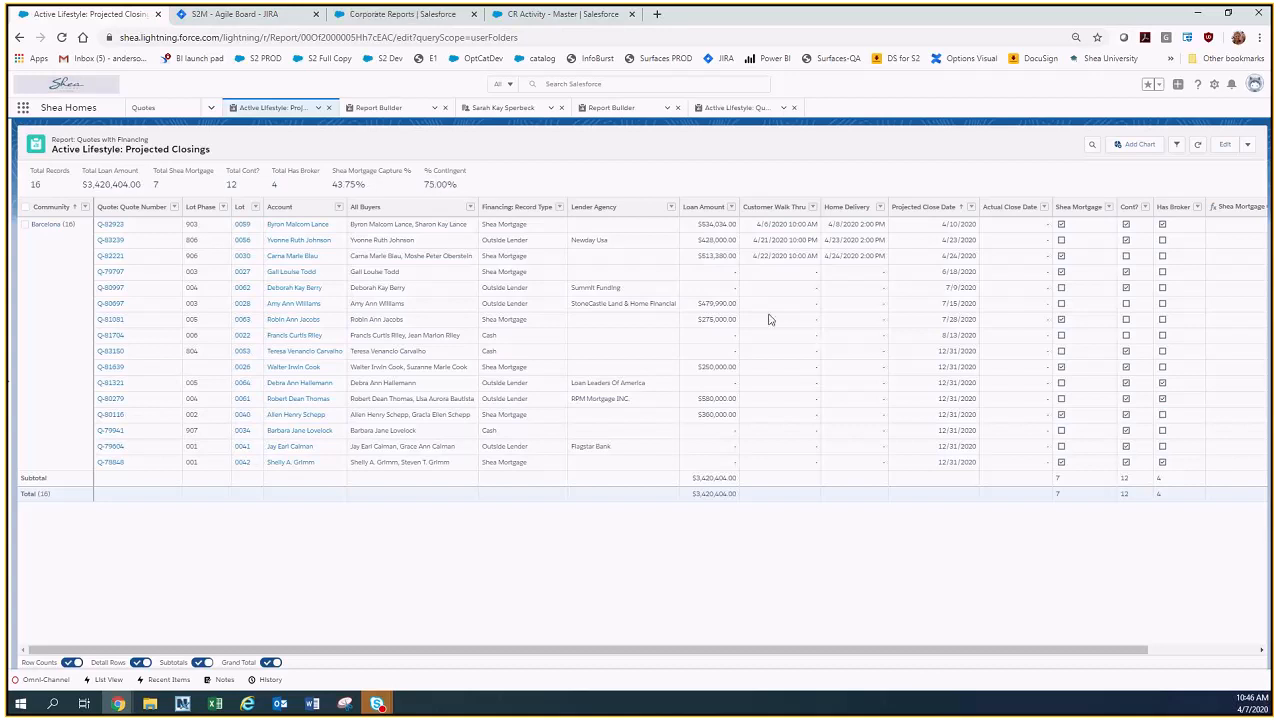
Change the Sales Rep filter on the run report to contains, with the first name of the rep with most Barcelona quotes.
{"action": "left_click", "coordinate": [1181, 147]}
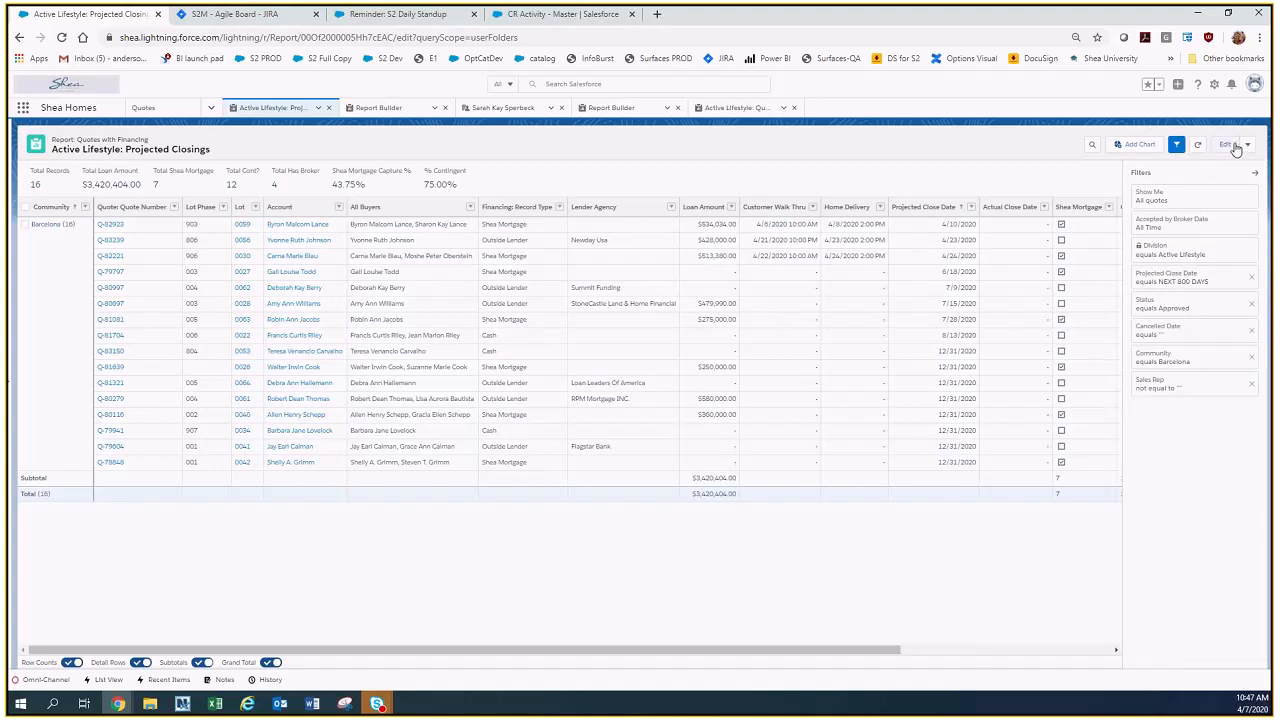
{"action": "left_click", "coordinate": [1156, 392]}
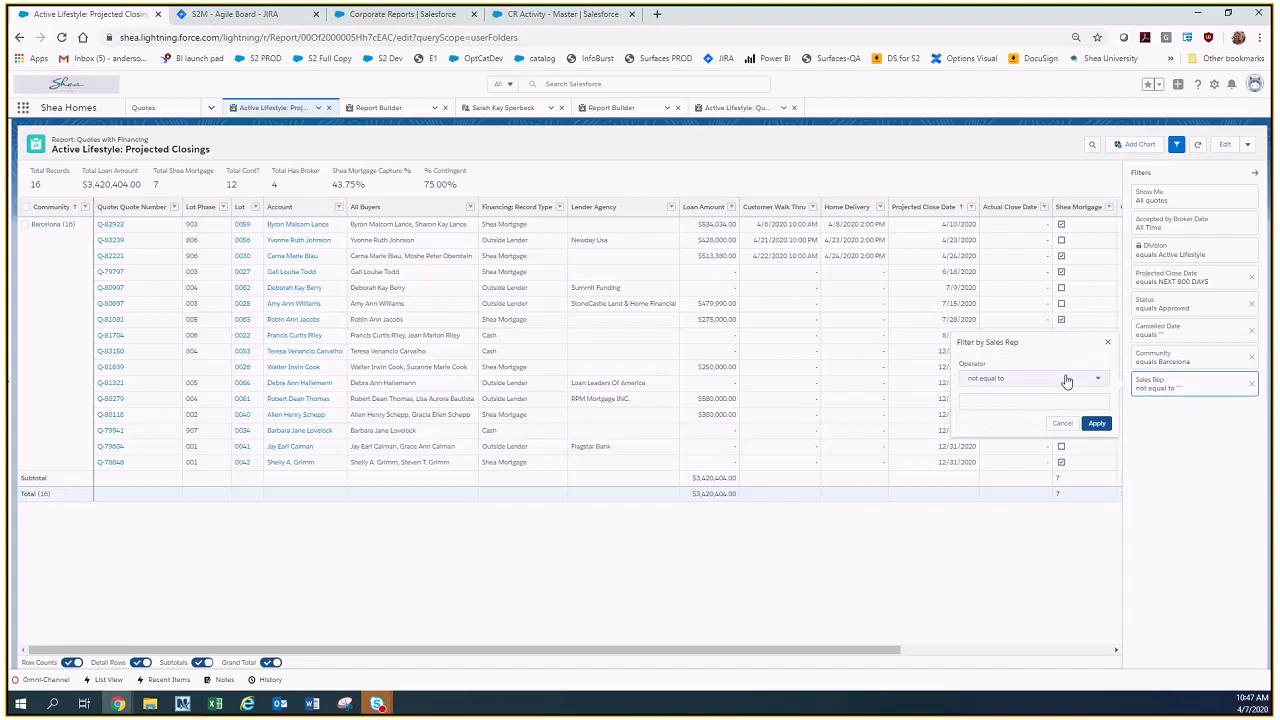
{"action": "left_click", "coordinate": [1066, 380]}
{"action": "scroll", "coordinate": [1046, 473], "scroll_direction": "down", "scroll_amount": 1}
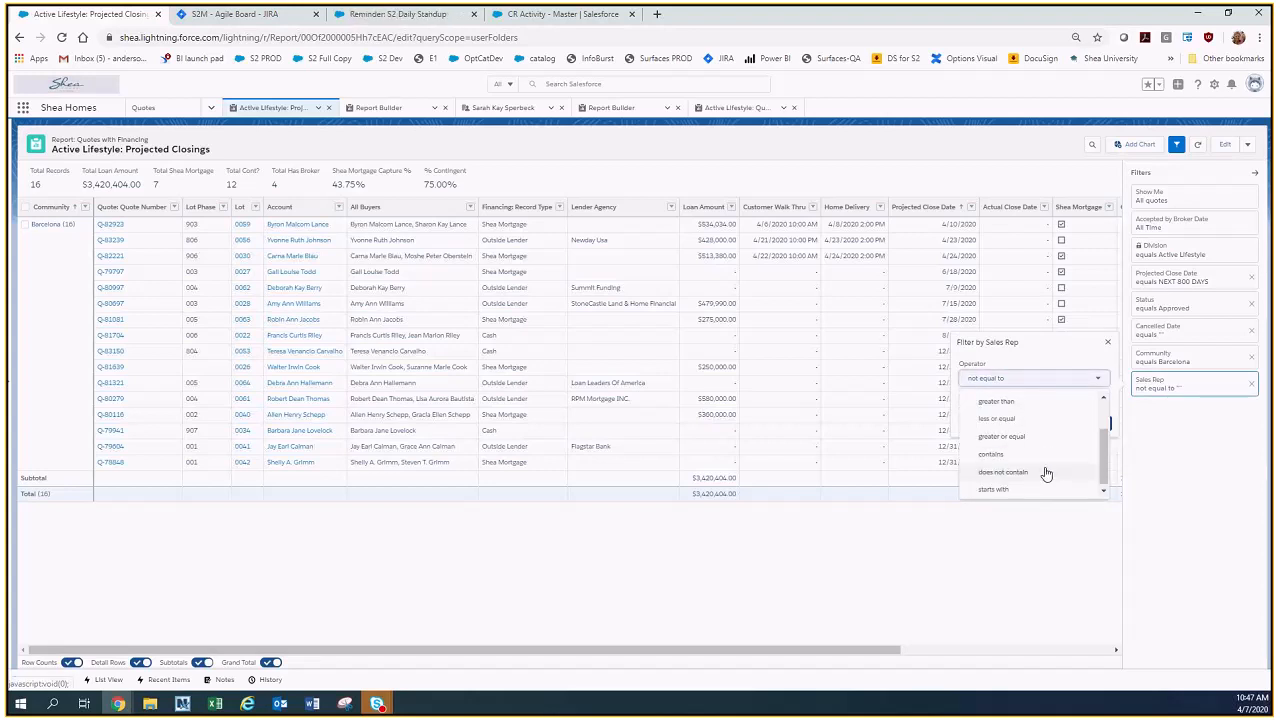
{"action": "left_click", "coordinate": [1000, 454]}
{"action": "left_click", "coordinate": [985, 403]}
{"action": "type", "text": "kyle"}
{"action": "left_click", "coordinate": [1097, 423]}
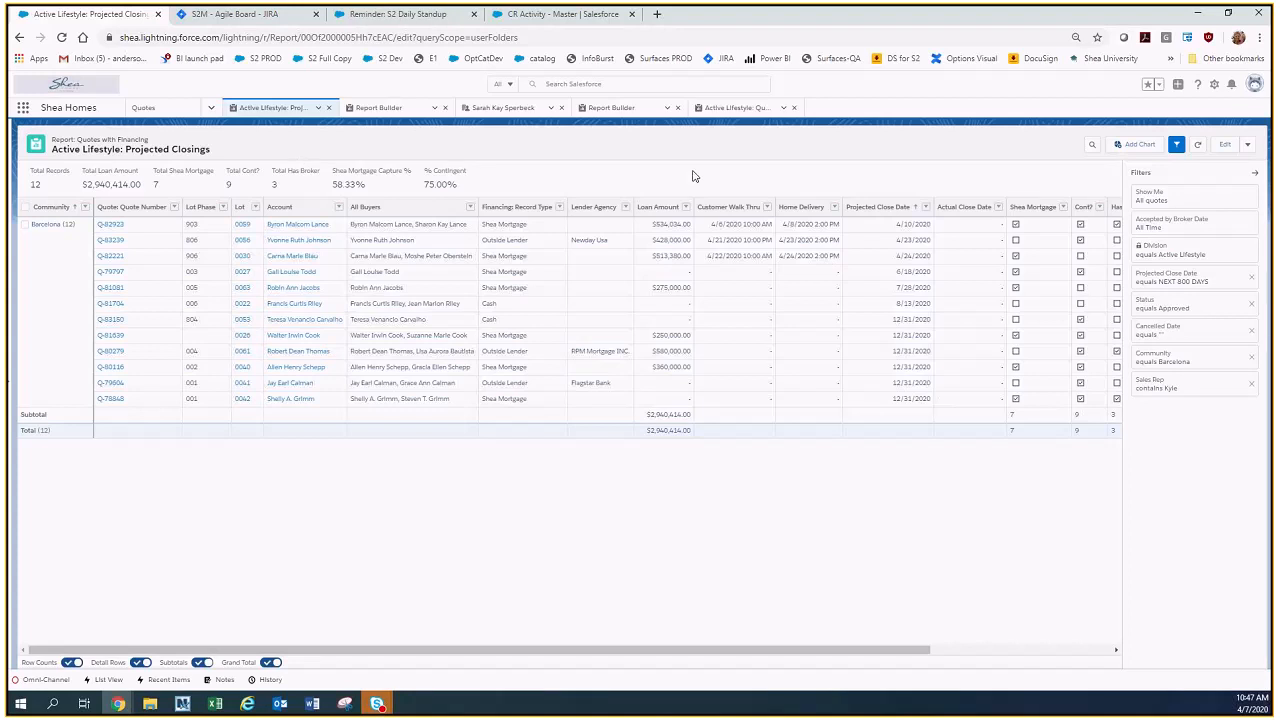
Replace the Sales Rep filter's value with the other Barcelona sales rep's shortened first name and apply it.
{"action": "left_click", "coordinate": [1171, 392]}
{"action": "left_click", "coordinate": [988, 401]}
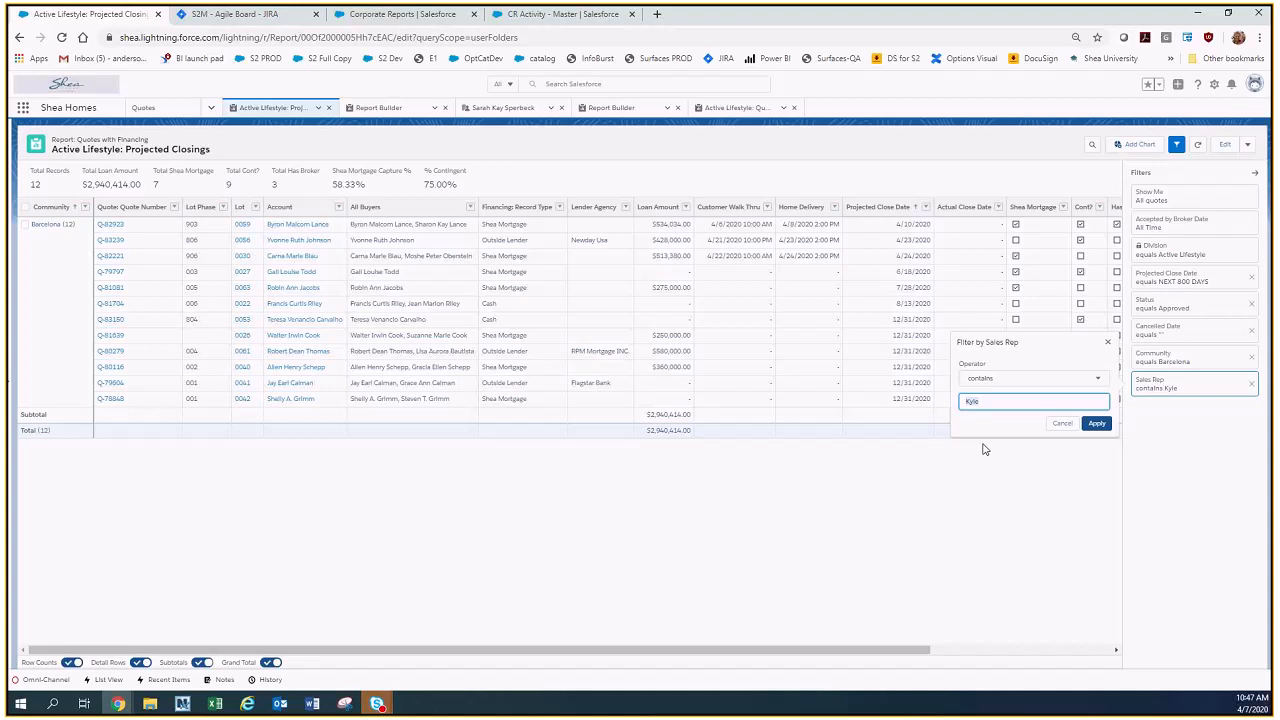
{"action": "type", "text": "Matt"}
{"action": "left_click", "coordinate": [1097, 423]}
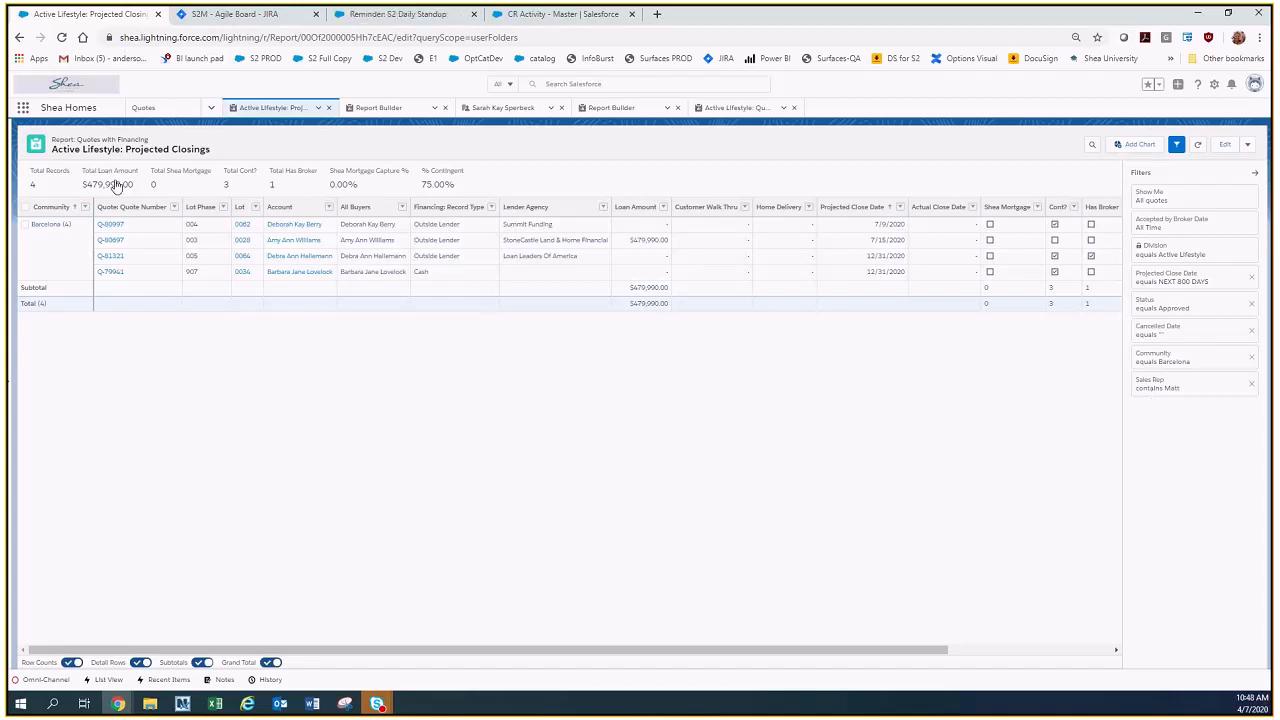
Go to Quotes and display the Contract Signed list view.
{"action": "left_click", "coordinate": [152, 111]}
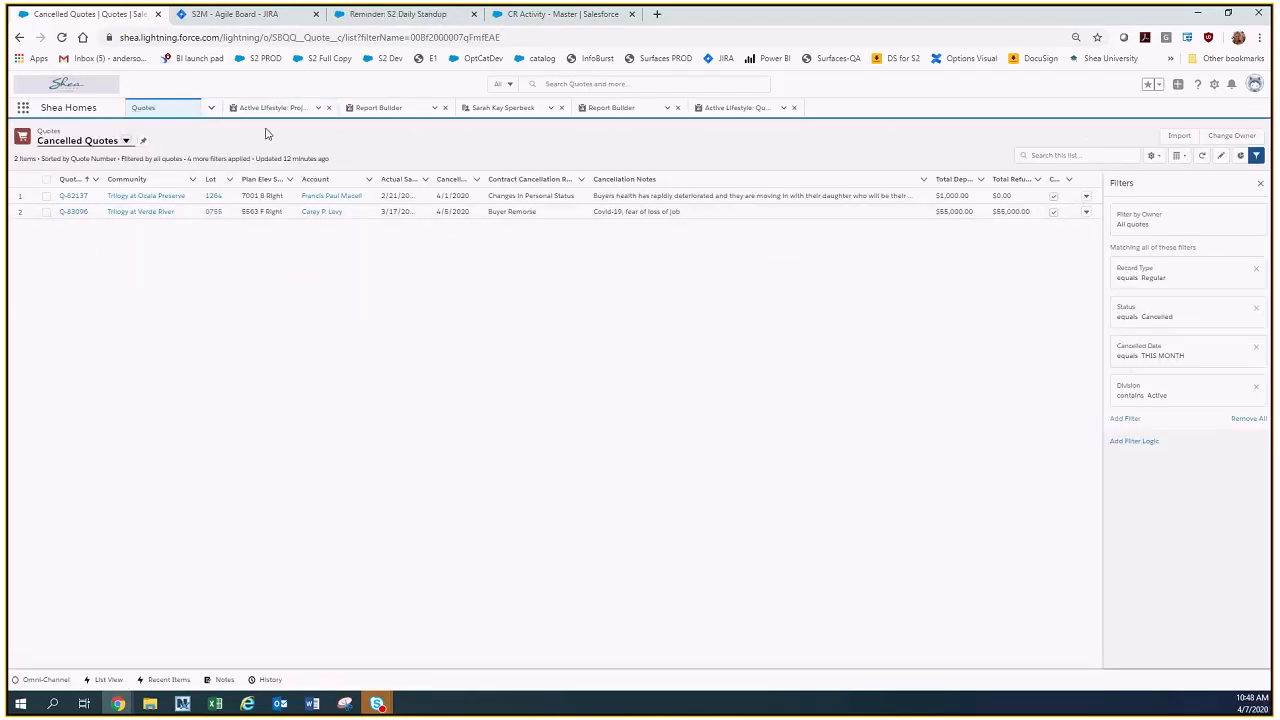
{"action": "left_click", "coordinate": [126, 141]}
{"action": "left_click", "coordinate": [105, 276]}
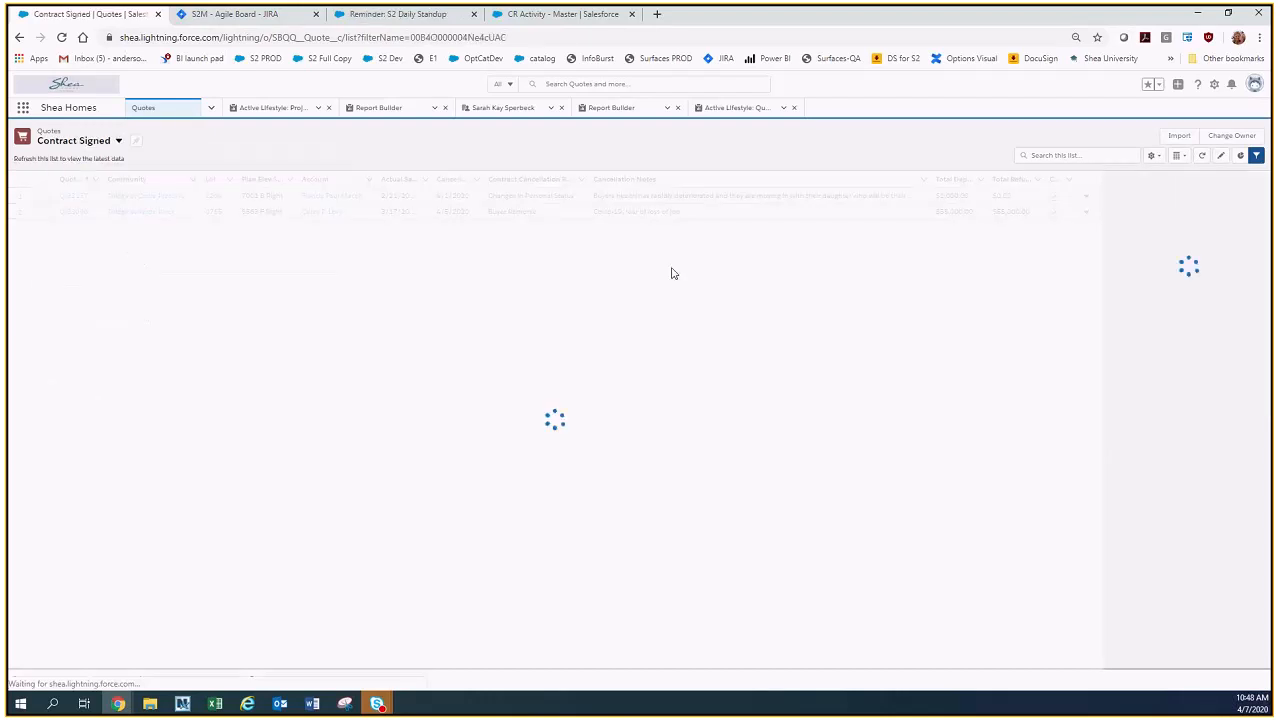
Switch to Connections and display the Prospect Connections list view.
{"action": "left_click", "coordinate": [118, 142]}
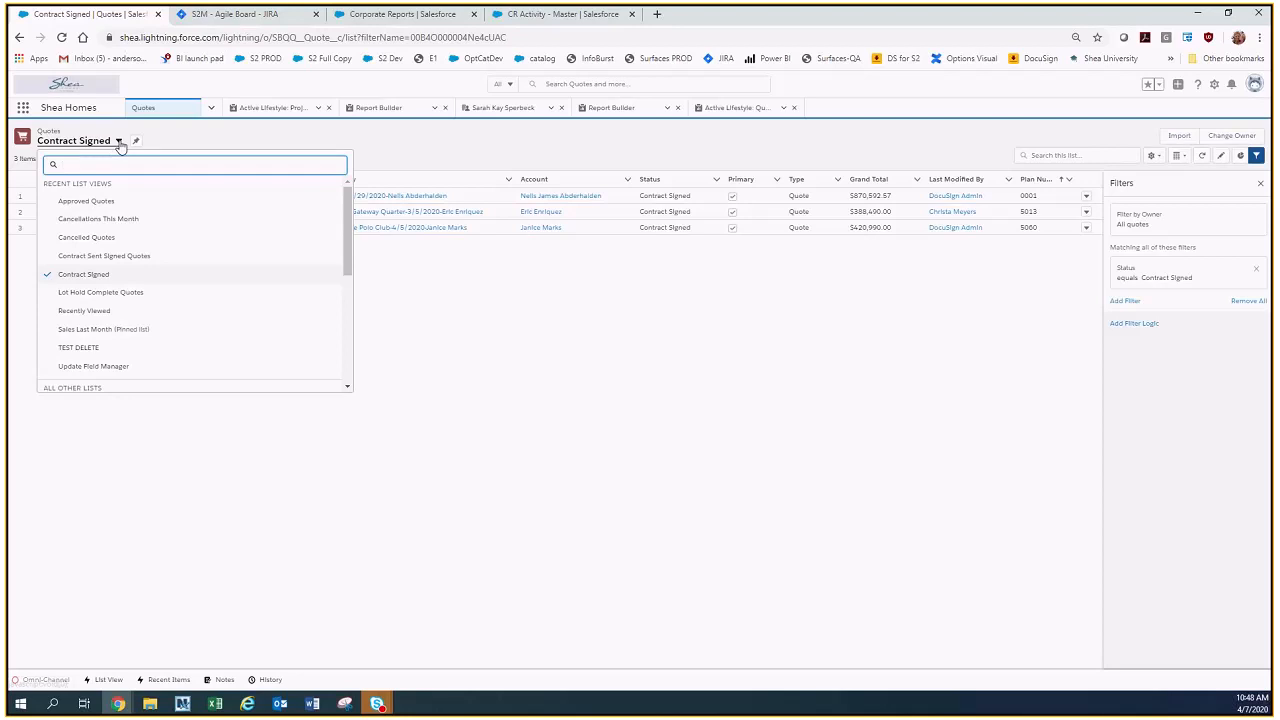
{"action": "left_click", "coordinate": [210, 108]}
{"action": "left_click", "coordinate": [145, 198]}
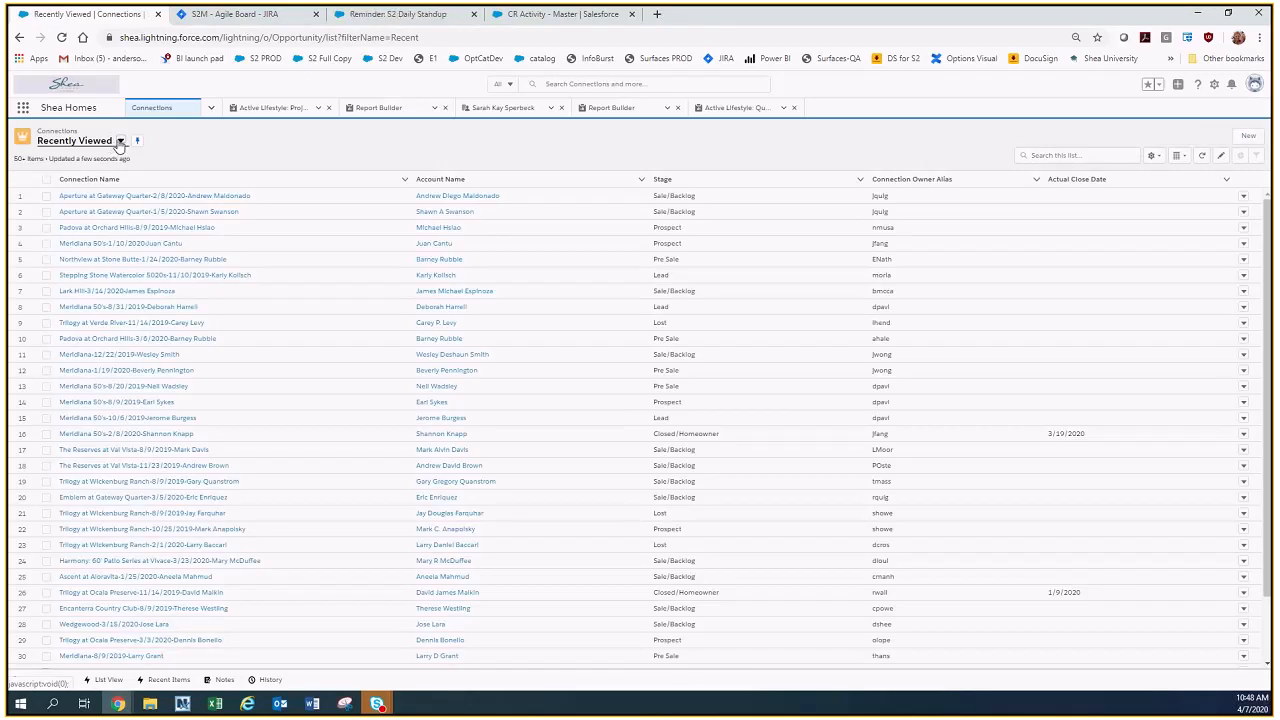
{"action": "left_click", "coordinate": [119, 142]}
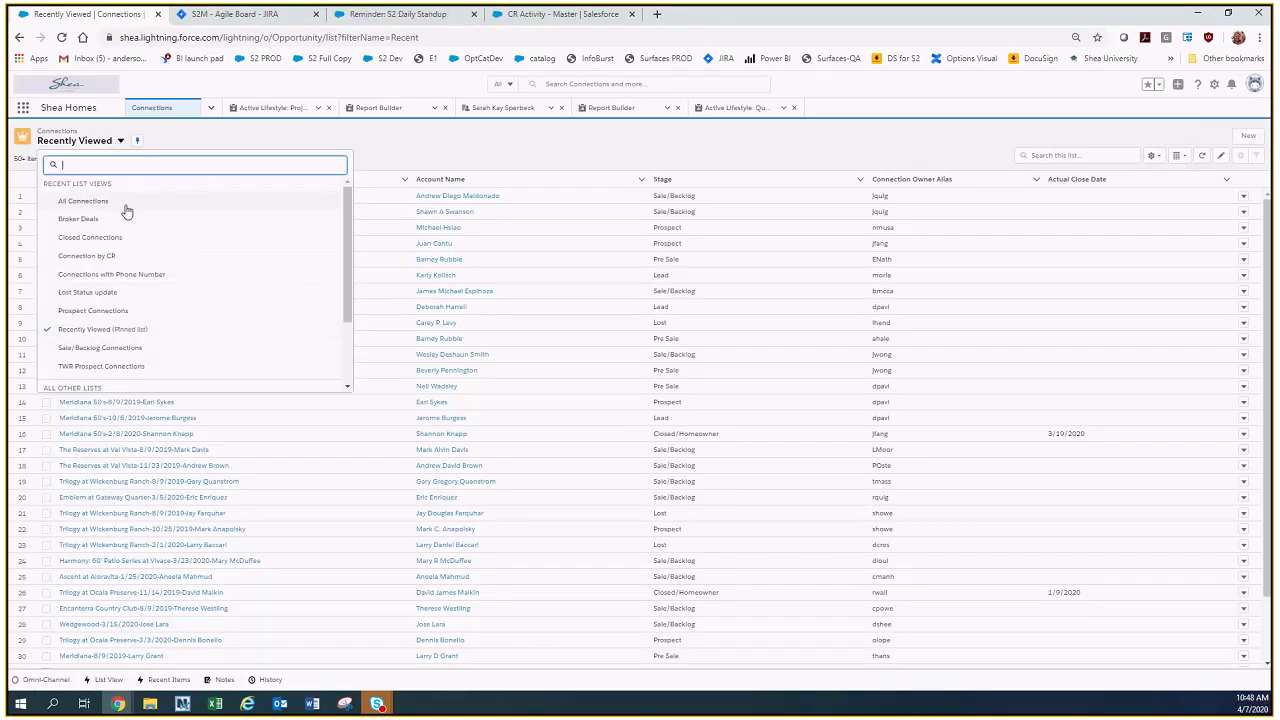
{"action": "left_click", "coordinate": [118, 310]}
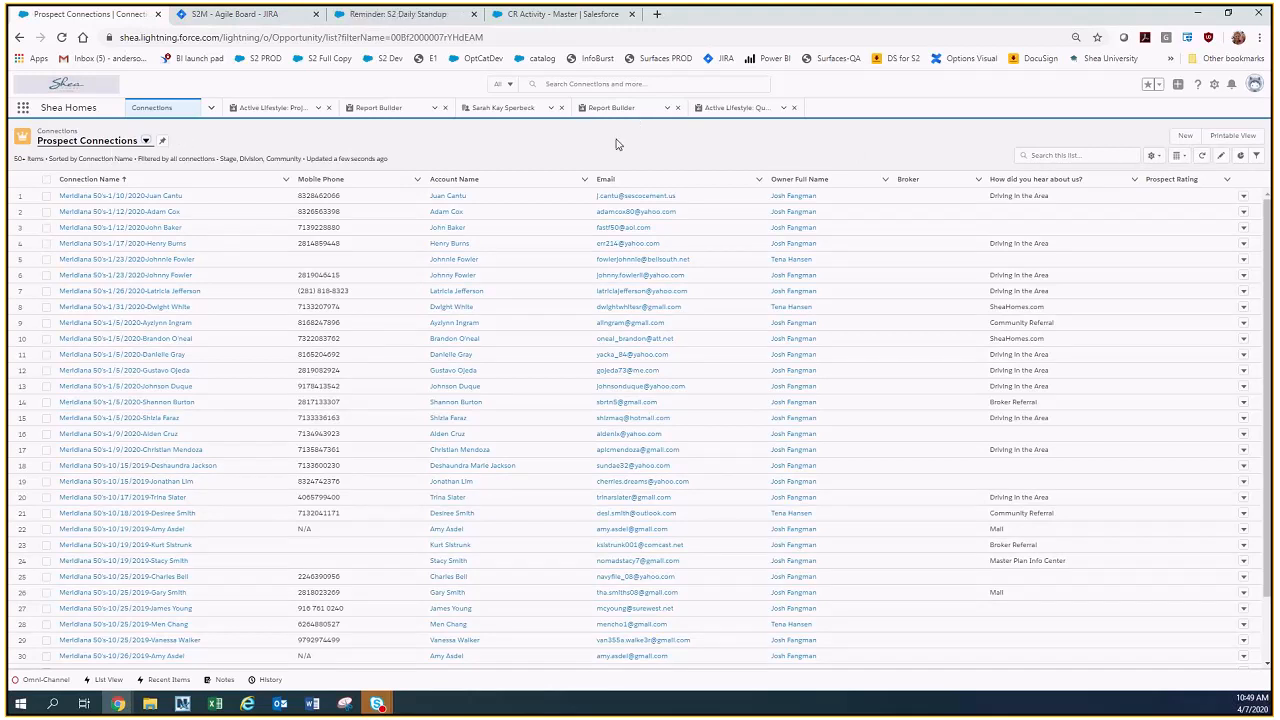
Open the printable view of Prospect Connections and set the number of records to 1000.
{"action": "left_click", "coordinate": [1245, 137]}
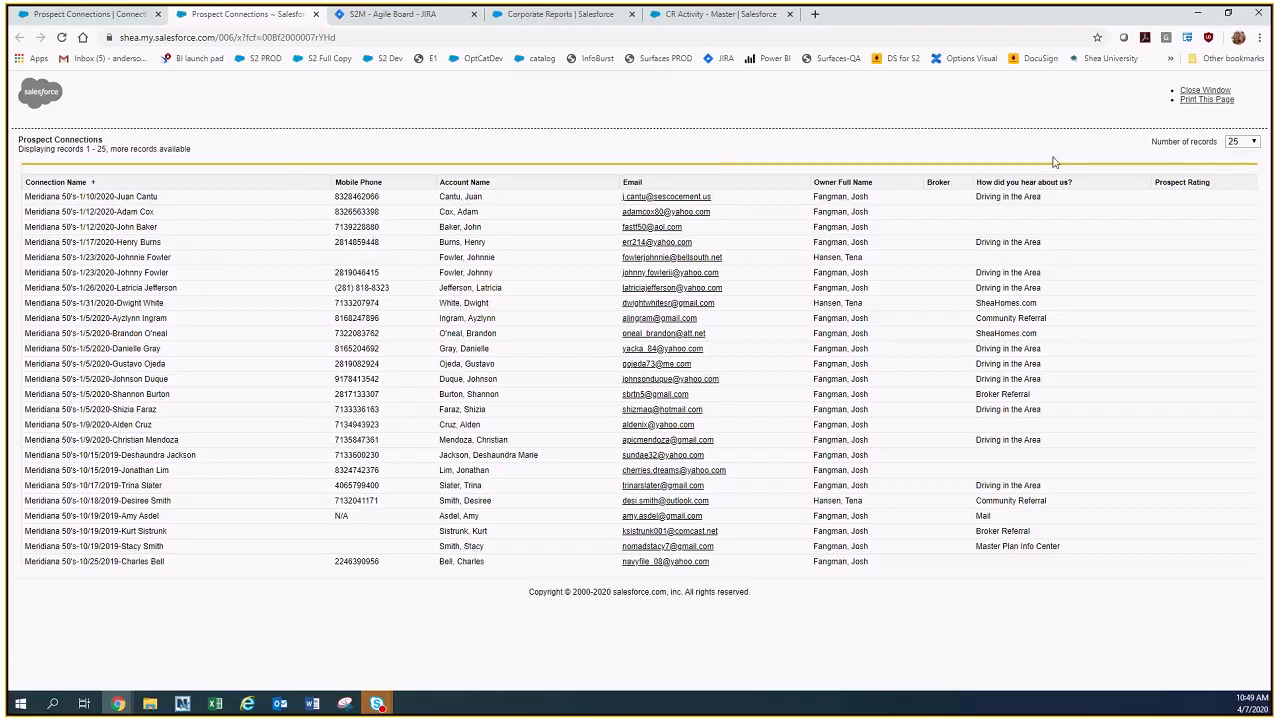
{"action": "left_click", "coordinate": [1251, 146]}
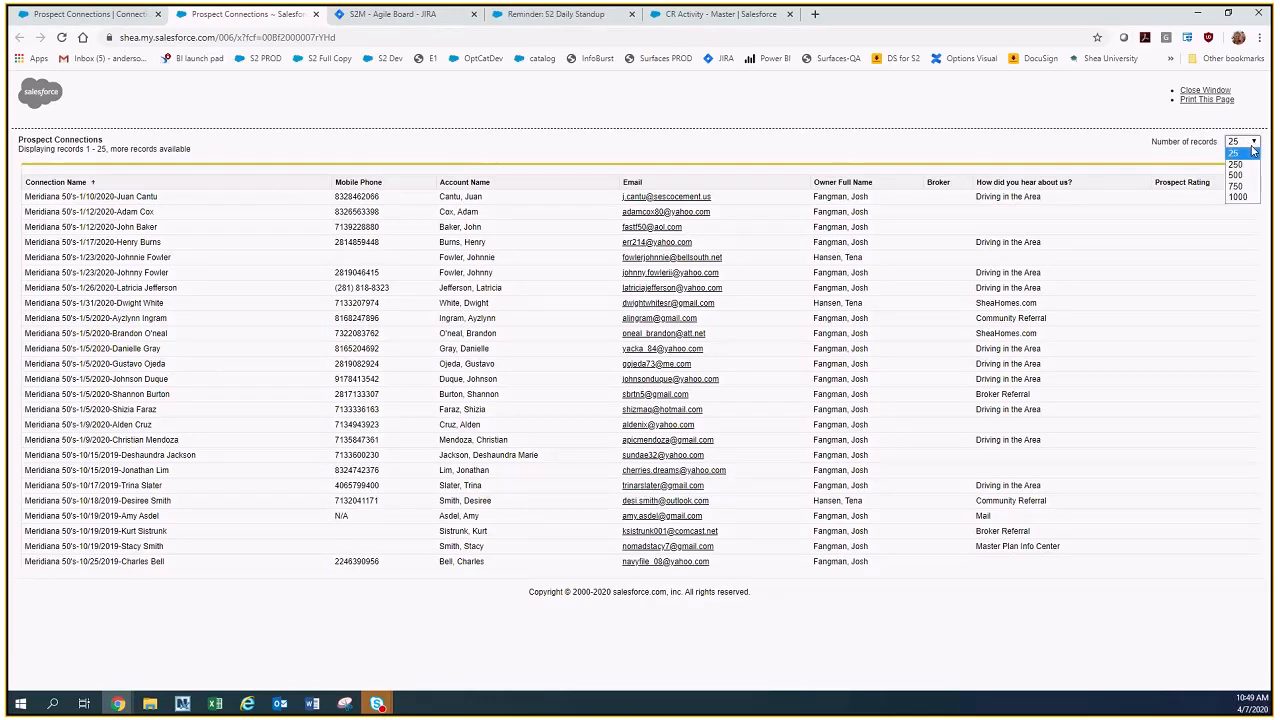
{"action": "left_click", "coordinate": [1238, 197]}
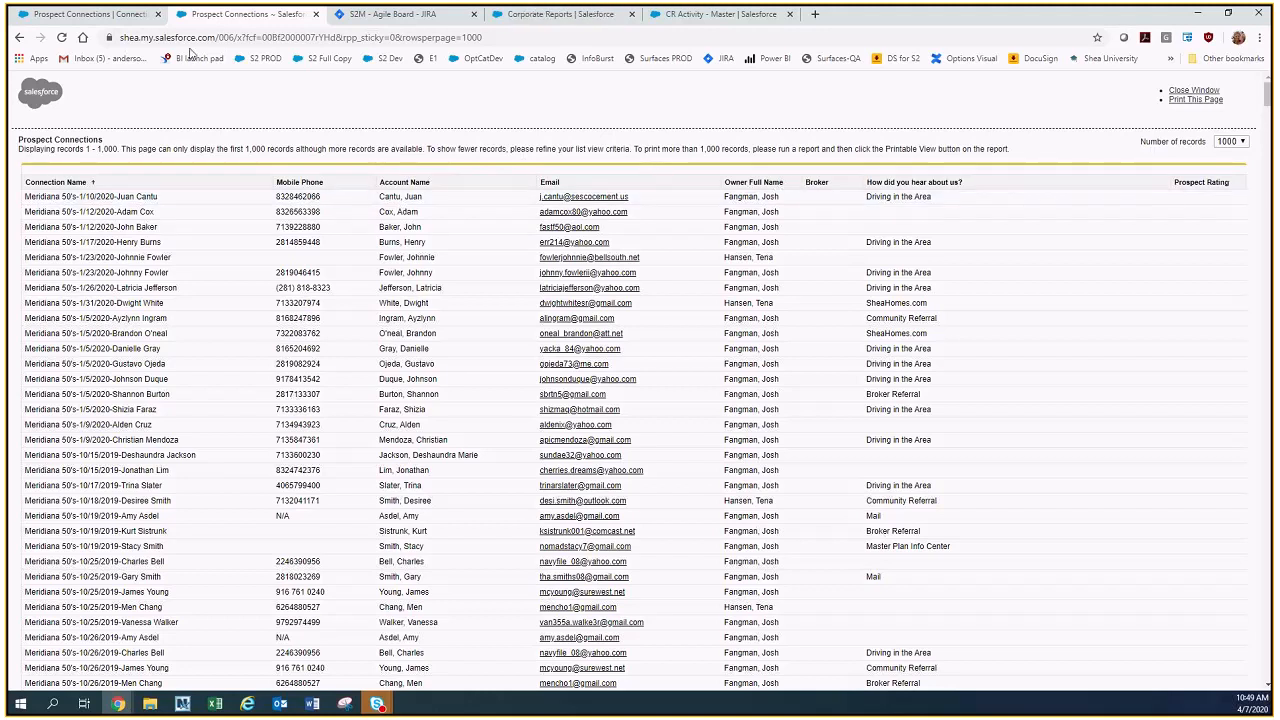
Return to the Connections browser tab and open the Activity Report from Shea Custom Reports.
{"action": "left_click", "coordinate": [124, 18]}
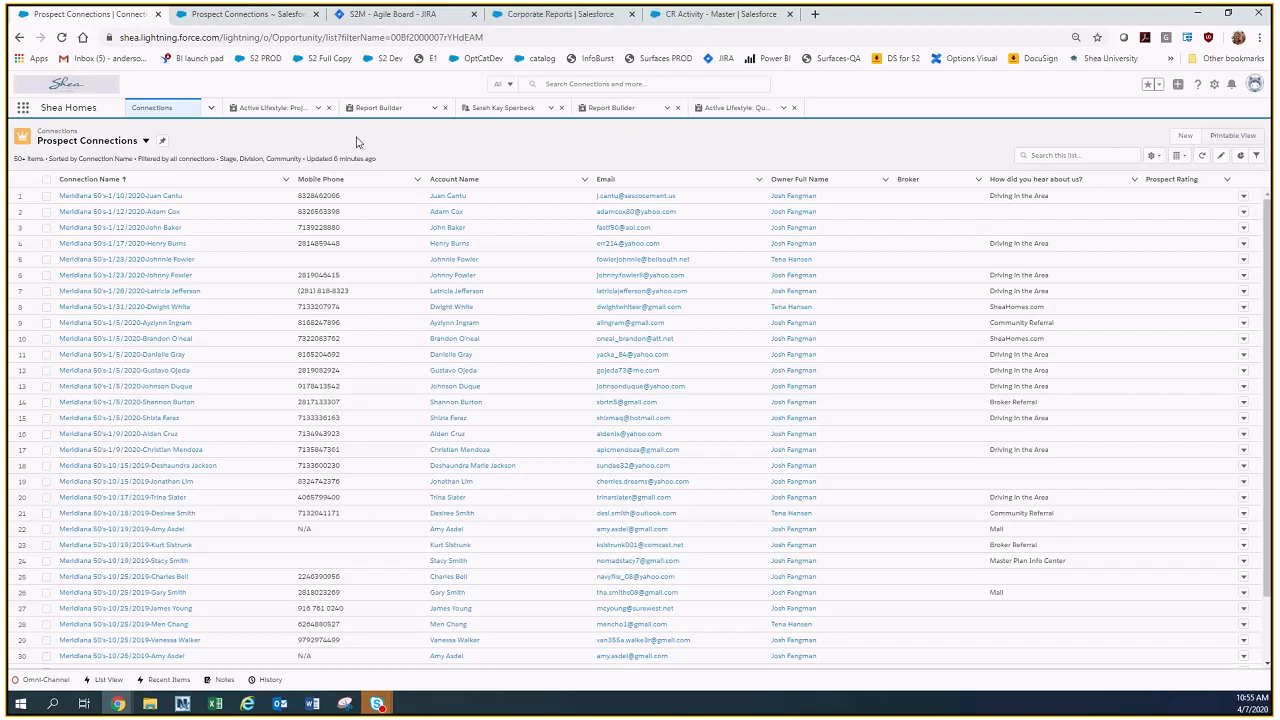
{"action": "left_click", "coordinate": [211, 107]}
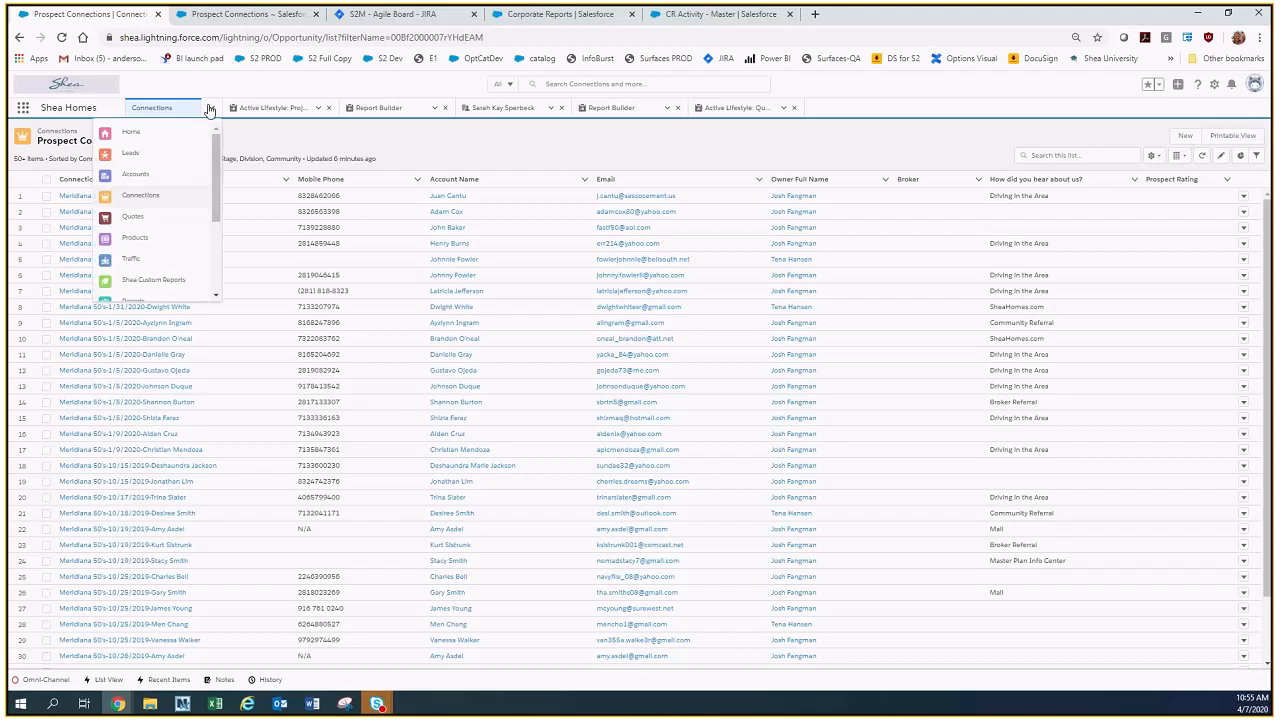
{"action": "left_click", "coordinate": [167, 284]}
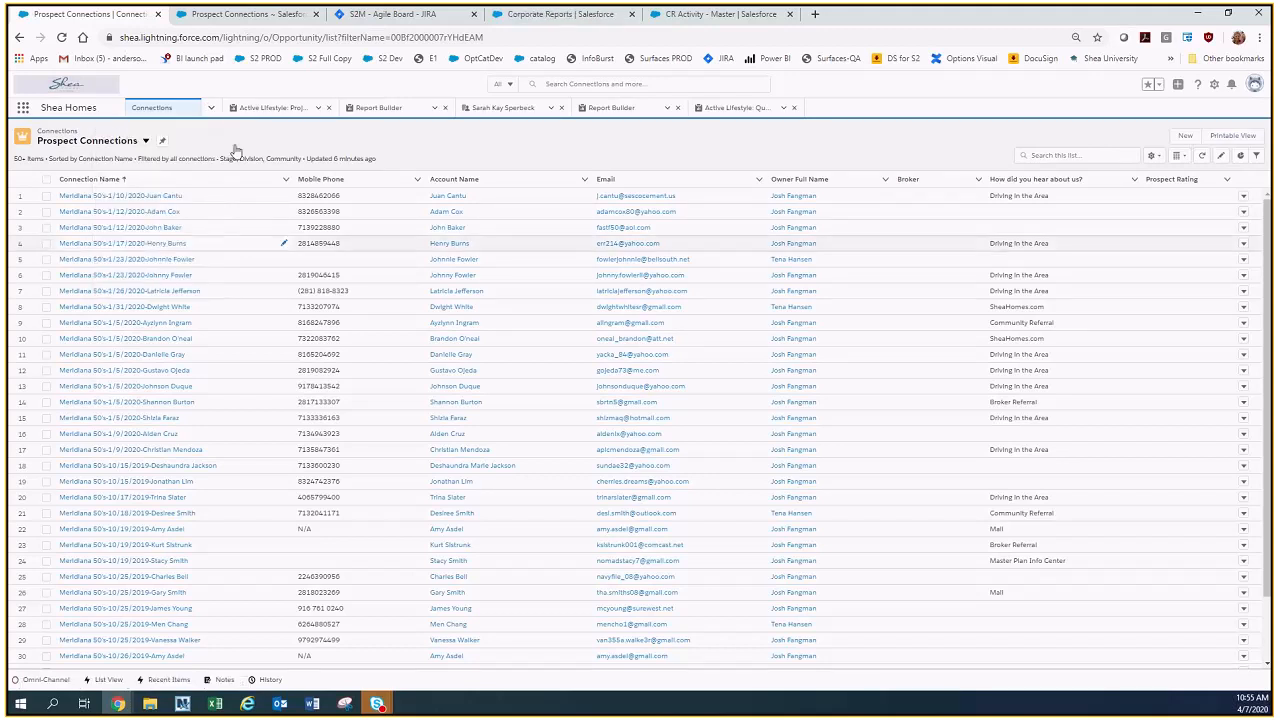
{"action": "left_click", "coordinate": [175, 193]}
{"action": "left_click", "coordinate": [195, 214]}
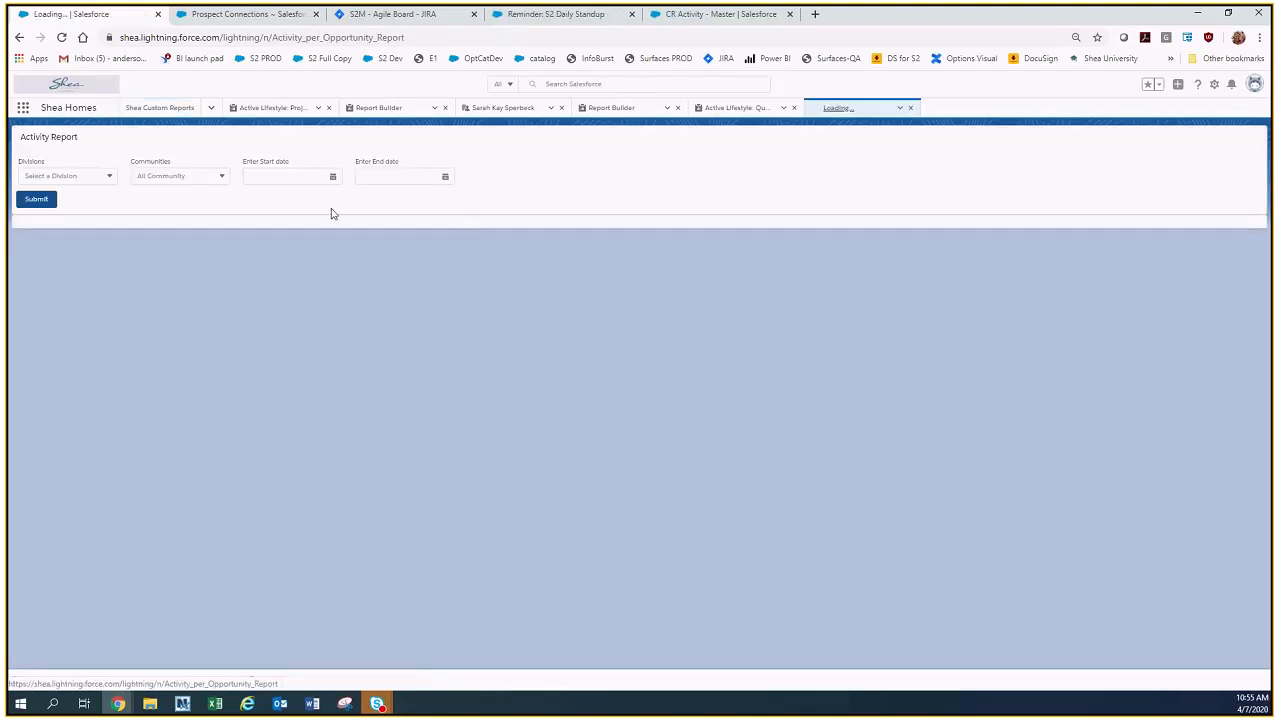
Choose the Active Lifestyle division and the Encanterra Country Club community for the Activity Report.
{"action": "left_click", "coordinate": [86, 176]}
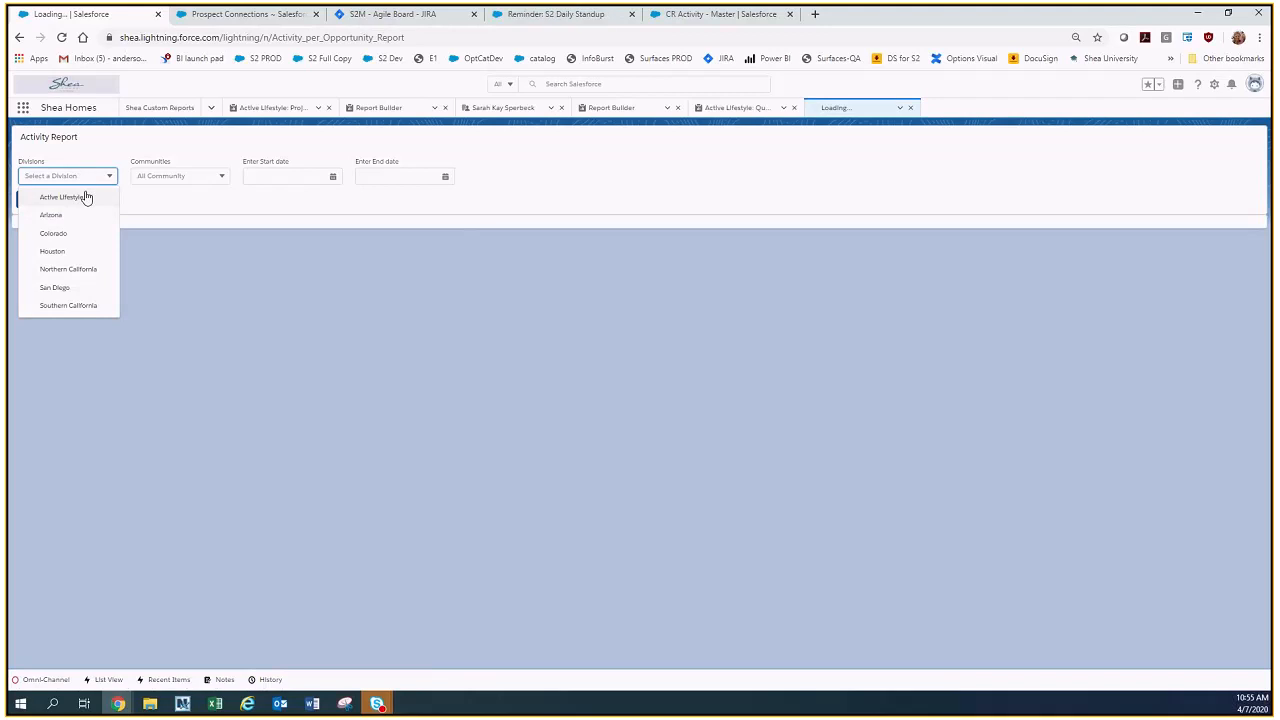
{"action": "left_click", "coordinate": [86, 196]}
{"action": "left_click", "coordinate": [170, 176]}
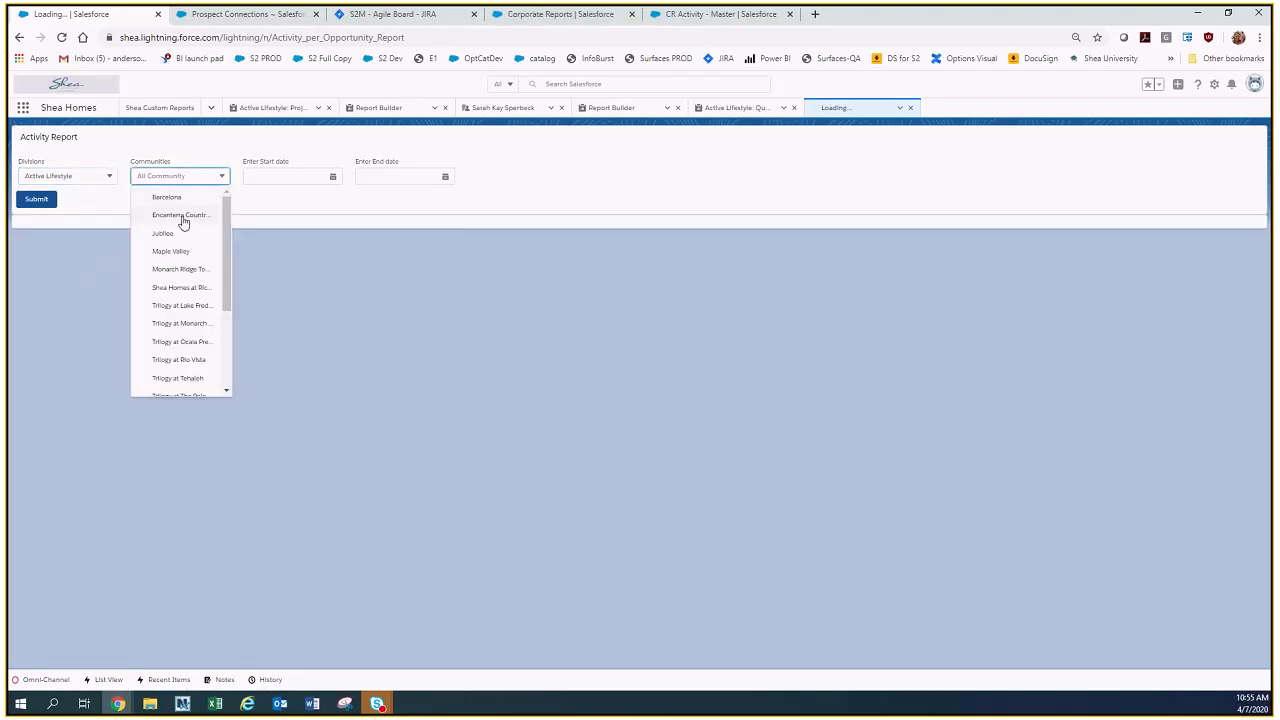
{"action": "left_click", "coordinate": [183, 219]}
Set the Activity Report's start date to Apr 4, 2020 and end date to Apr 11, 2020, and submit it.
{"action": "left_click", "coordinate": [273, 172]}
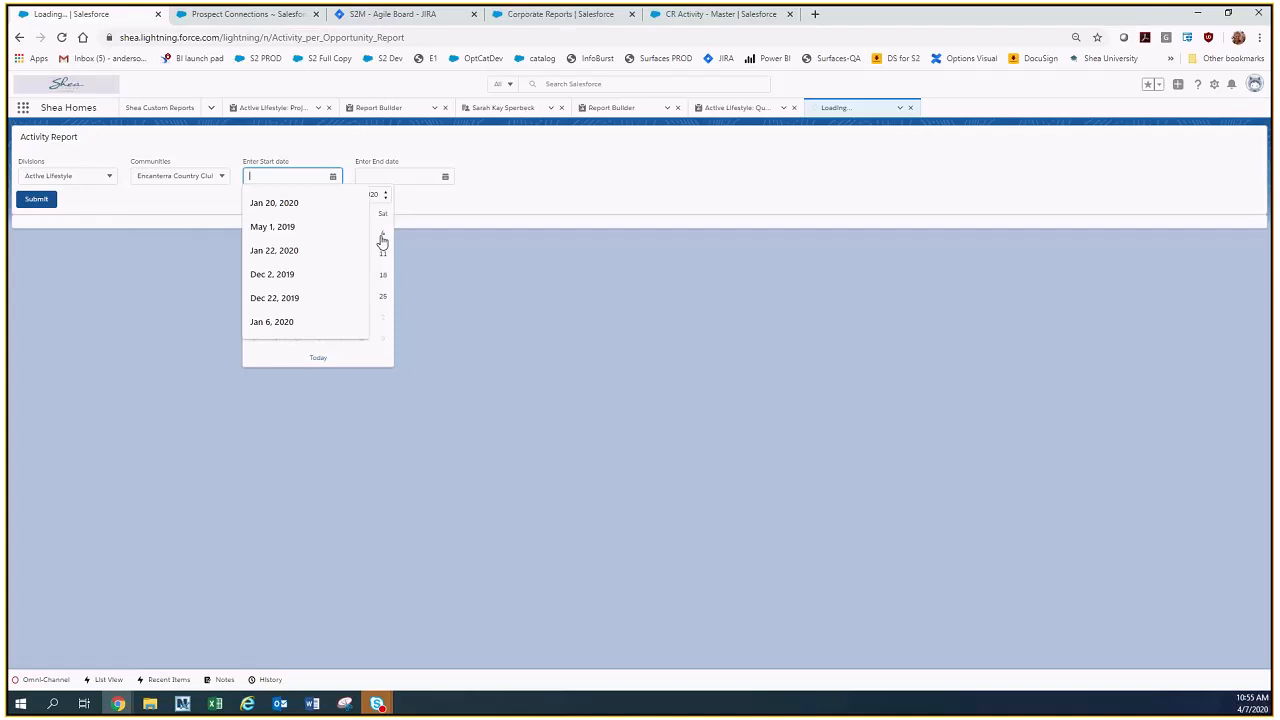
{"action": "left_click", "coordinate": [382, 236]}
{"action": "left_click", "coordinate": [412, 176]}
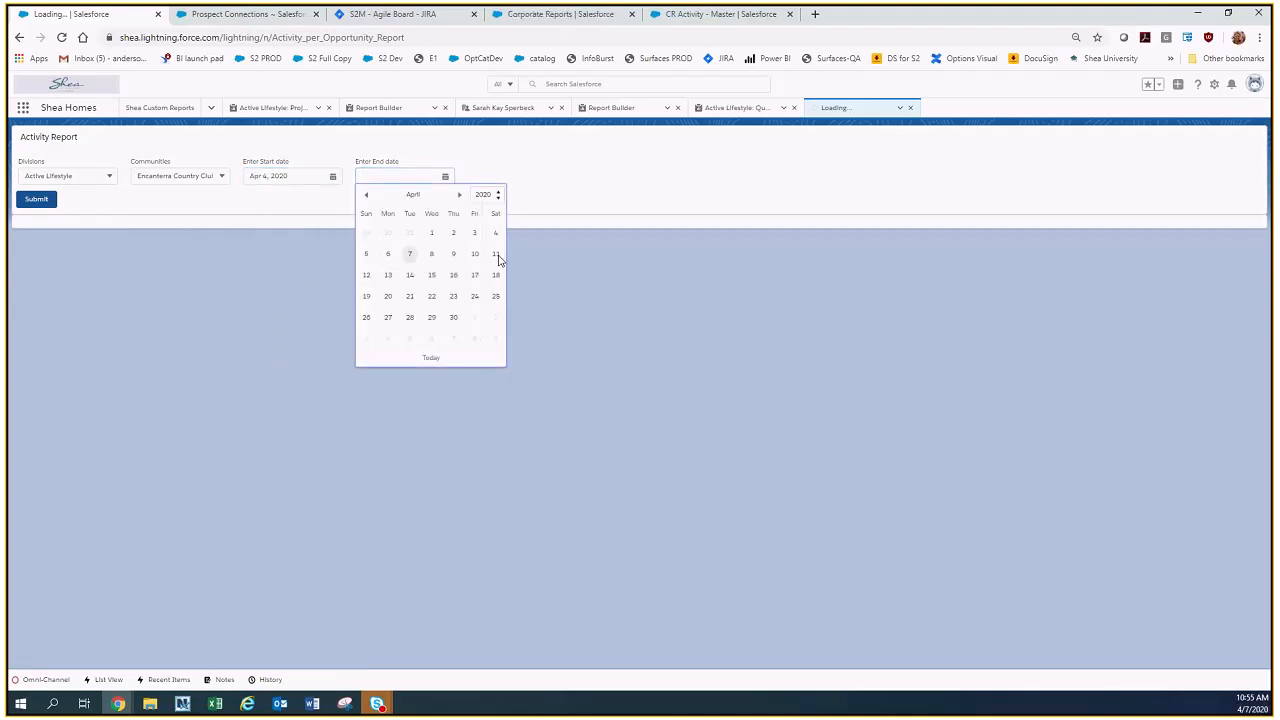
{"action": "left_click", "coordinate": [495, 255]}
{"action": "left_click", "coordinate": [36, 201]}
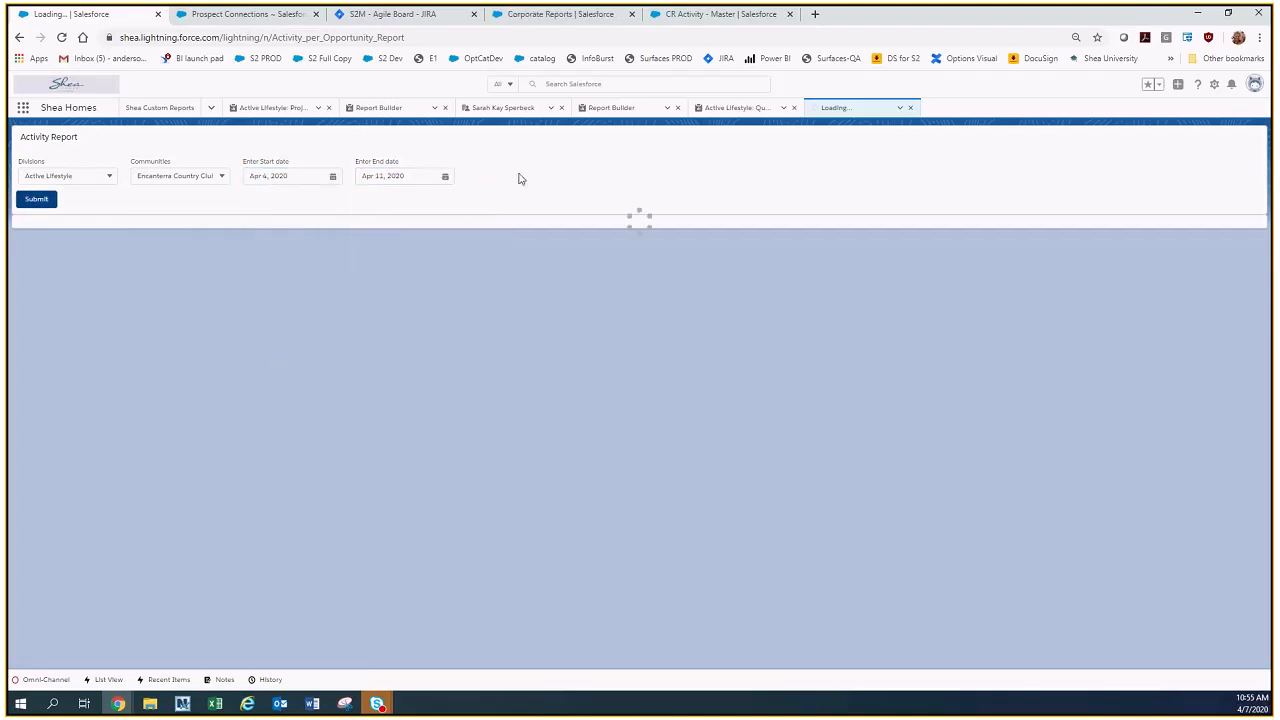